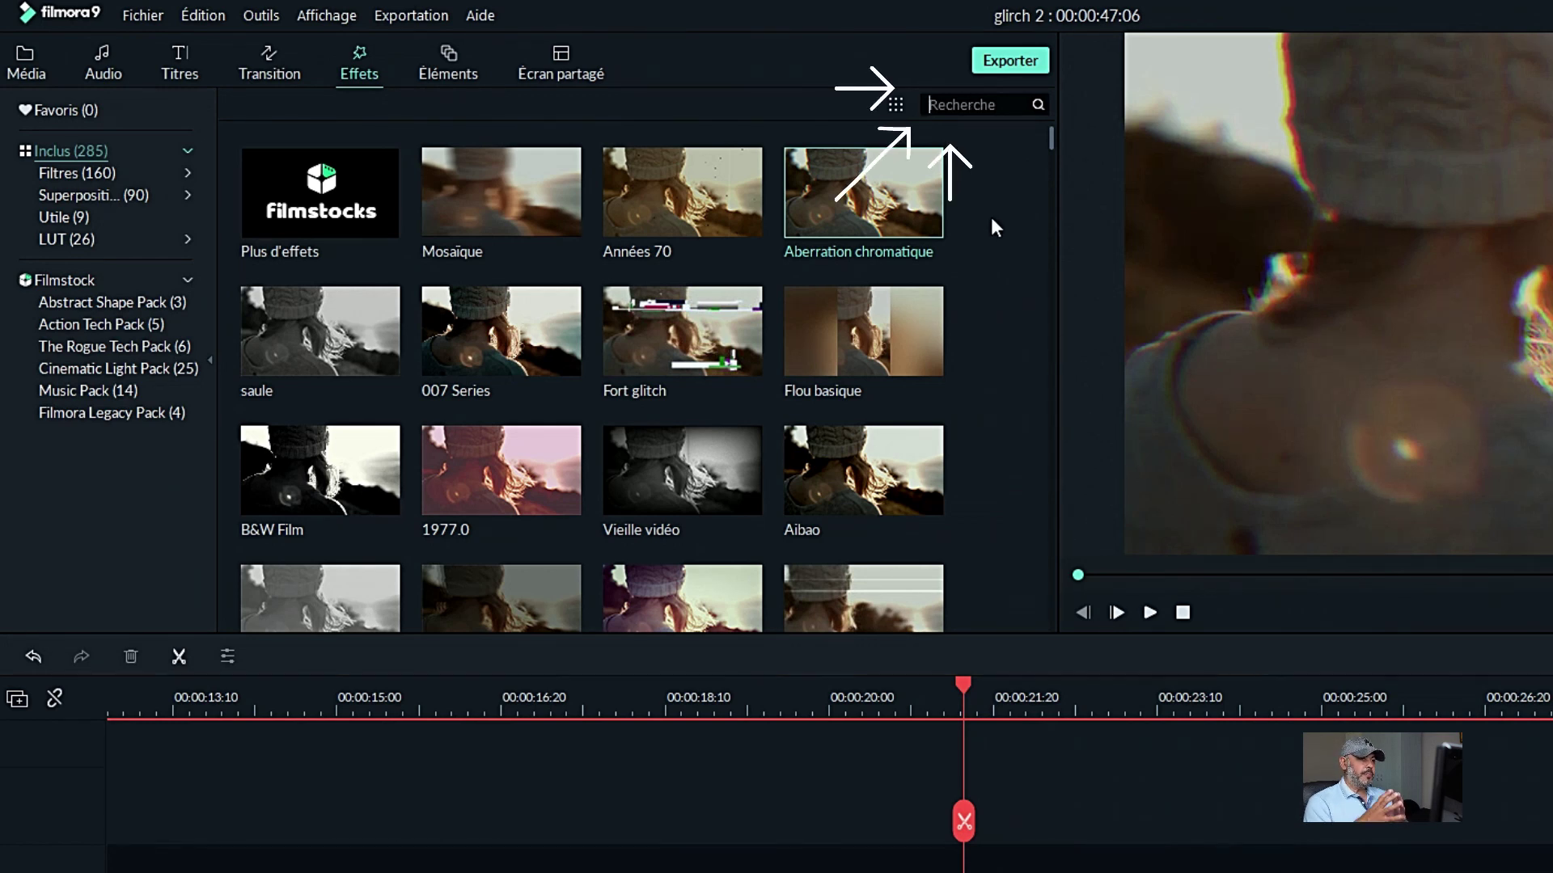
- Search the effects library for "ab" and for "gli", and preview the Fort glitch effect
{"action": "type", "text": "ab"}
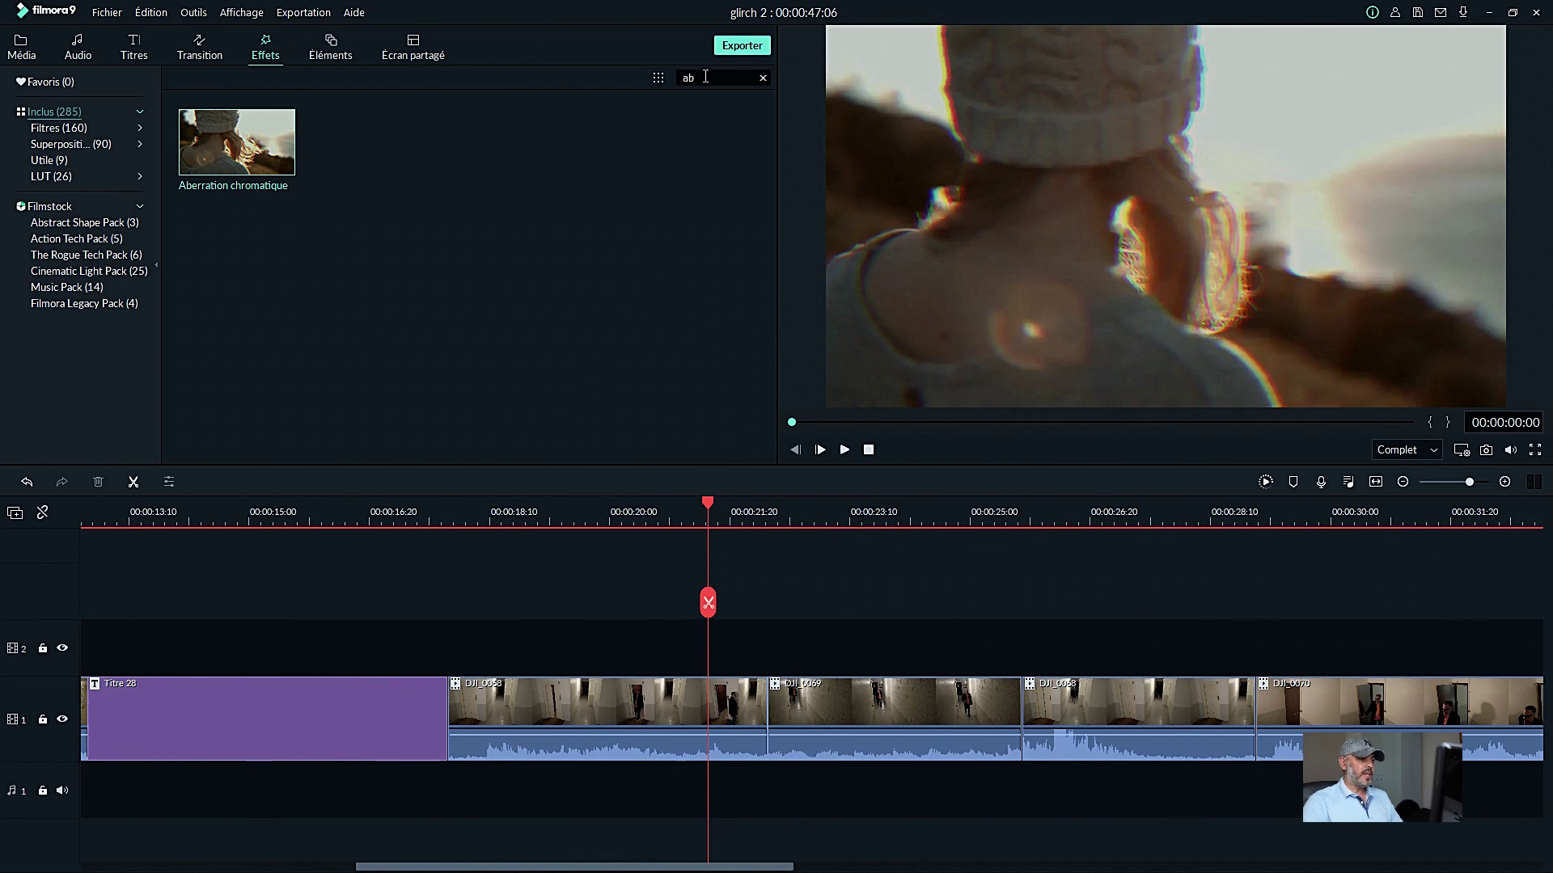
{"action": "key", "text": "BackSpace"}
{"action": "key", "text": "BackSpace"}
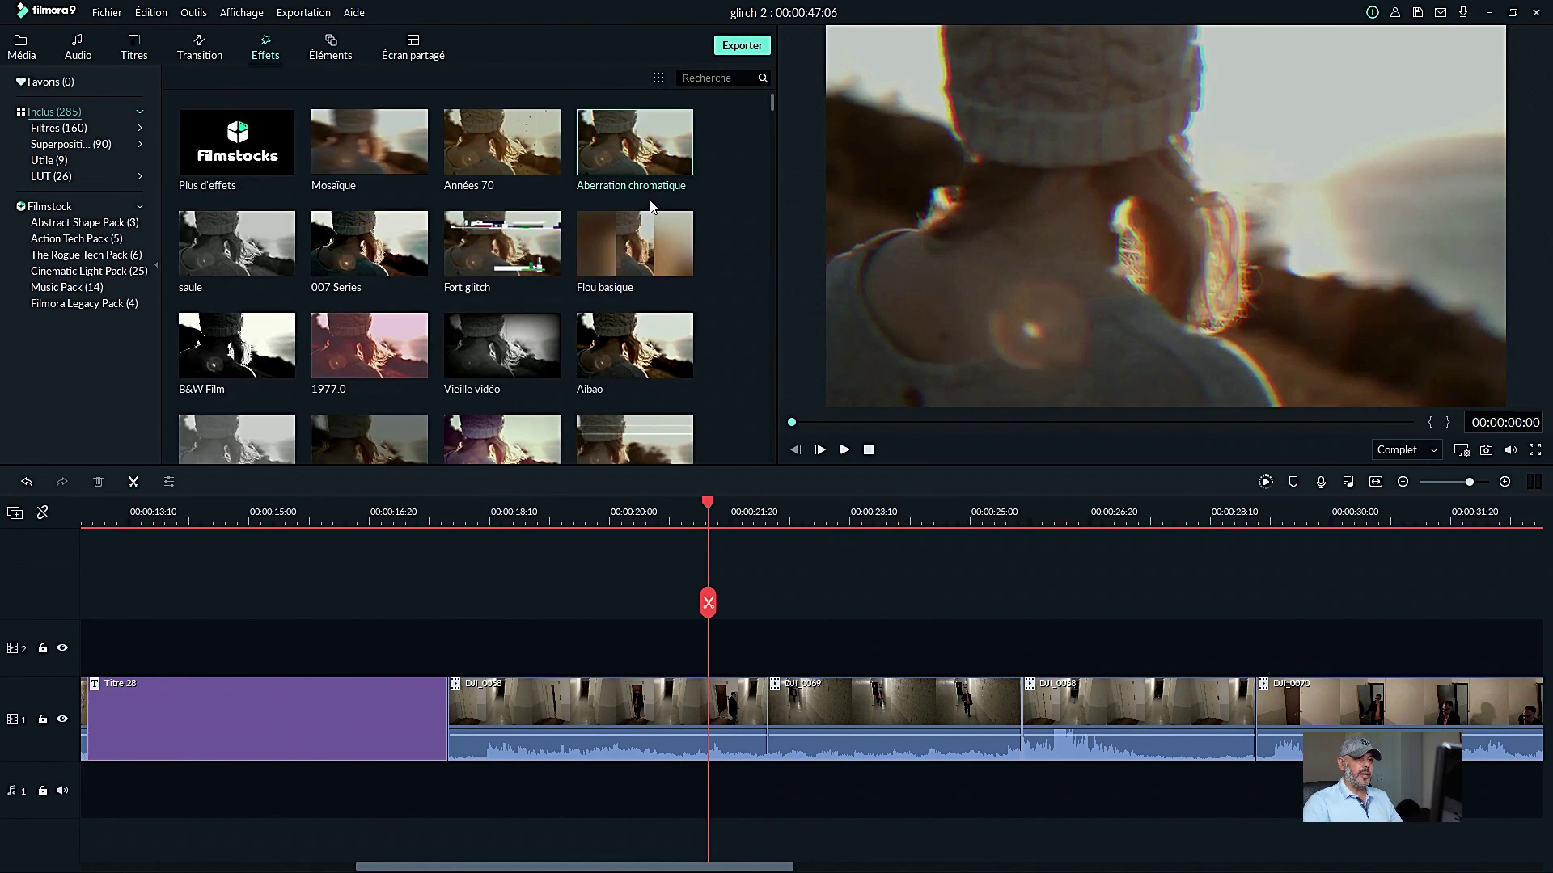
{"action": "type", "text": "gli"}
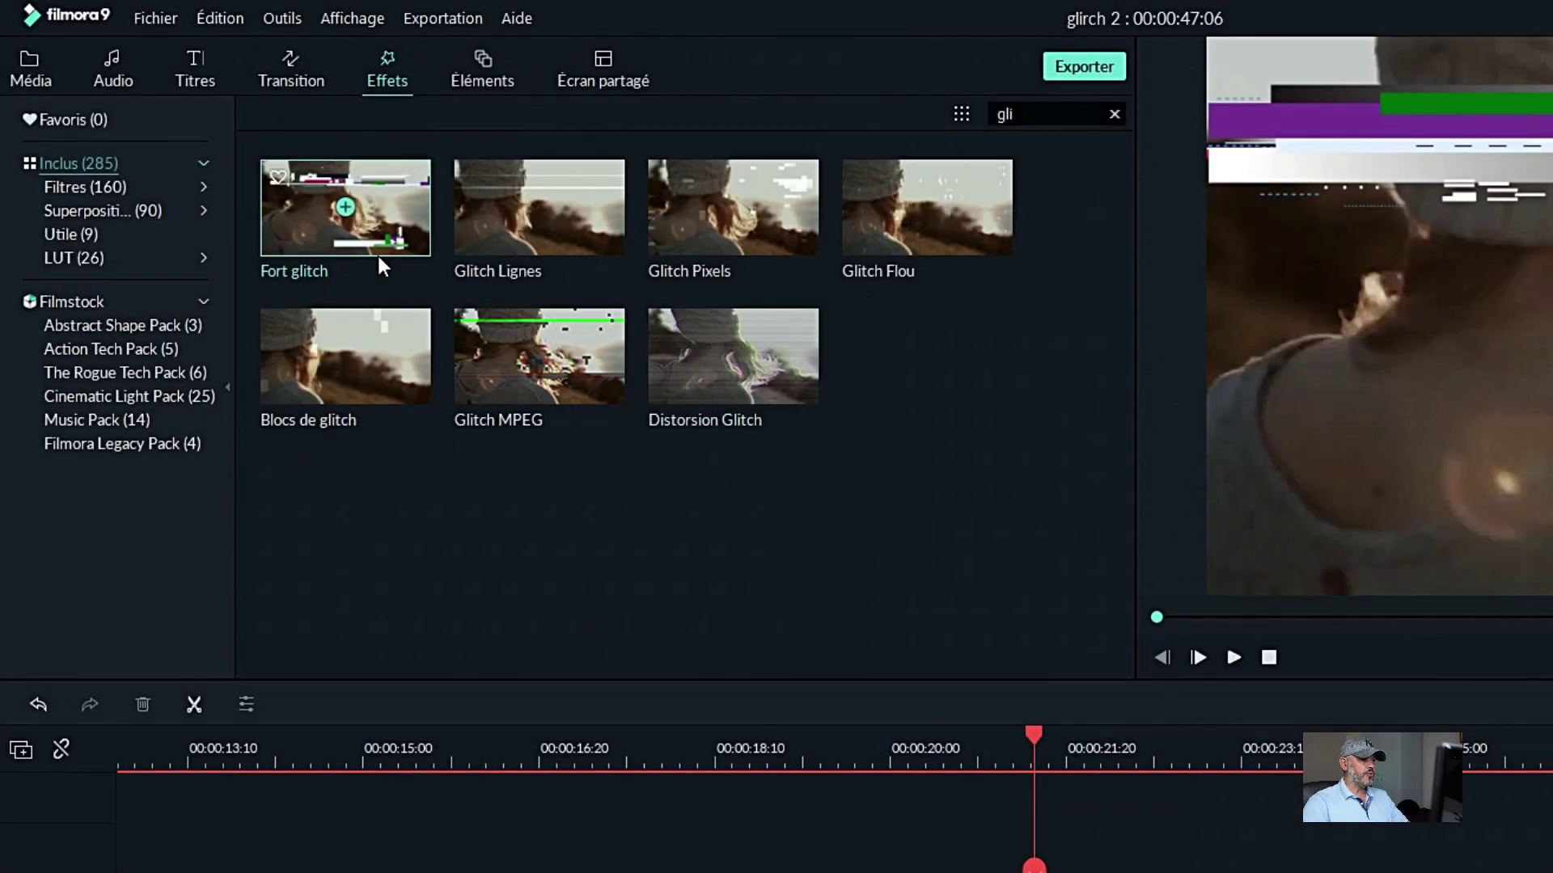
{"action": "left_click", "coordinate": [275, 211]}
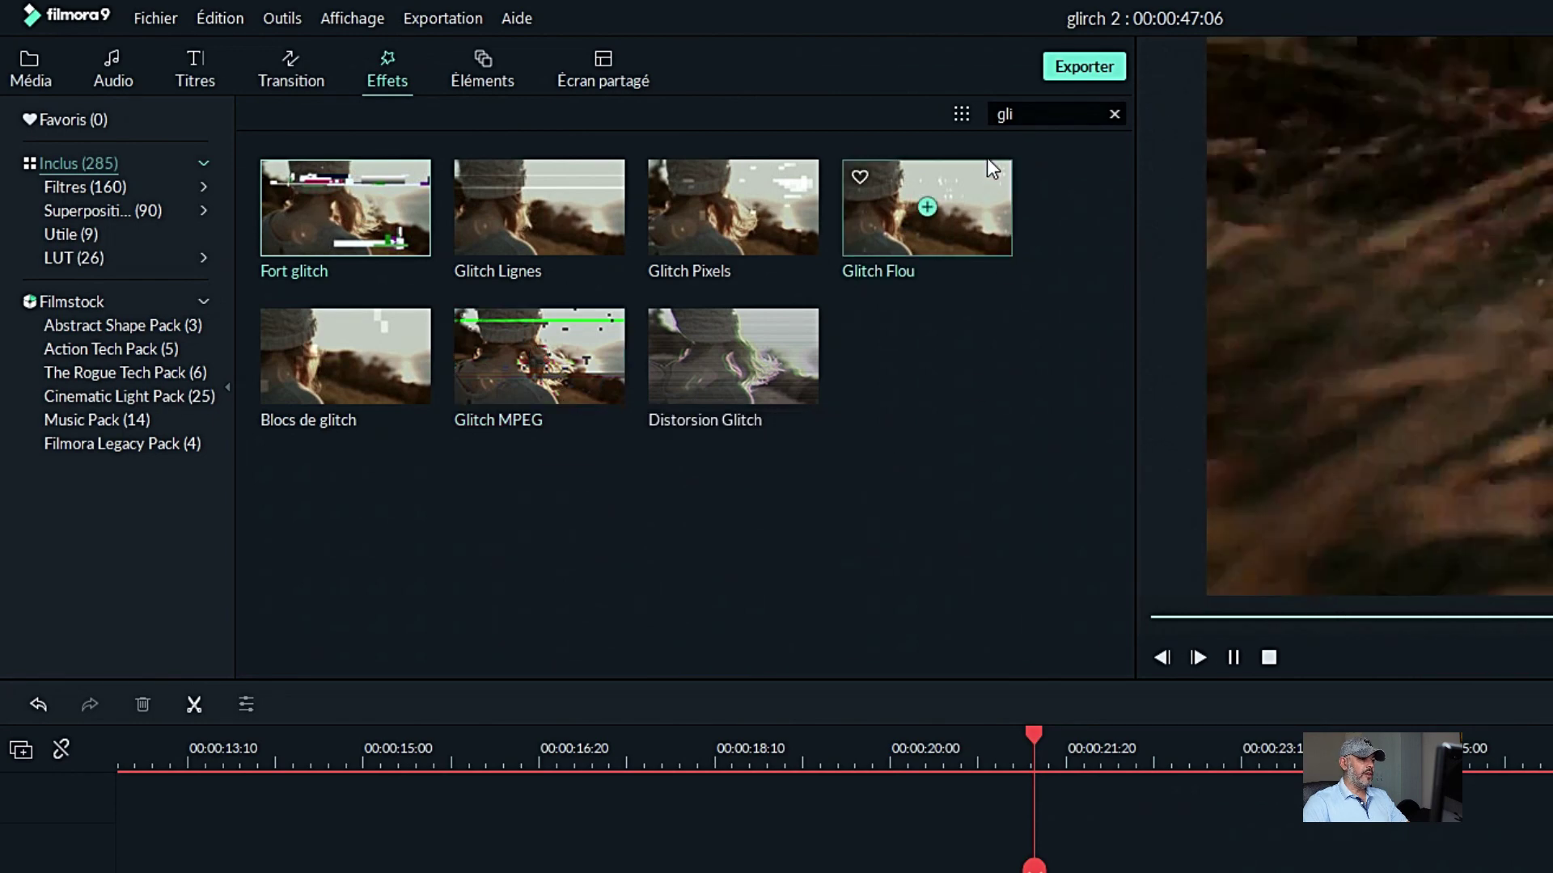
- Search the effects library for "tv" and preview the Mauvais signal TV effect
{"action": "left_click_drag", "start_coordinate": [1033, 114], "coordinate": [929, 121]}
{"action": "key", "text": "BackSpace"}
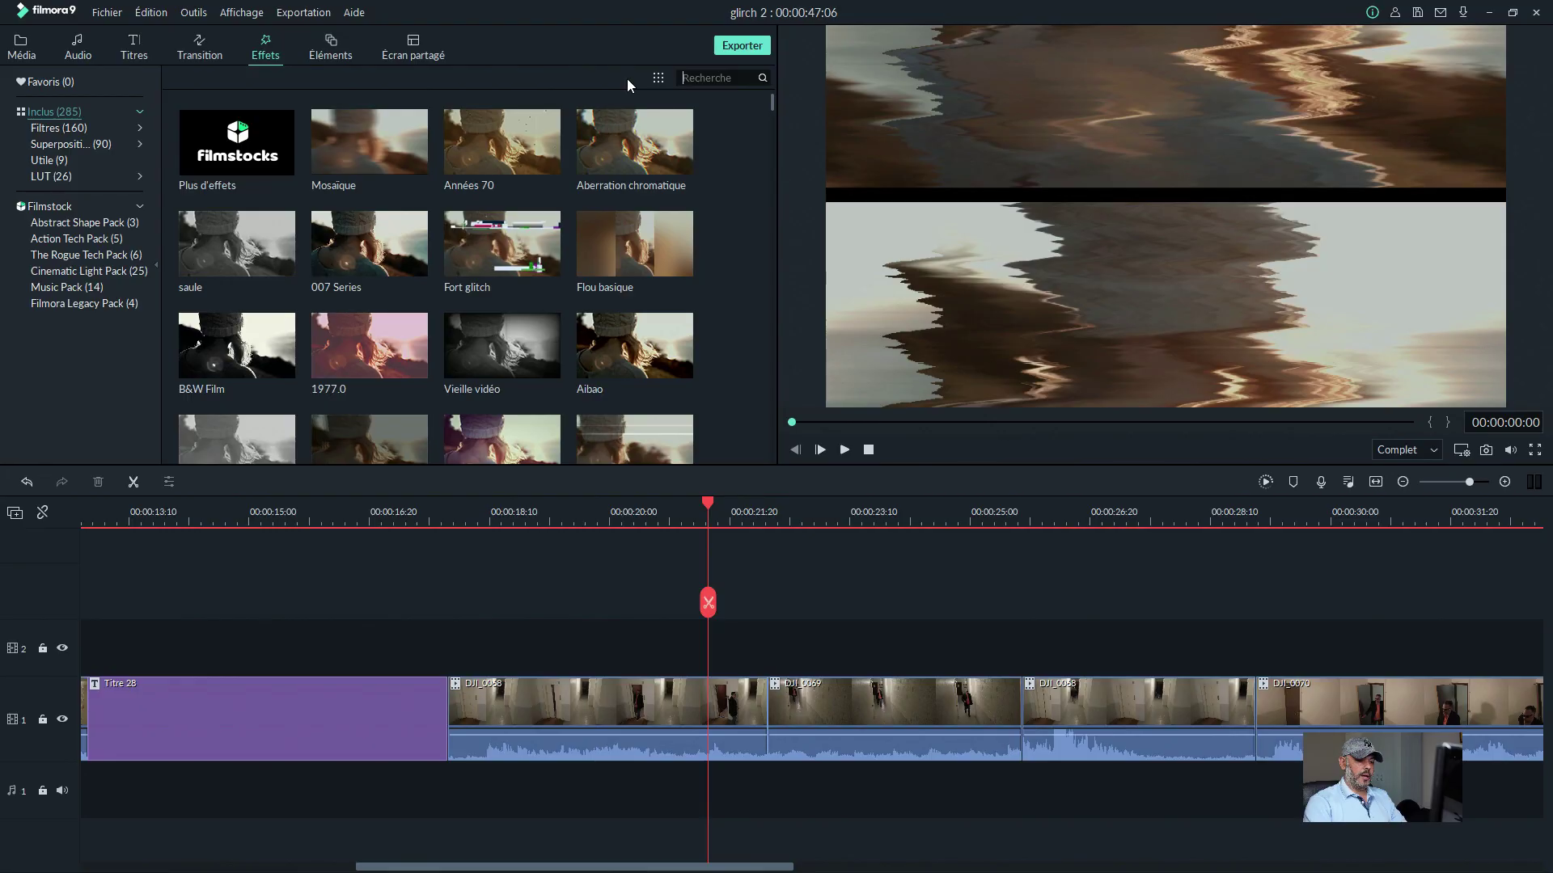
{"action": "type", "text": "tv"}
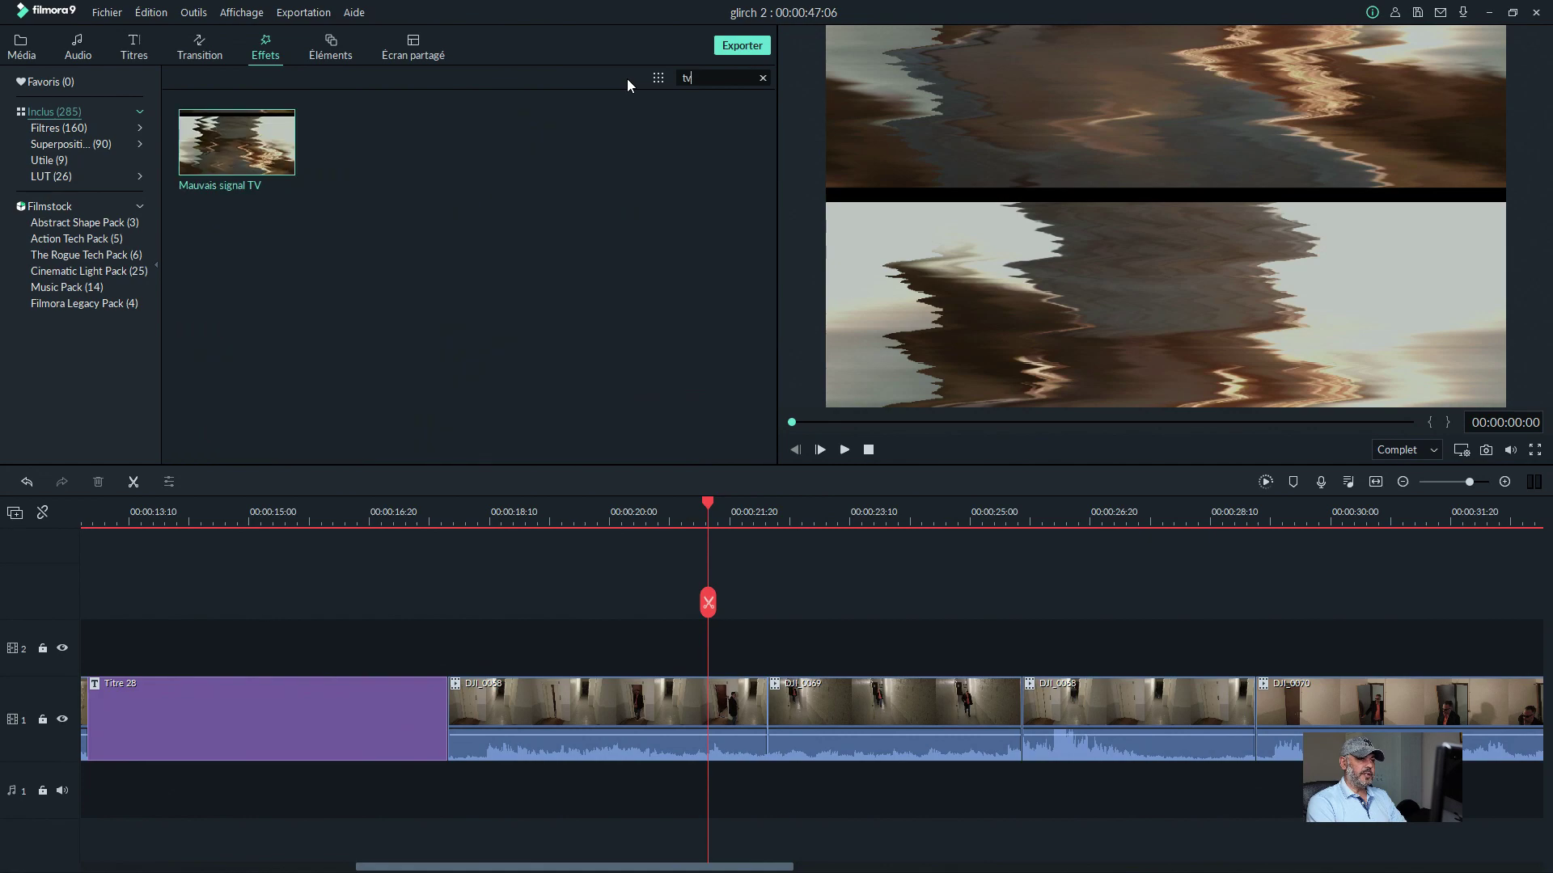
{"action": "left_click", "coordinate": [194, 160]}
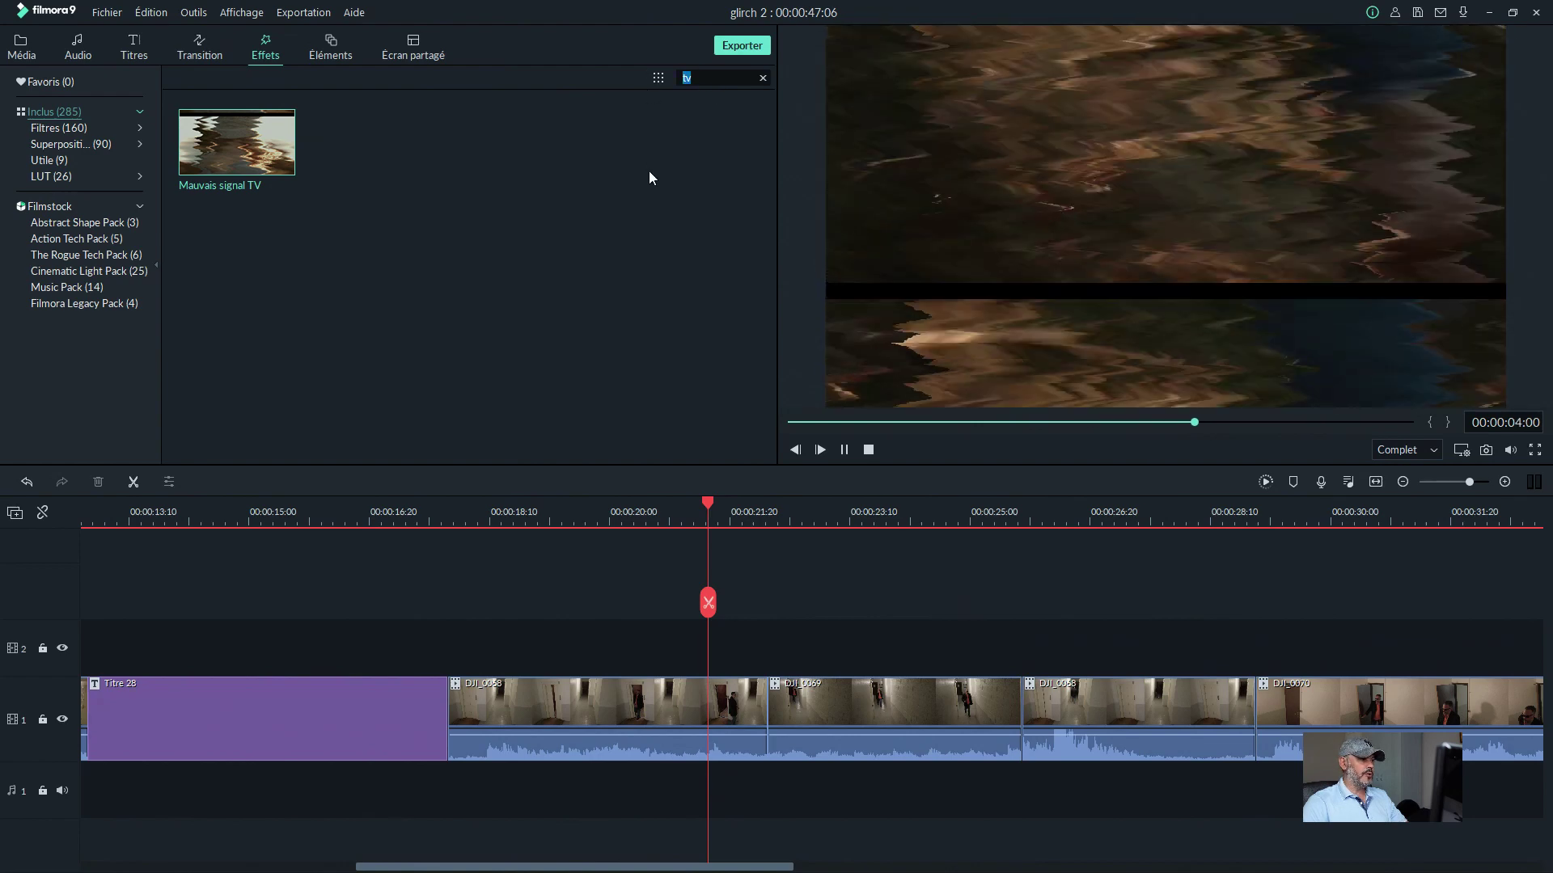
- Search the effects library again for "ab" and for "tv"
{"action": "key", "text": "BackSpace"}
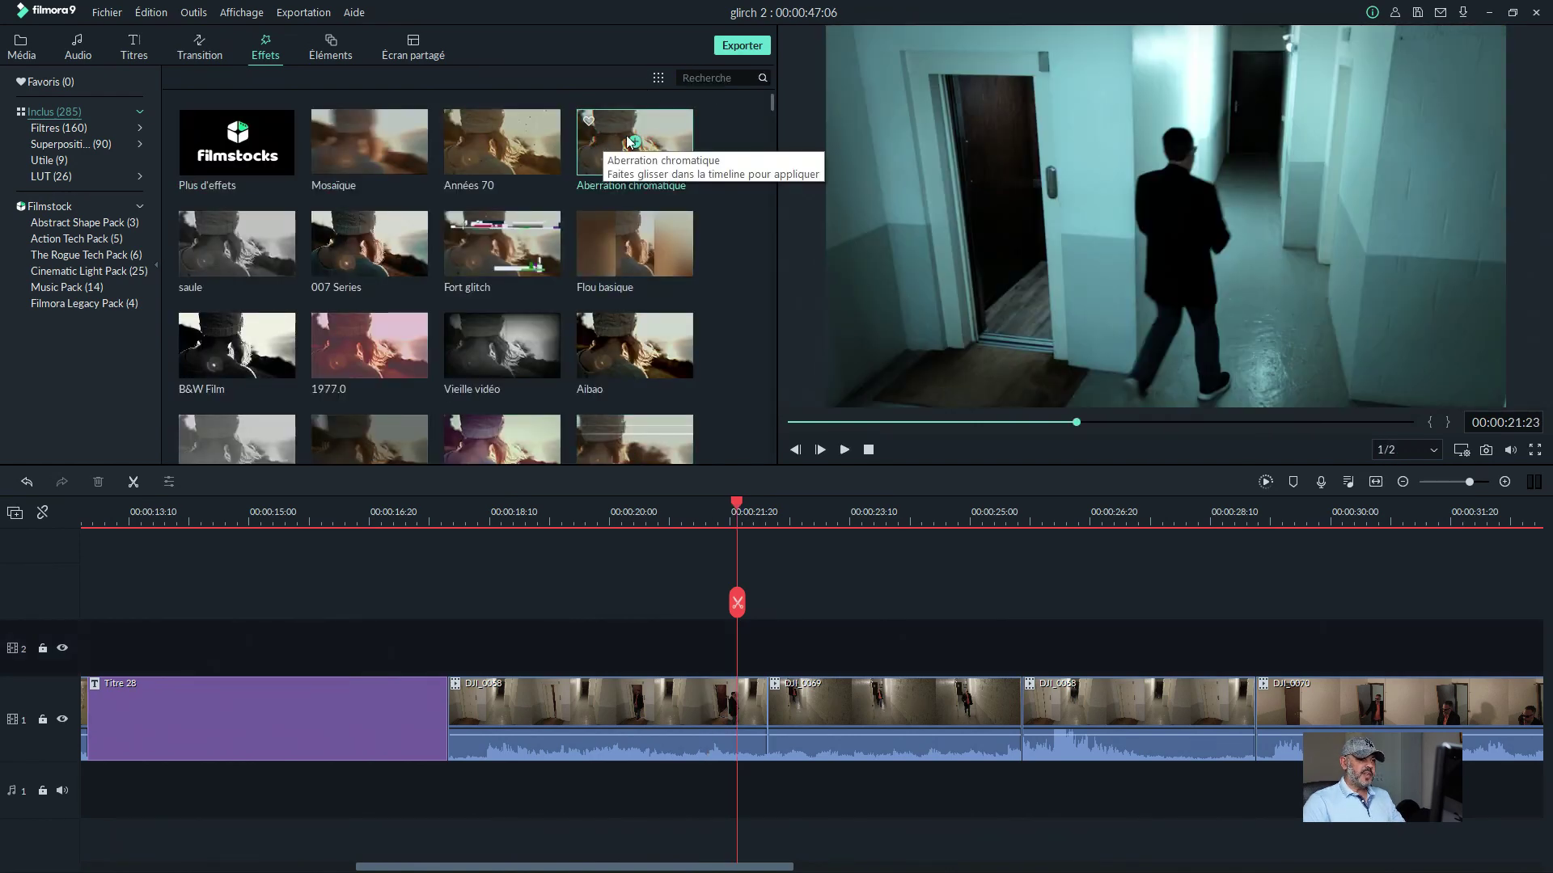
{"action": "type", "text": "ab"}
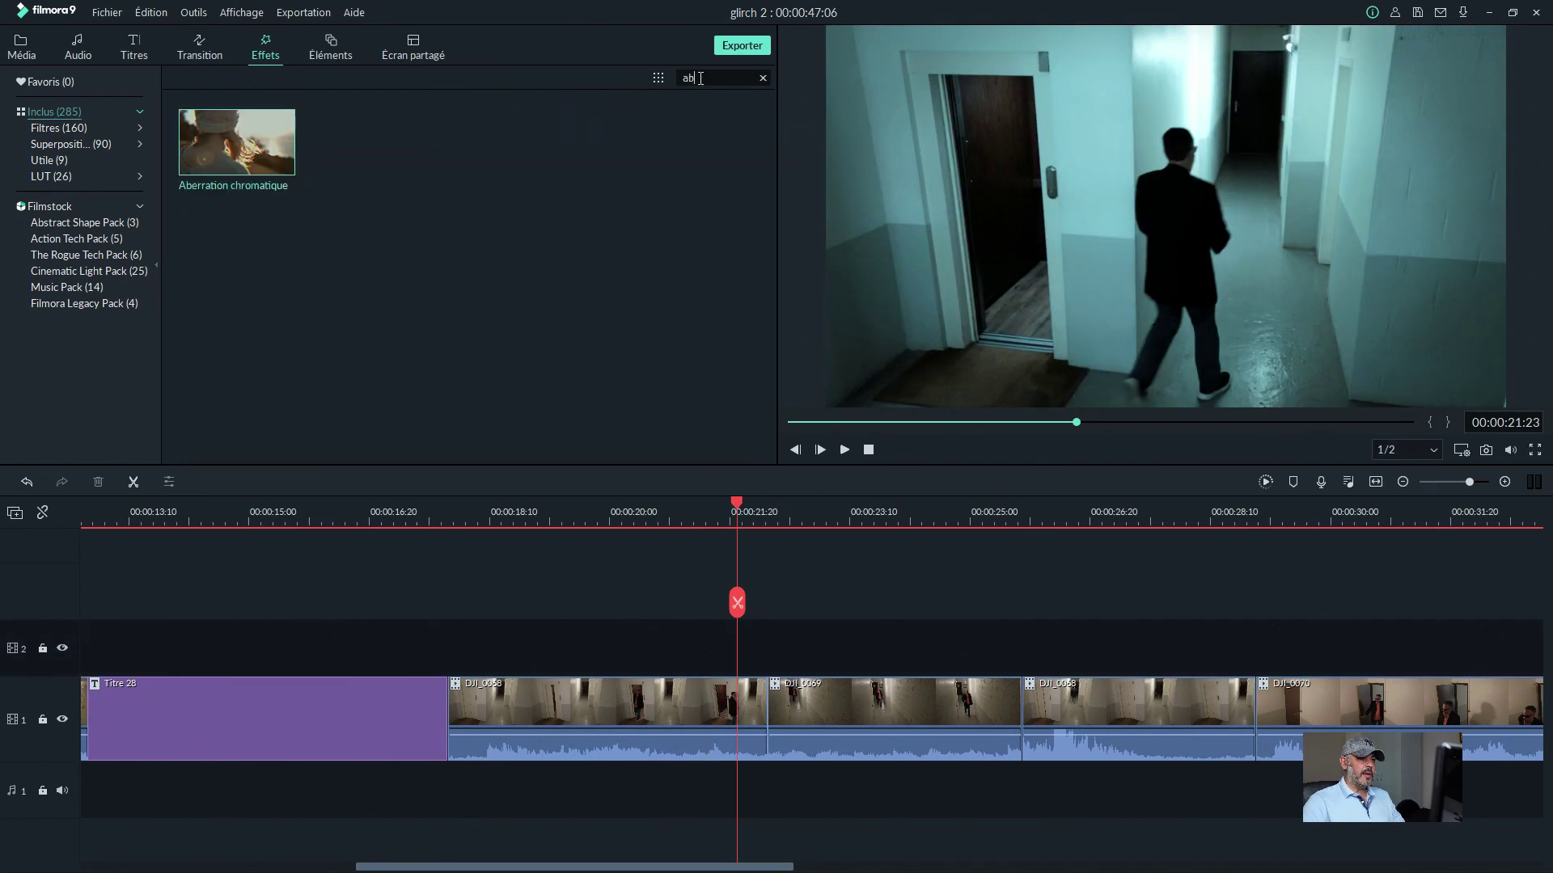
{"action": "key", "text": "BackSpace"}
{"action": "key", "text": "BackSpace"}
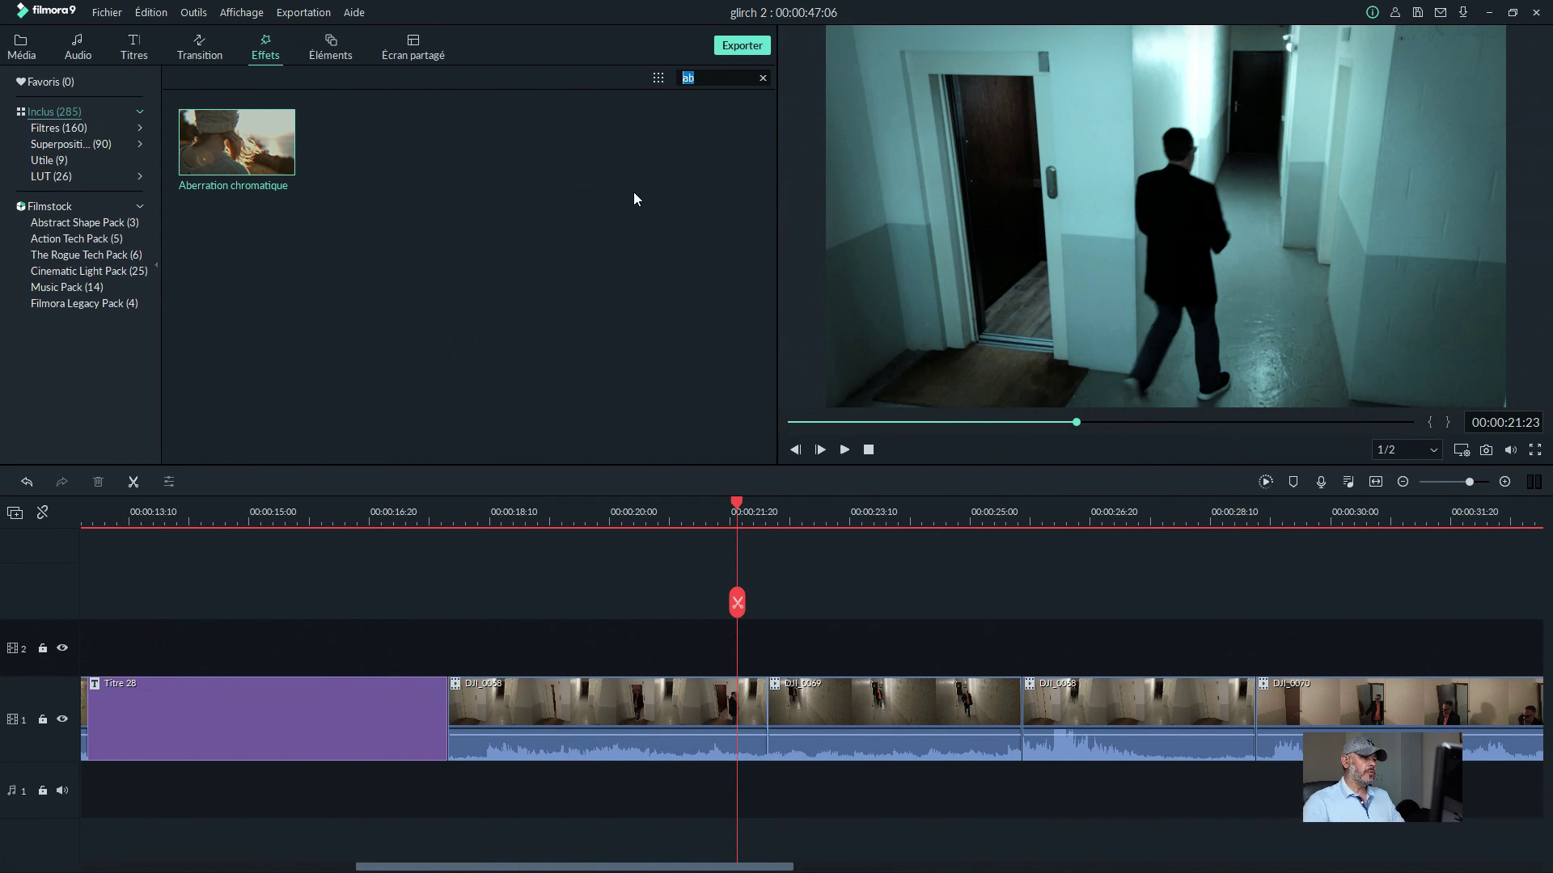
{"action": "type", "text": "tv"}
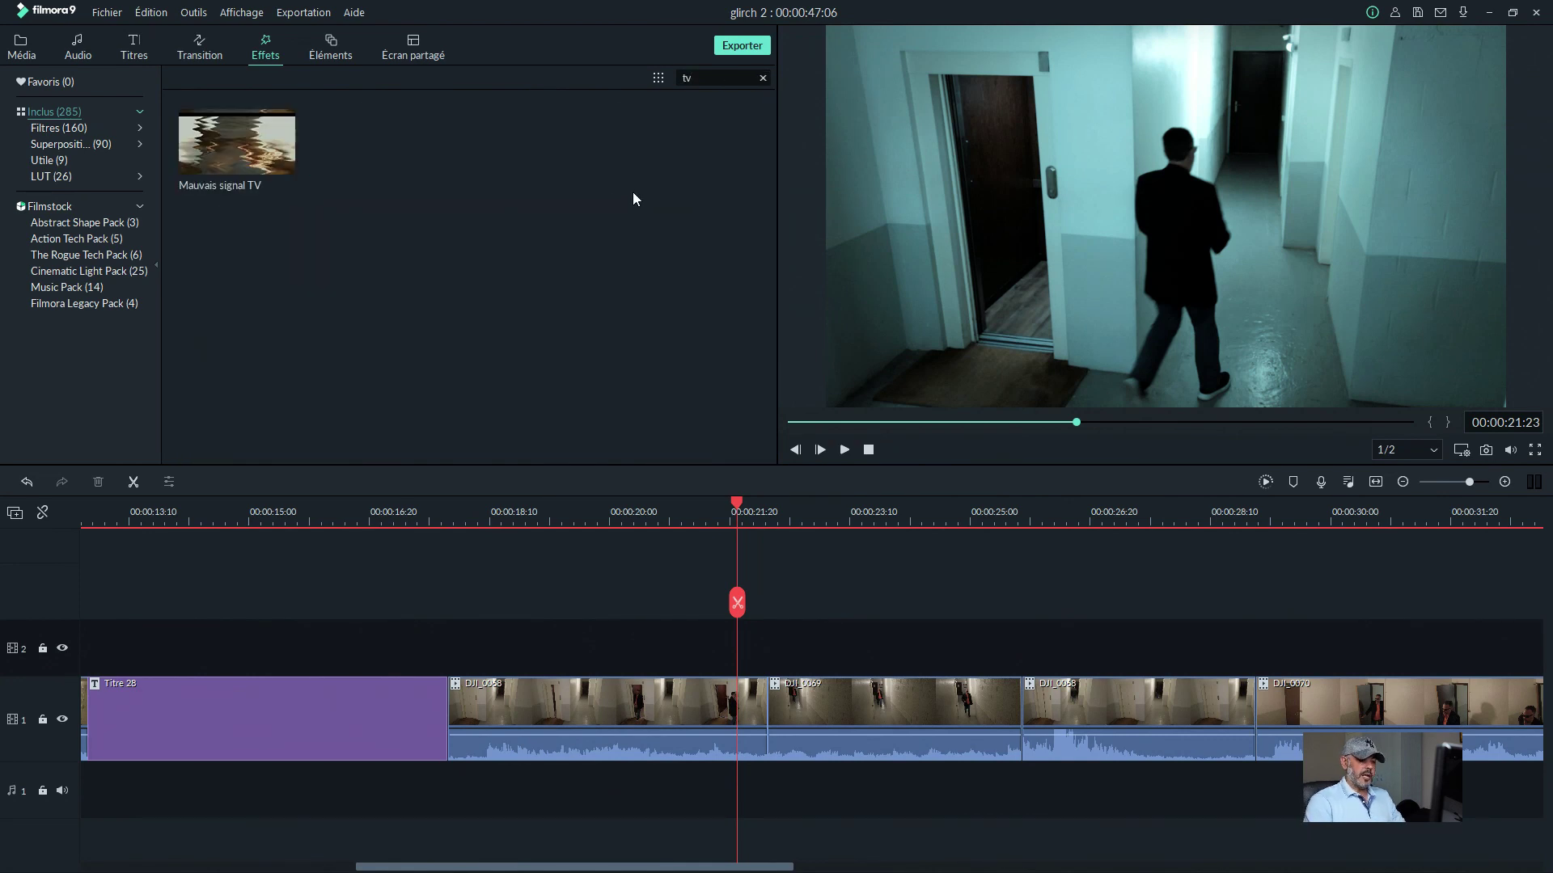
- Find the Aberration chromatique effect with the search "ab" and place it on video track 2 above the cut before clip DJI_0069
{"action": "left_click_drag", "start_coordinate": [693, 77], "coordinate": [641, 78]}
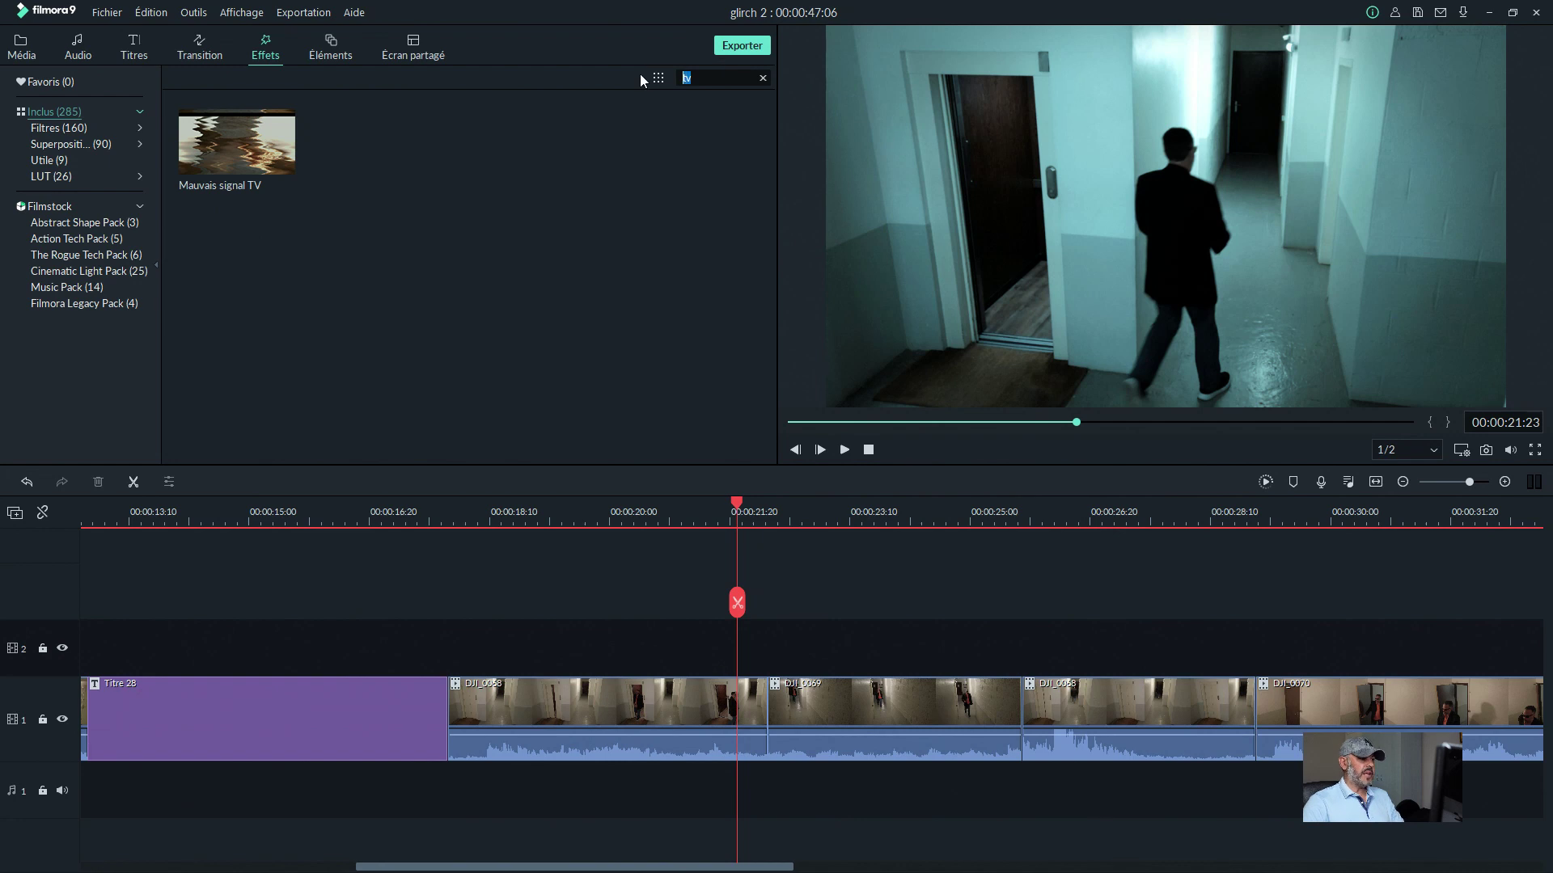
{"action": "key", "text": "BackSpace"}
{"action": "type", "text": "a"}
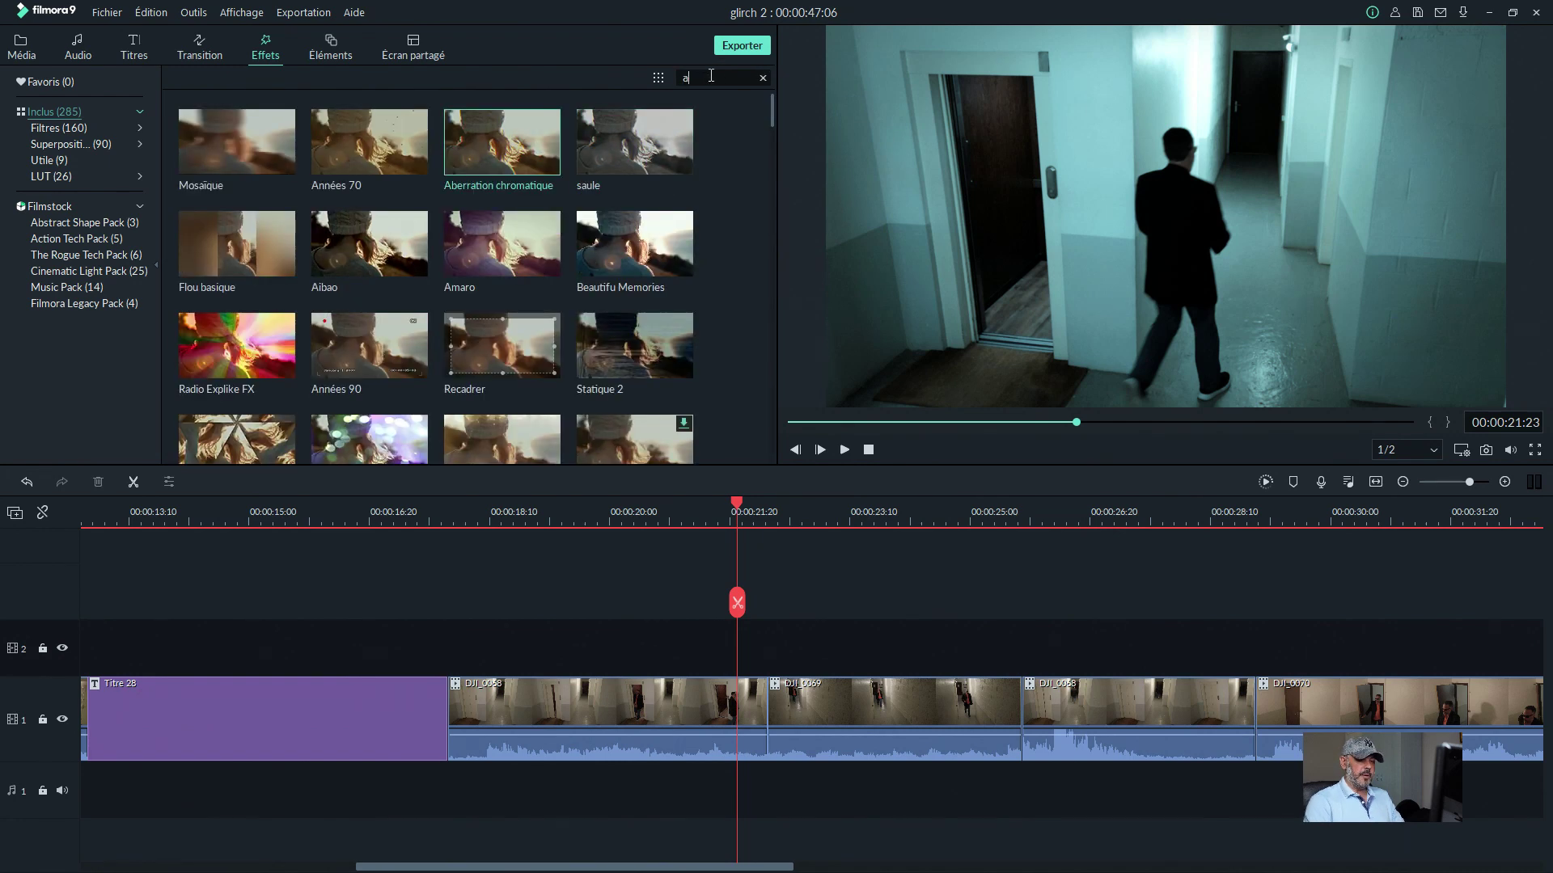
{"action": "type", "text": "b"}
{"action": "left_click_drag", "start_coordinate": [214, 150], "coordinate": [718, 642]}
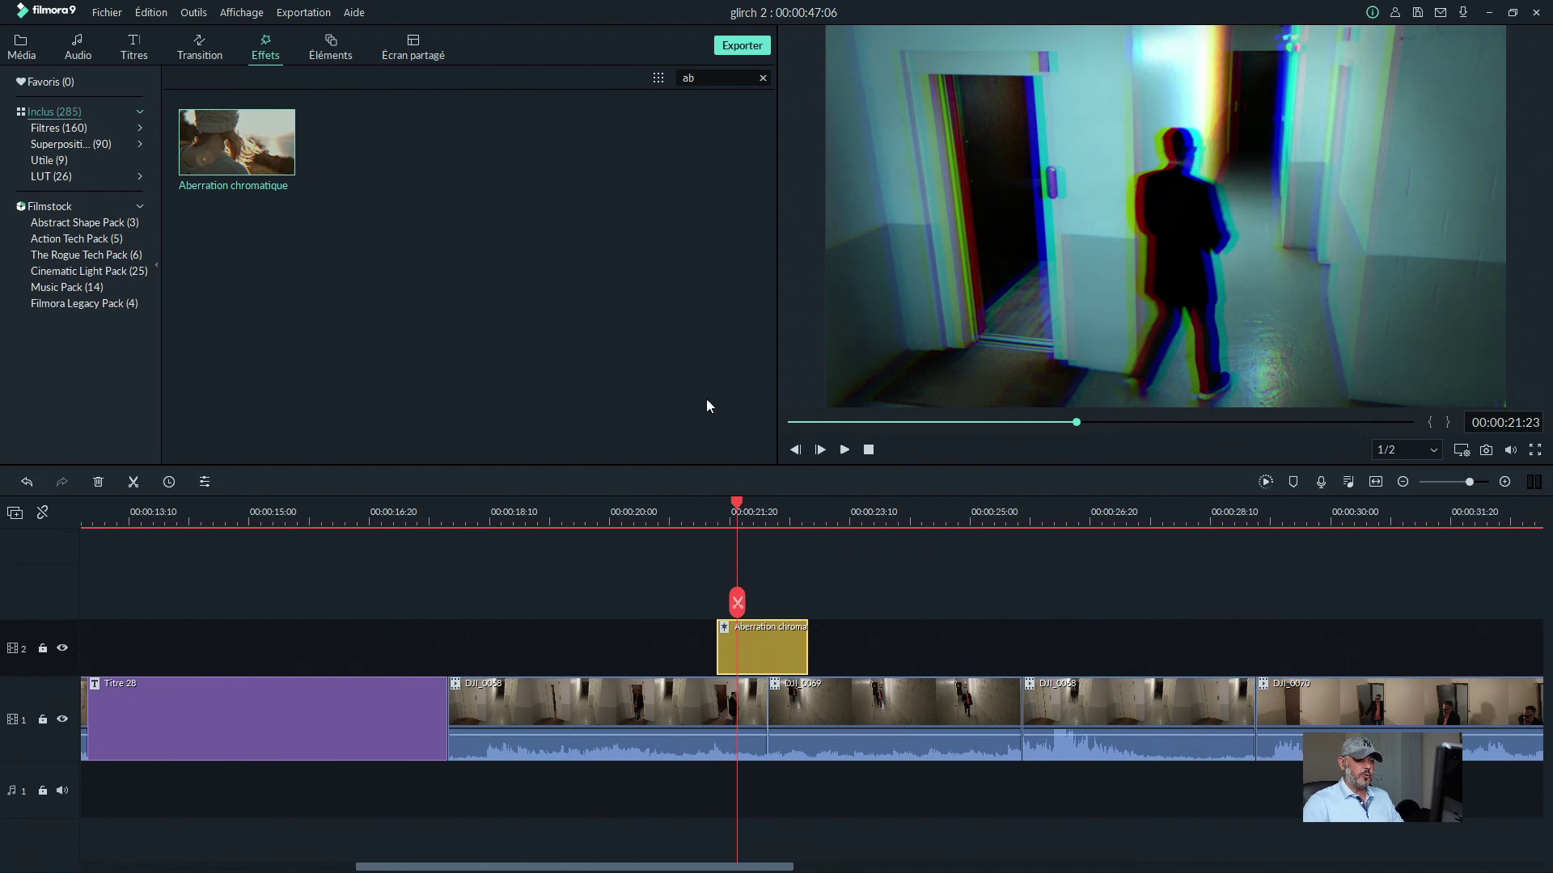
- Try the Aberration chromatique effect's Disparaître setting at 0.68, and restore it to 1.00
{"action": "double_click", "coordinate": [764, 642]}
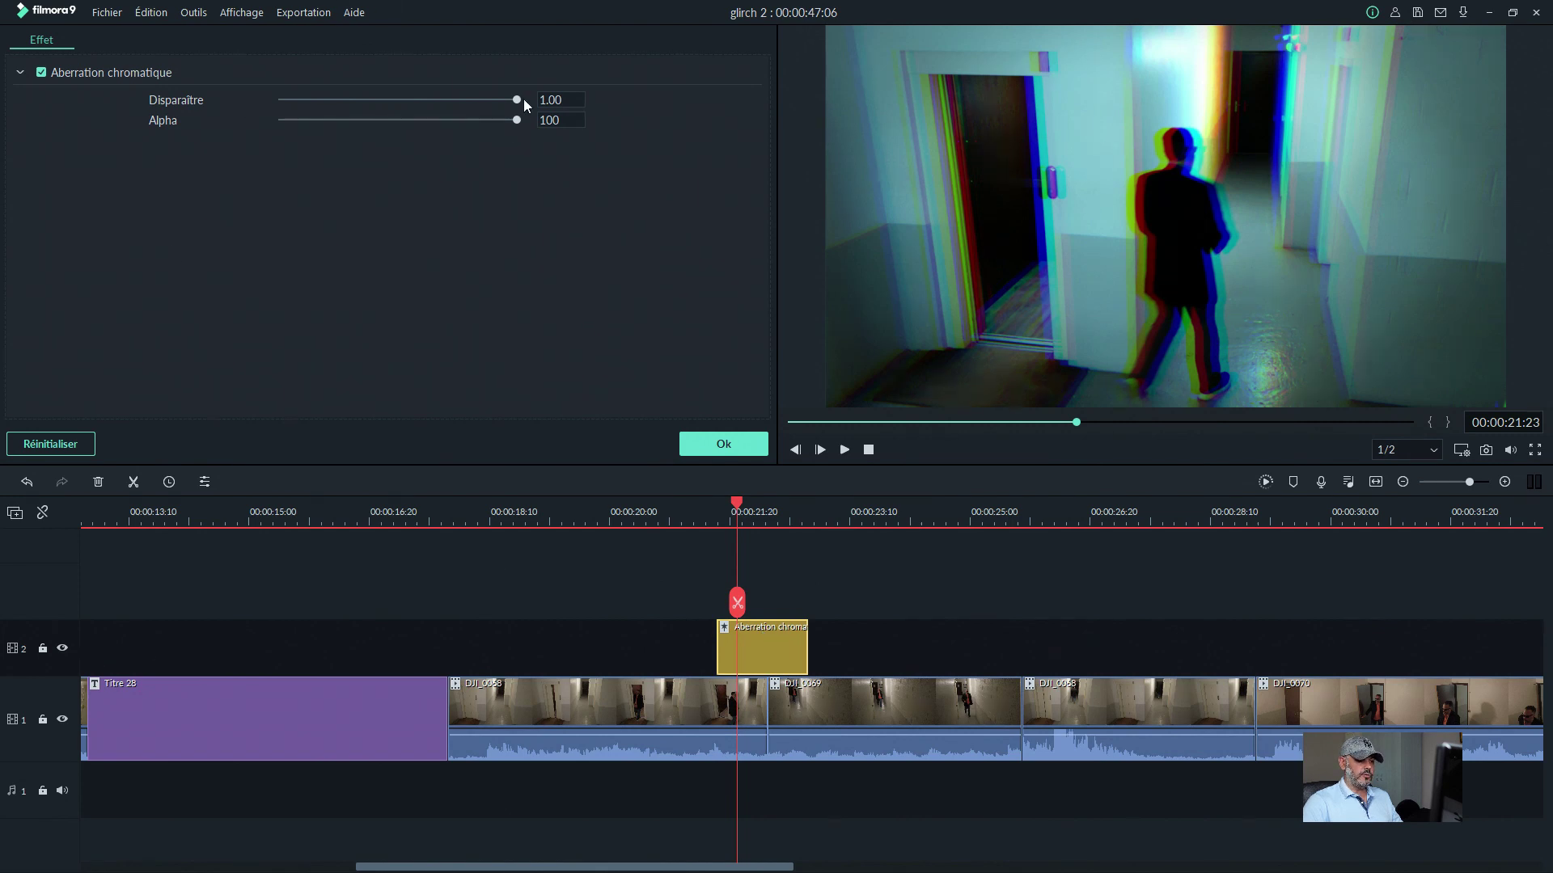
{"action": "left_click_drag", "start_coordinate": [514, 99], "coordinate": [439, 110]}
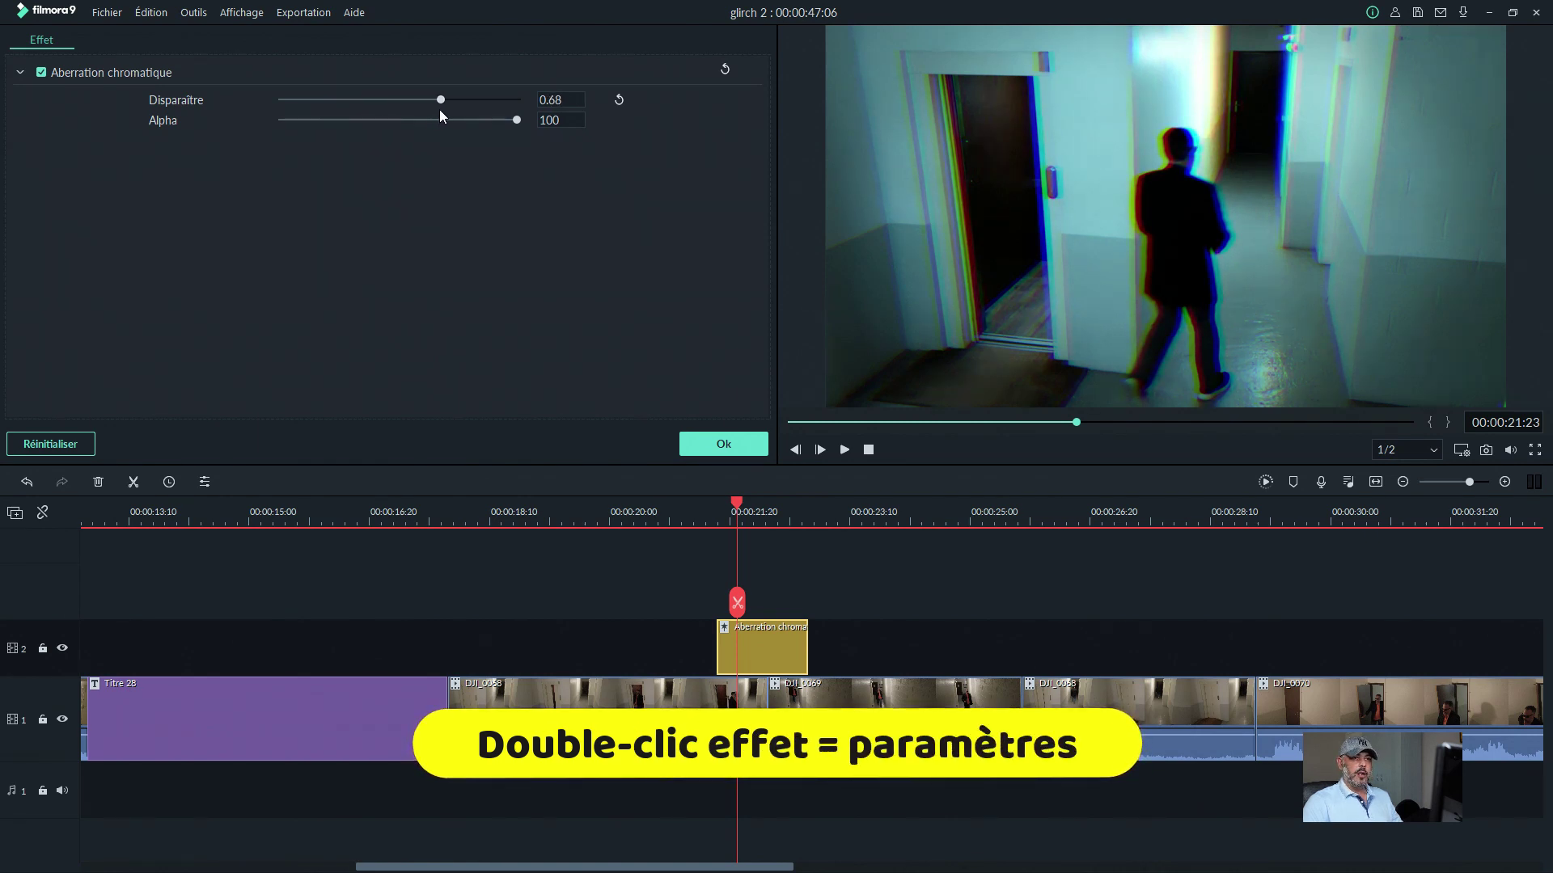
{"action": "left_click_drag", "start_coordinate": [440, 100], "coordinate": [540, 123]}
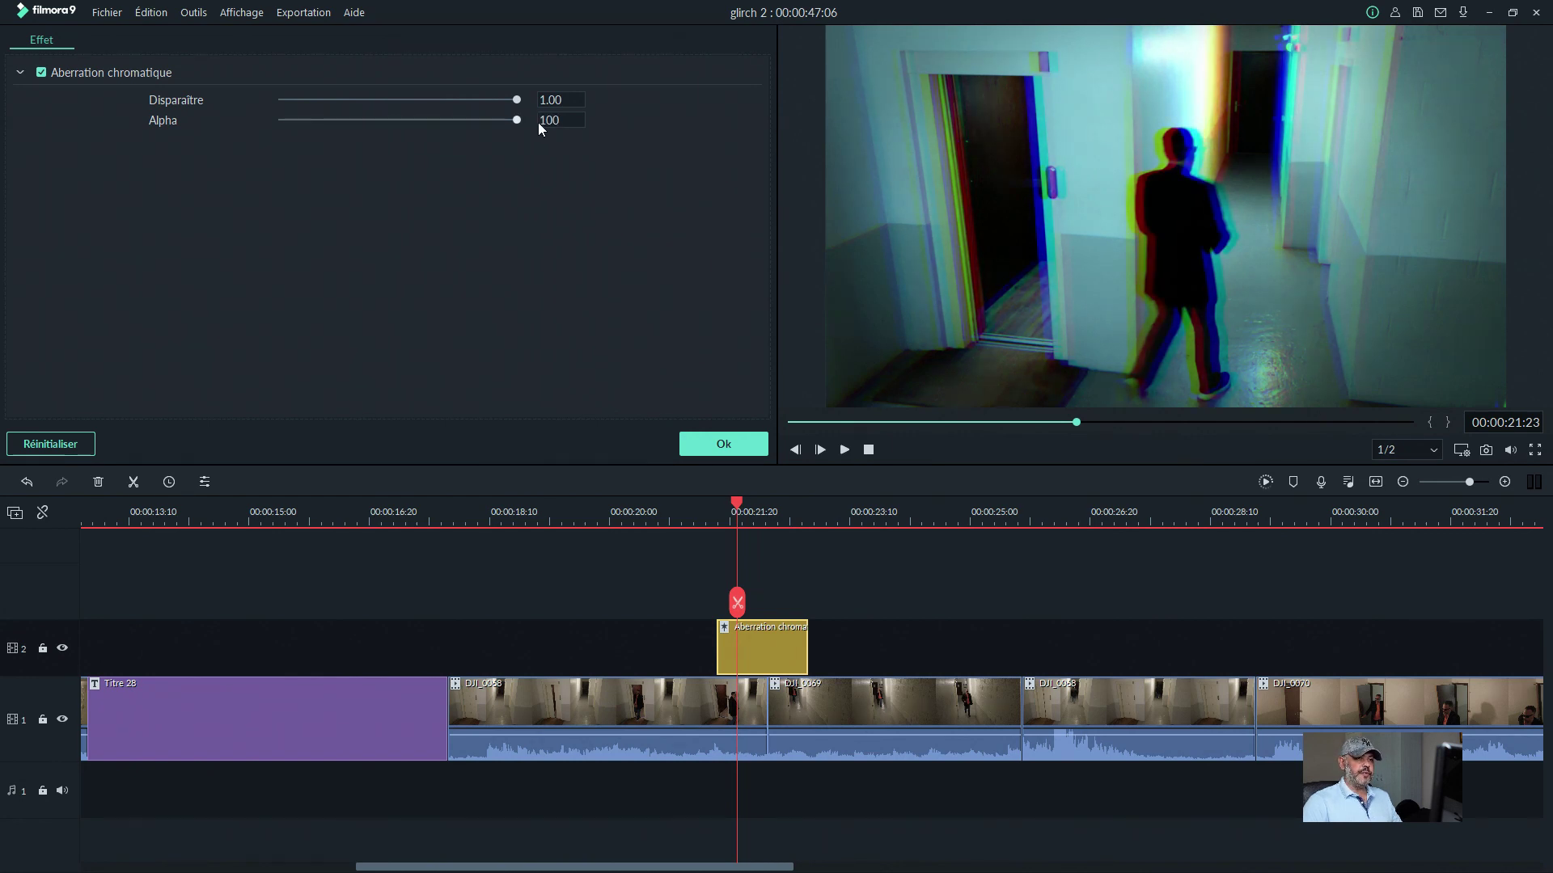
{"action": "left_click", "coordinate": [693, 444]}
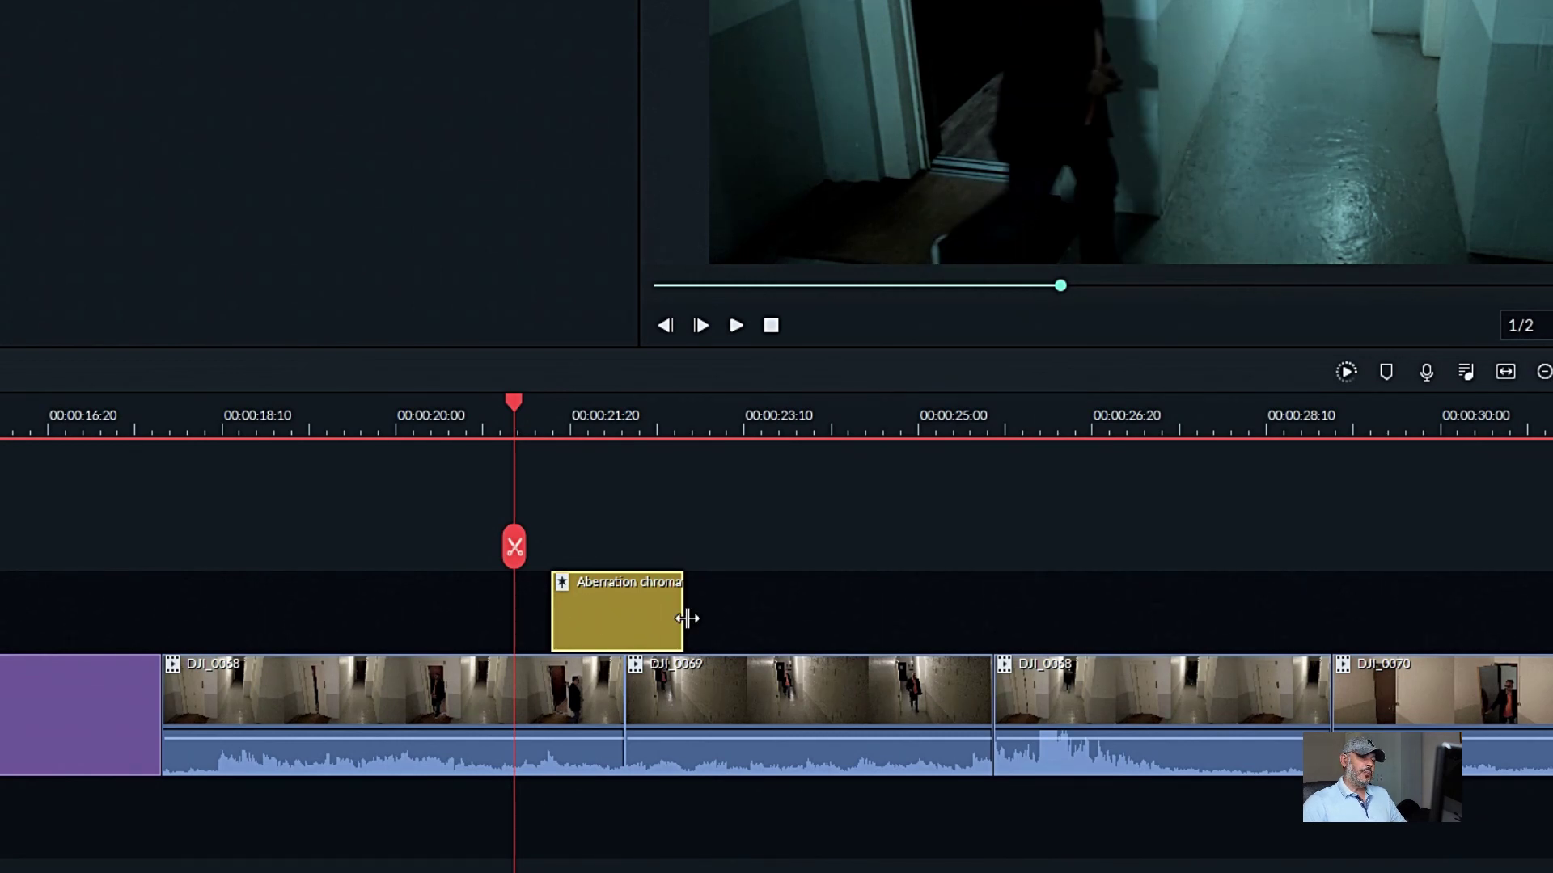
- Trim both ends of the Aberration chromatique effect so it briefly straddles the cut before clip DJI_0069
{"action": "left_click_drag", "start_coordinate": [683, 617], "coordinate": [648, 617]}
{"action": "left_click_drag", "start_coordinate": [554, 628], "coordinate": [596, 629]}
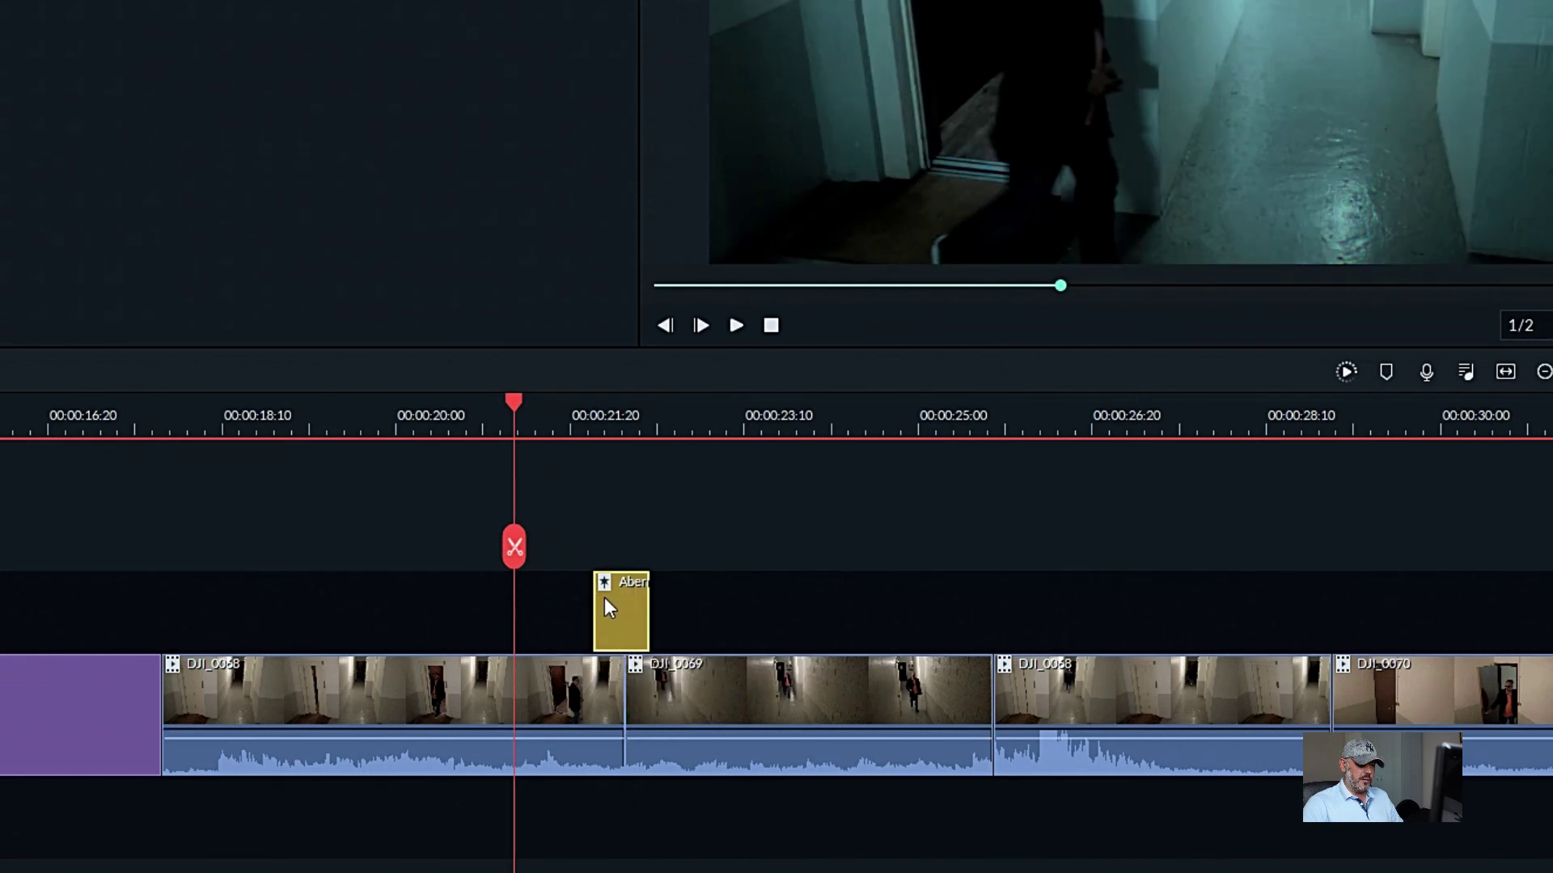
{"action": "left_click_drag", "start_coordinate": [595, 604], "coordinate": [601, 604]}
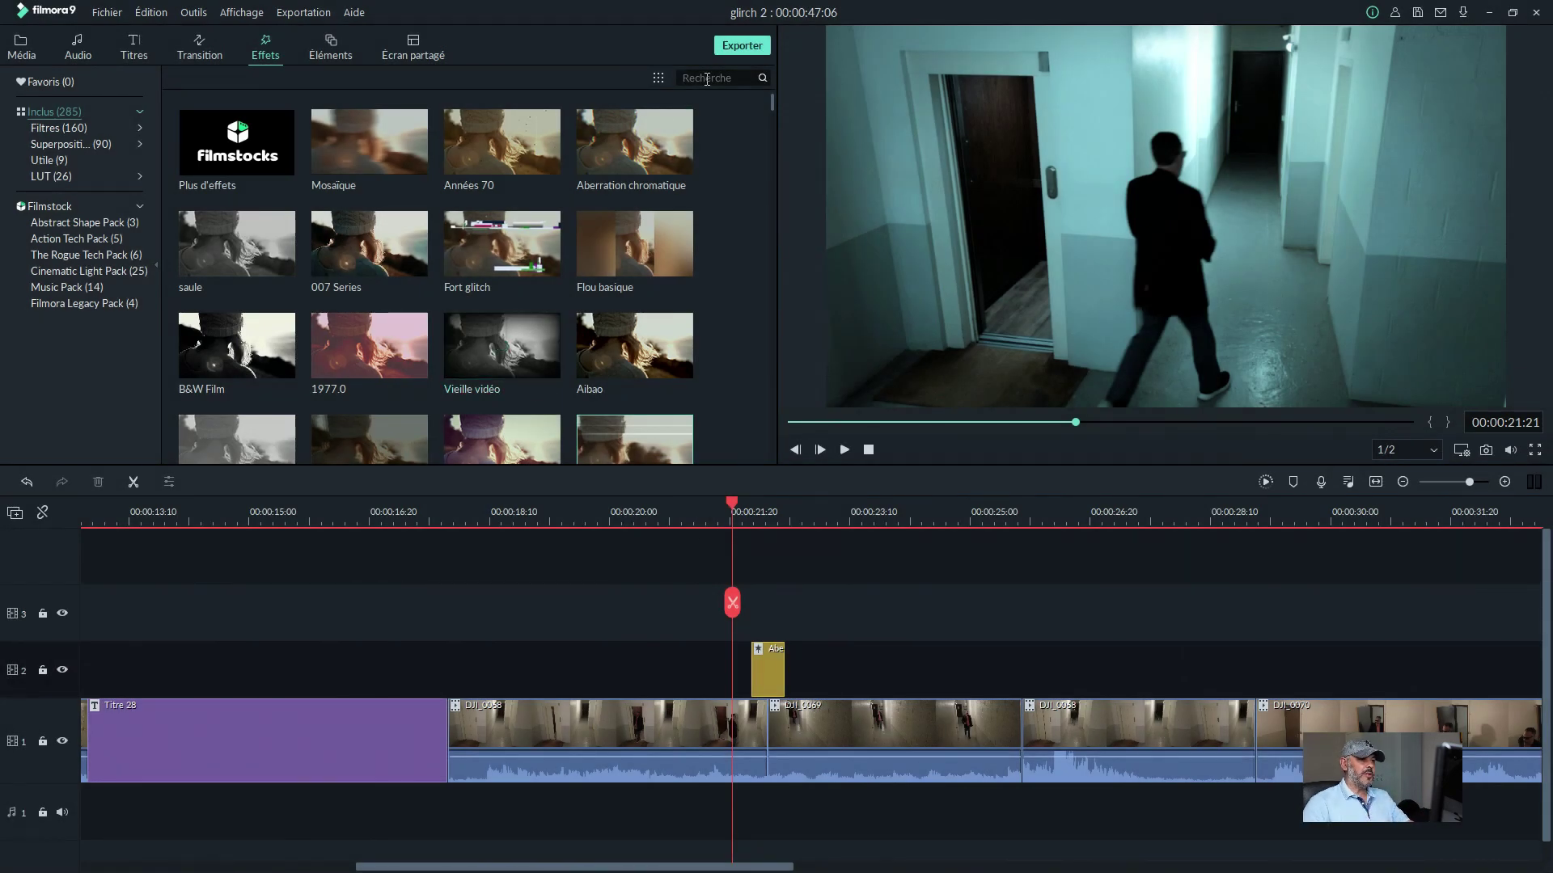
- Find Glitch MPEG with the search "gli", place it on video track 3 above the start of clip DJI_0069, and shorten it
{"action": "type", "text": "gli"}
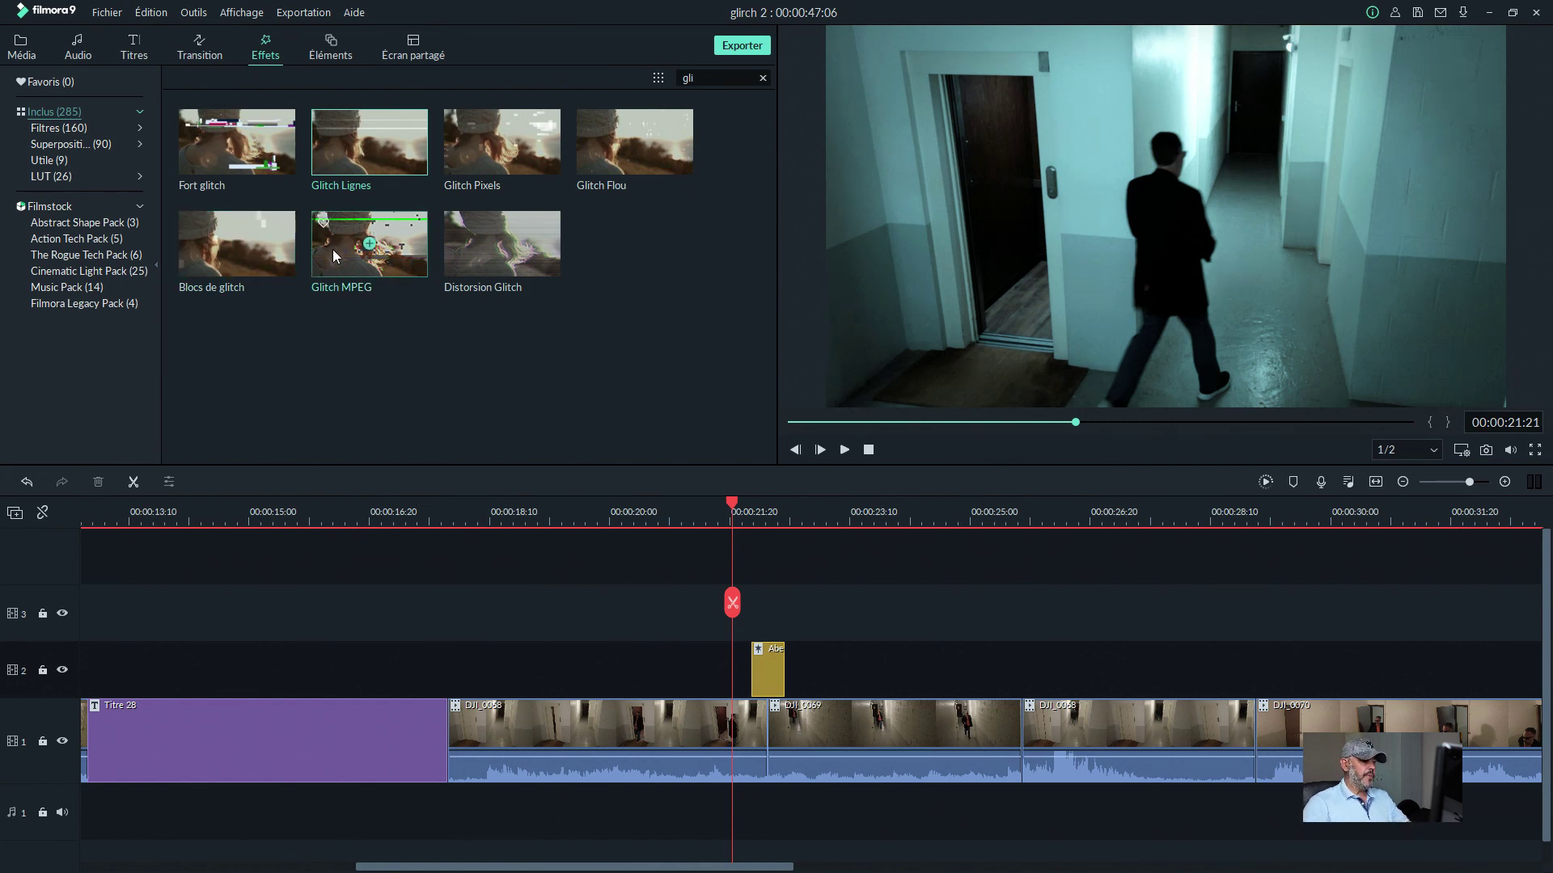
{"action": "left_click_drag", "start_coordinate": [333, 249], "coordinate": [770, 616]}
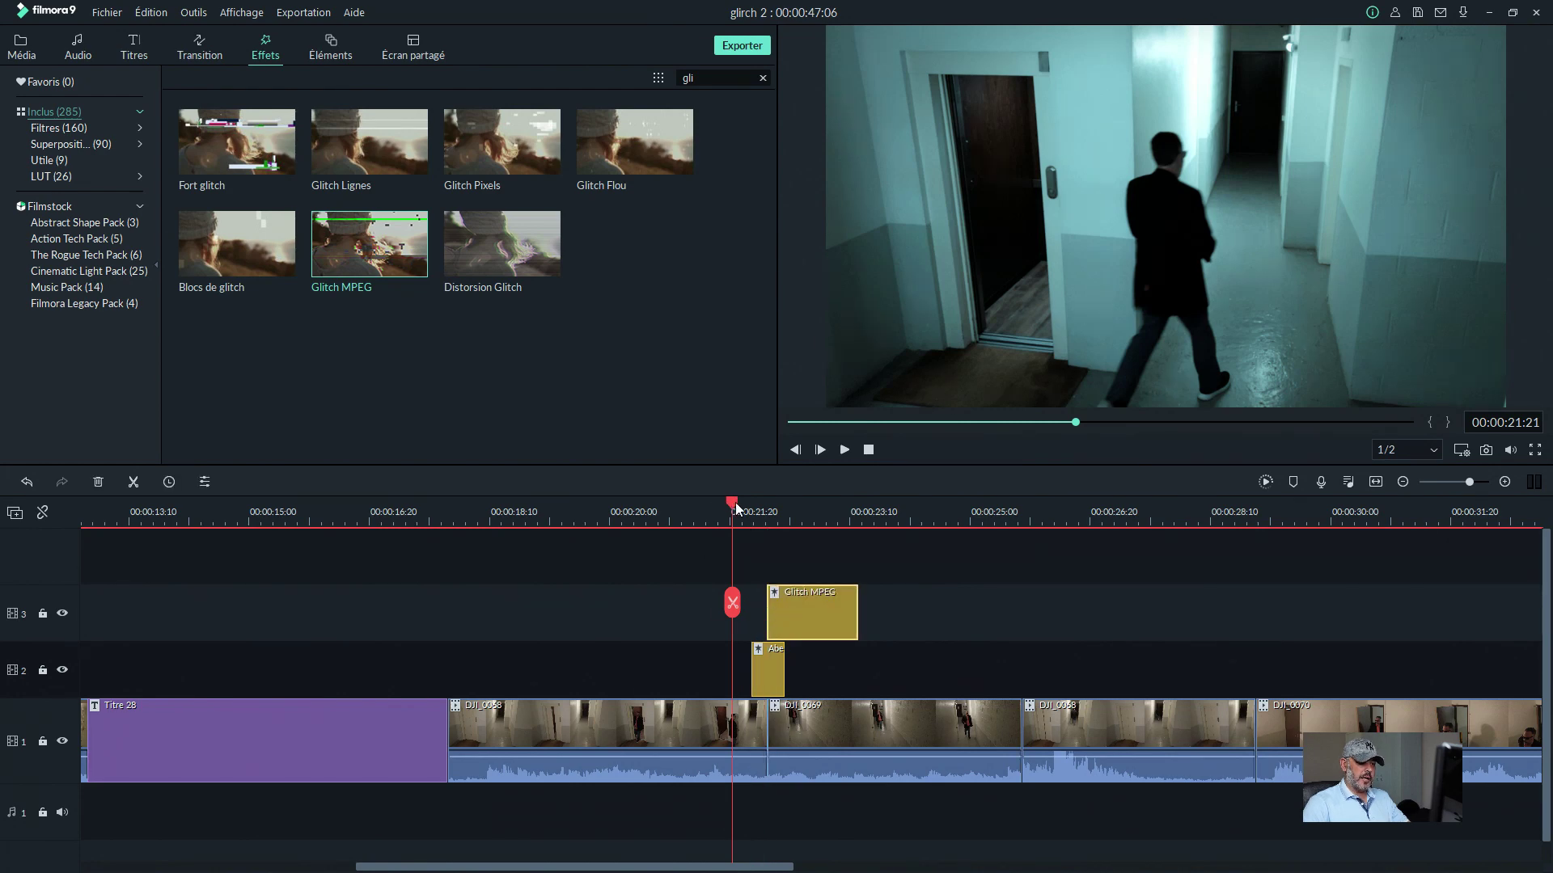
{"action": "left_click_drag", "start_coordinate": [735, 502], "coordinate": [781, 524]}
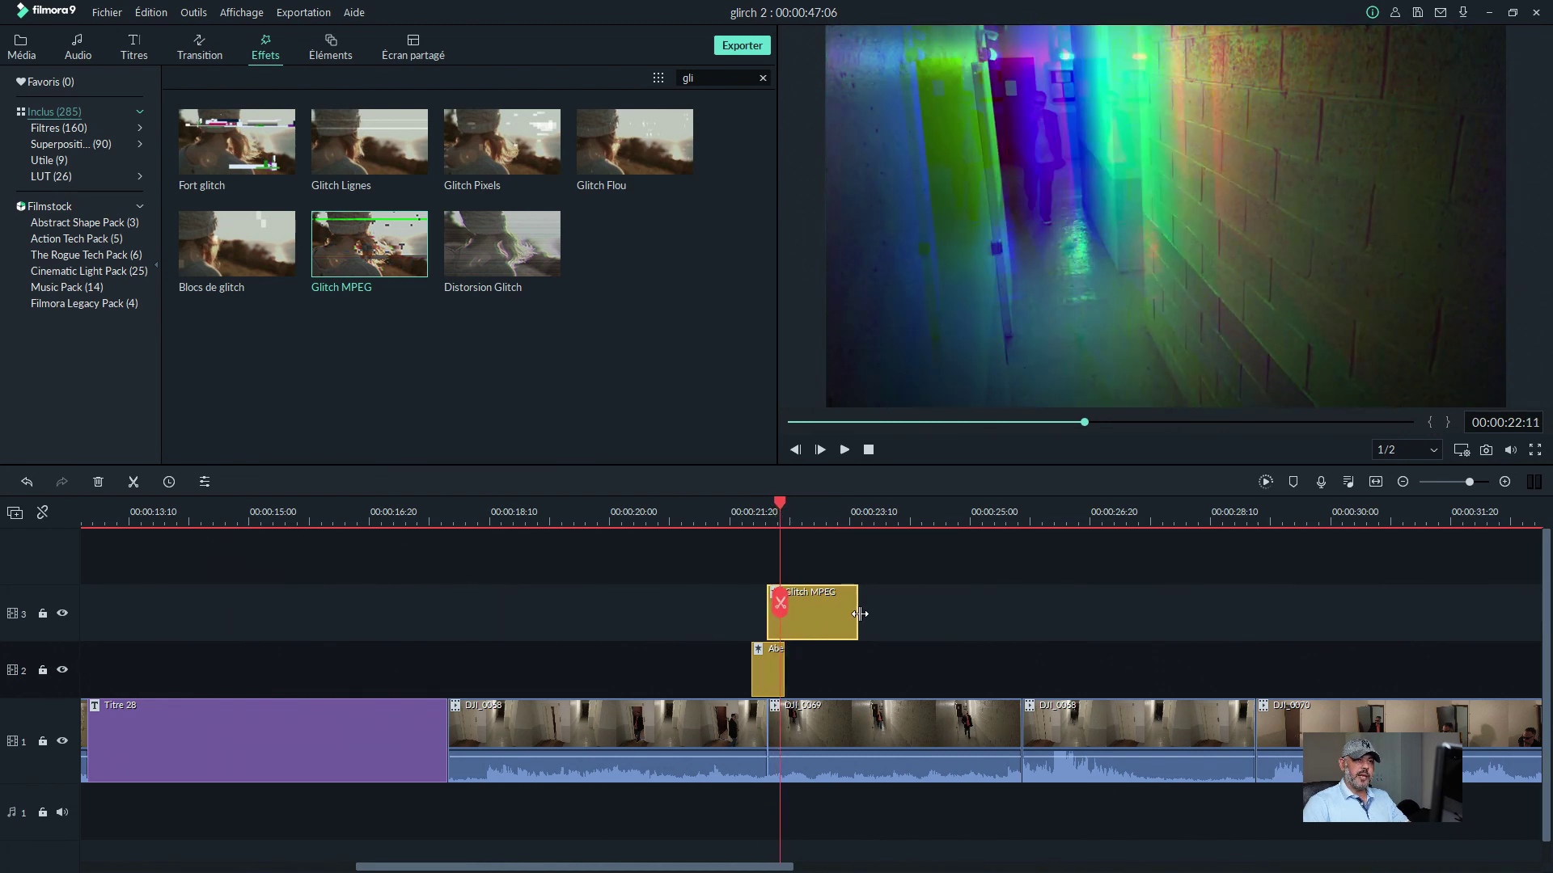
{"action": "left_click_drag", "start_coordinate": [859, 614], "coordinate": [774, 627]}
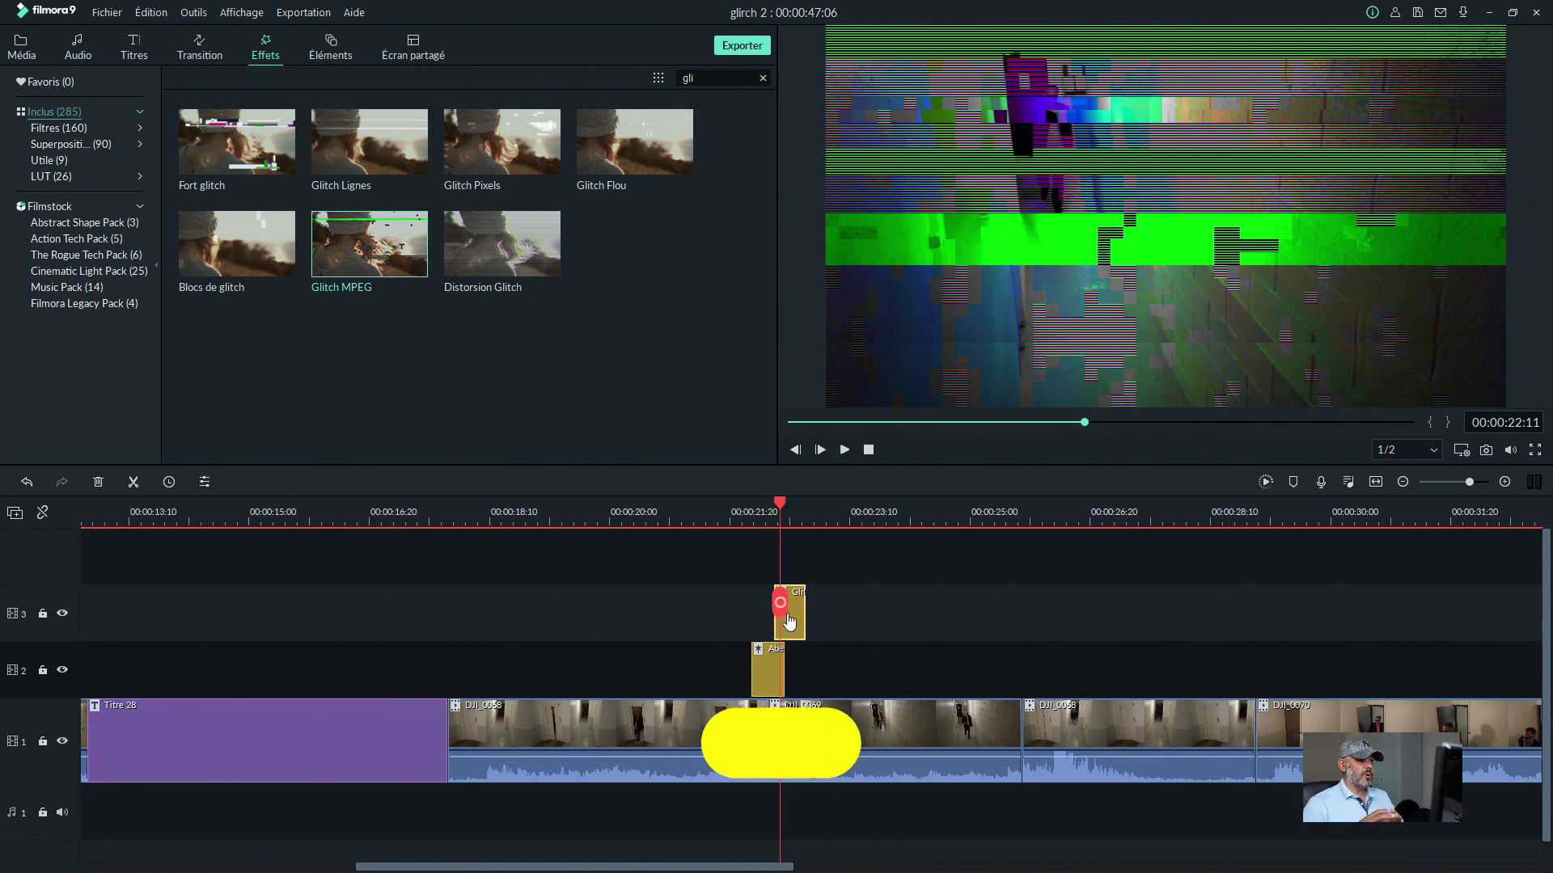
- Set the Alpha of the Glitch MPEG effect on video track 3 to 80
{"action": "left_click", "coordinate": [783, 616]}
{"action": "double_click", "coordinate": [798, 619]}
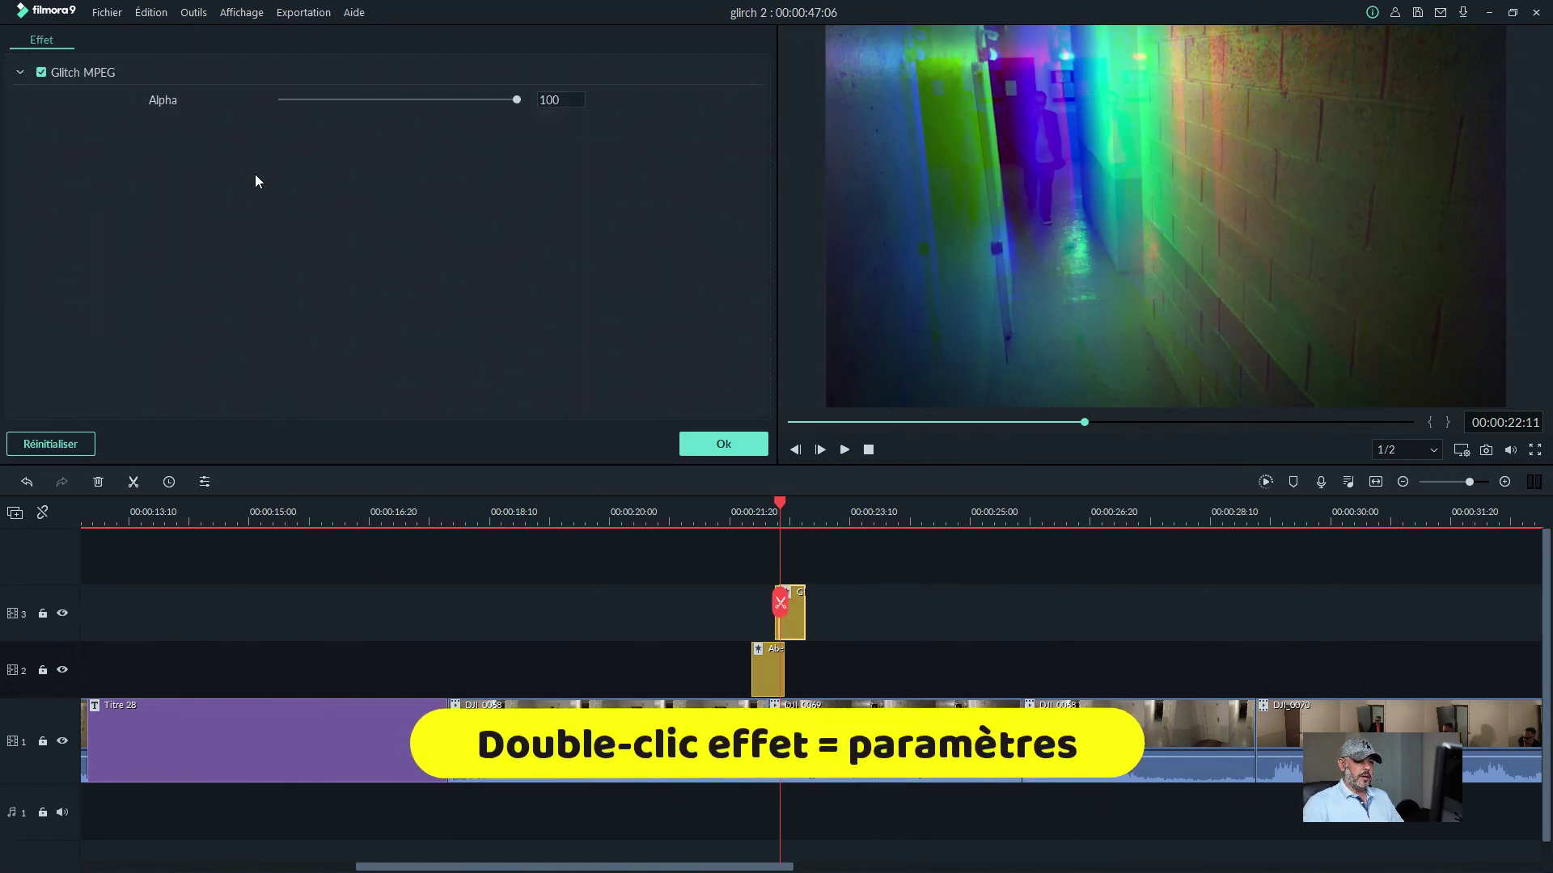
{"action": "left_click", "coordinate": [793, 506]}
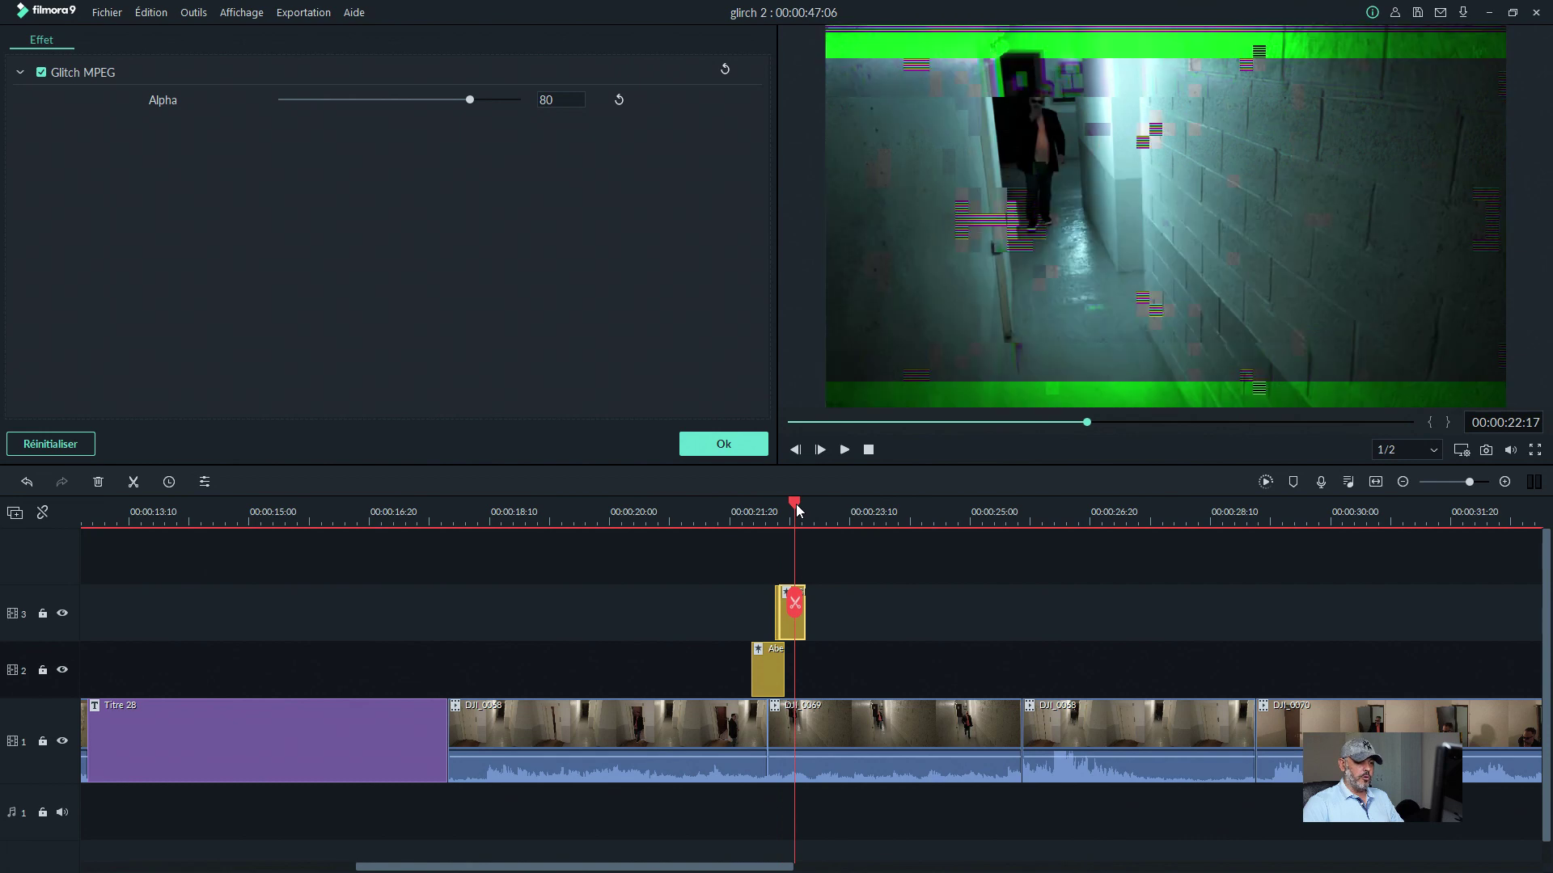
{"action": "left_click_drag", "start_coordinate": [792, 508], "coordinate": [786, 510]}
{"action": "left_click", "coordinate": [722, 444]}
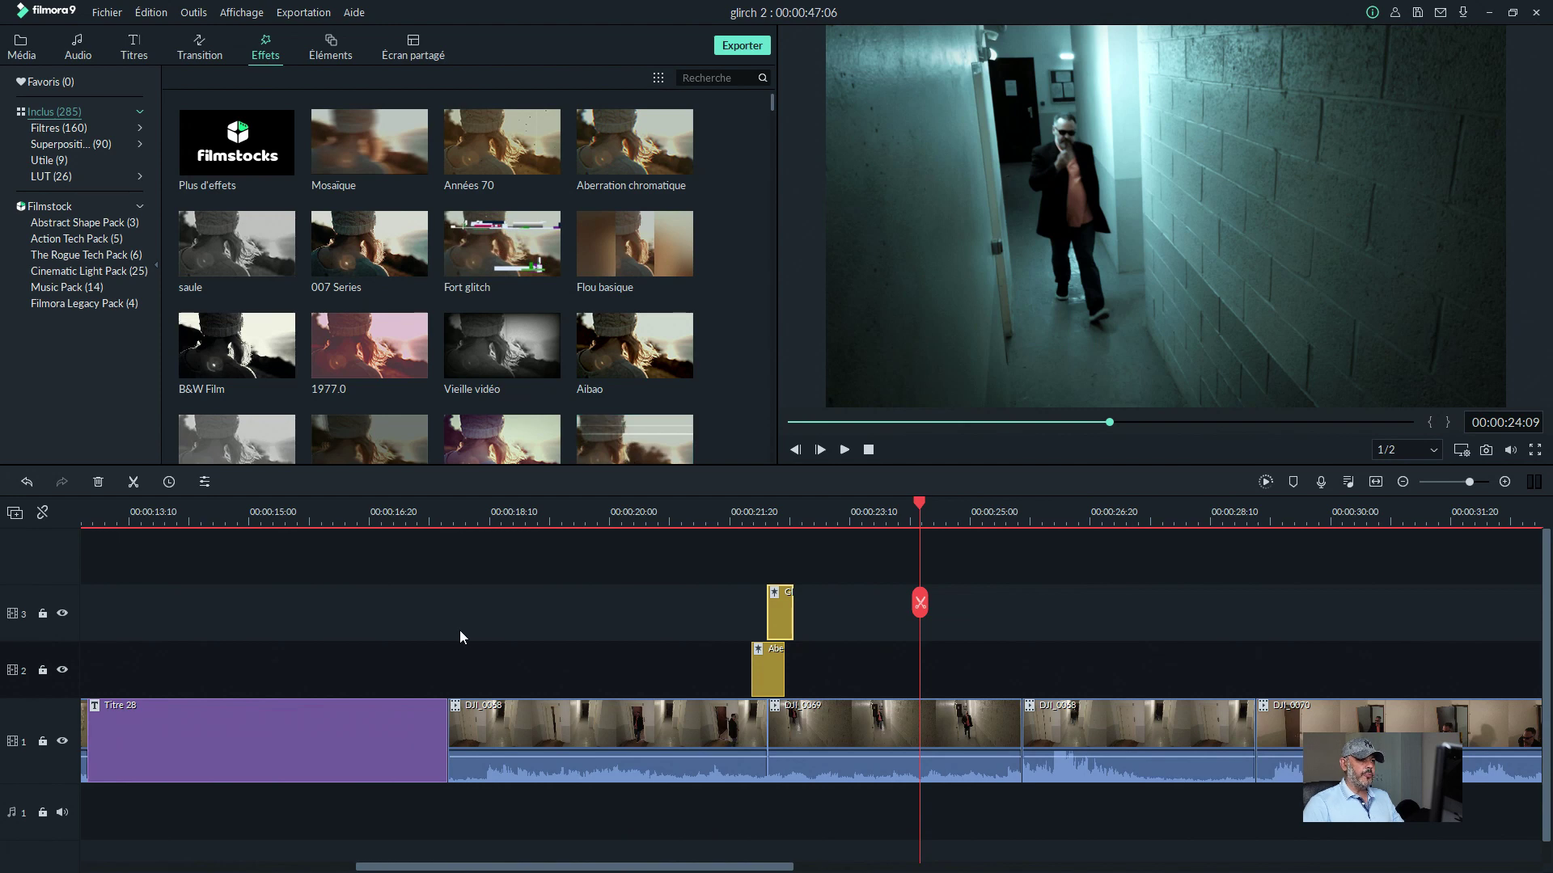
- Find Chaos 1 with the search "chao", place it above Glitch MPEG on video track 4, and shorten it to 00:00:00:07
{"action": "type", "text": "ch"}
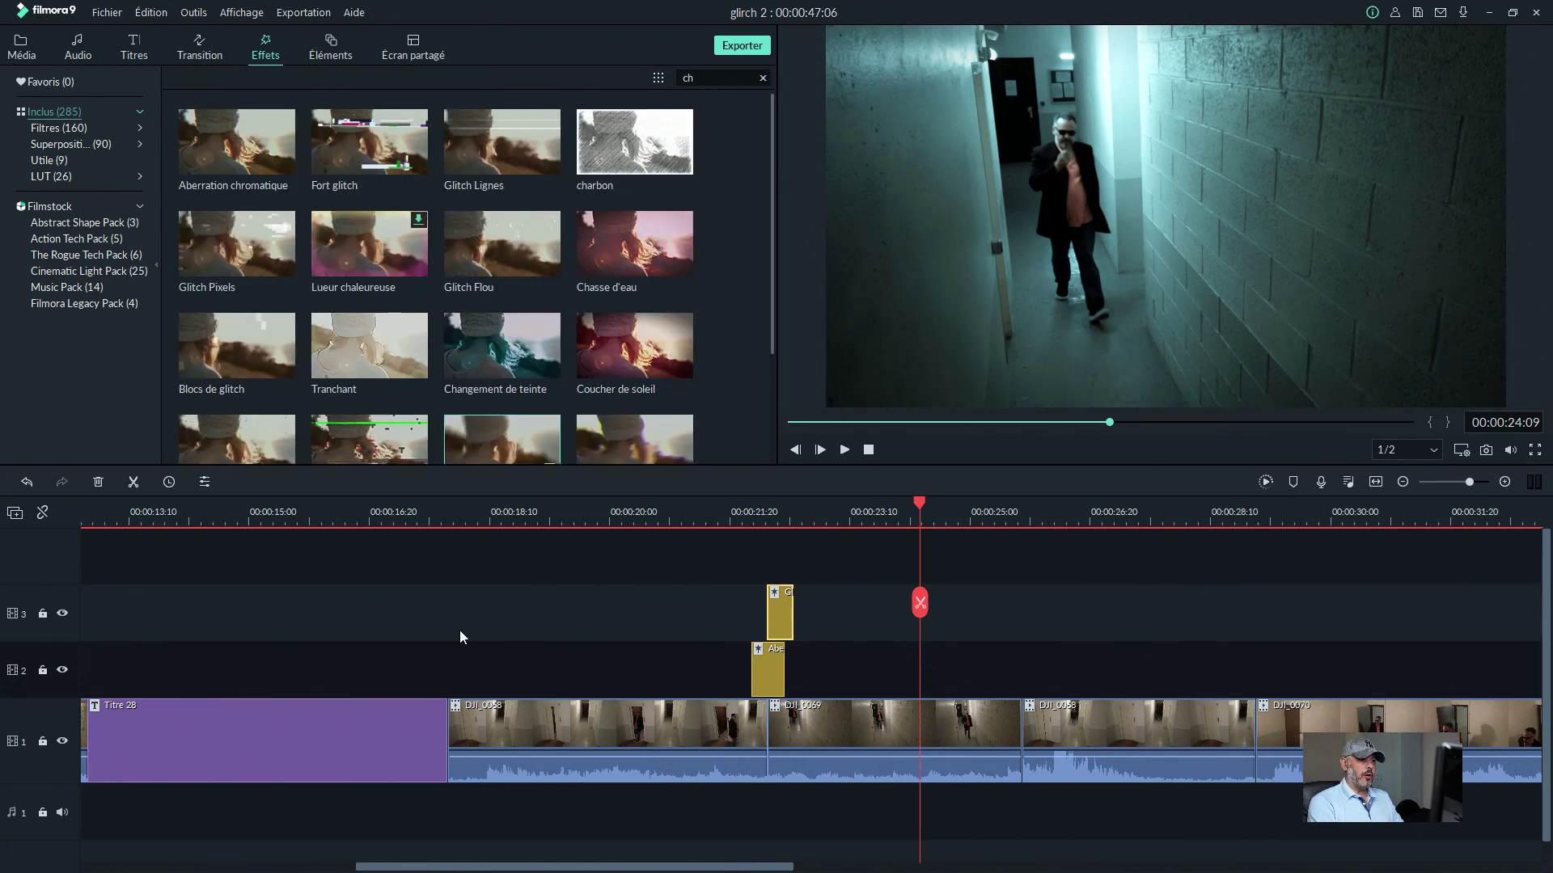
{"action": "type", "text": "ao"}
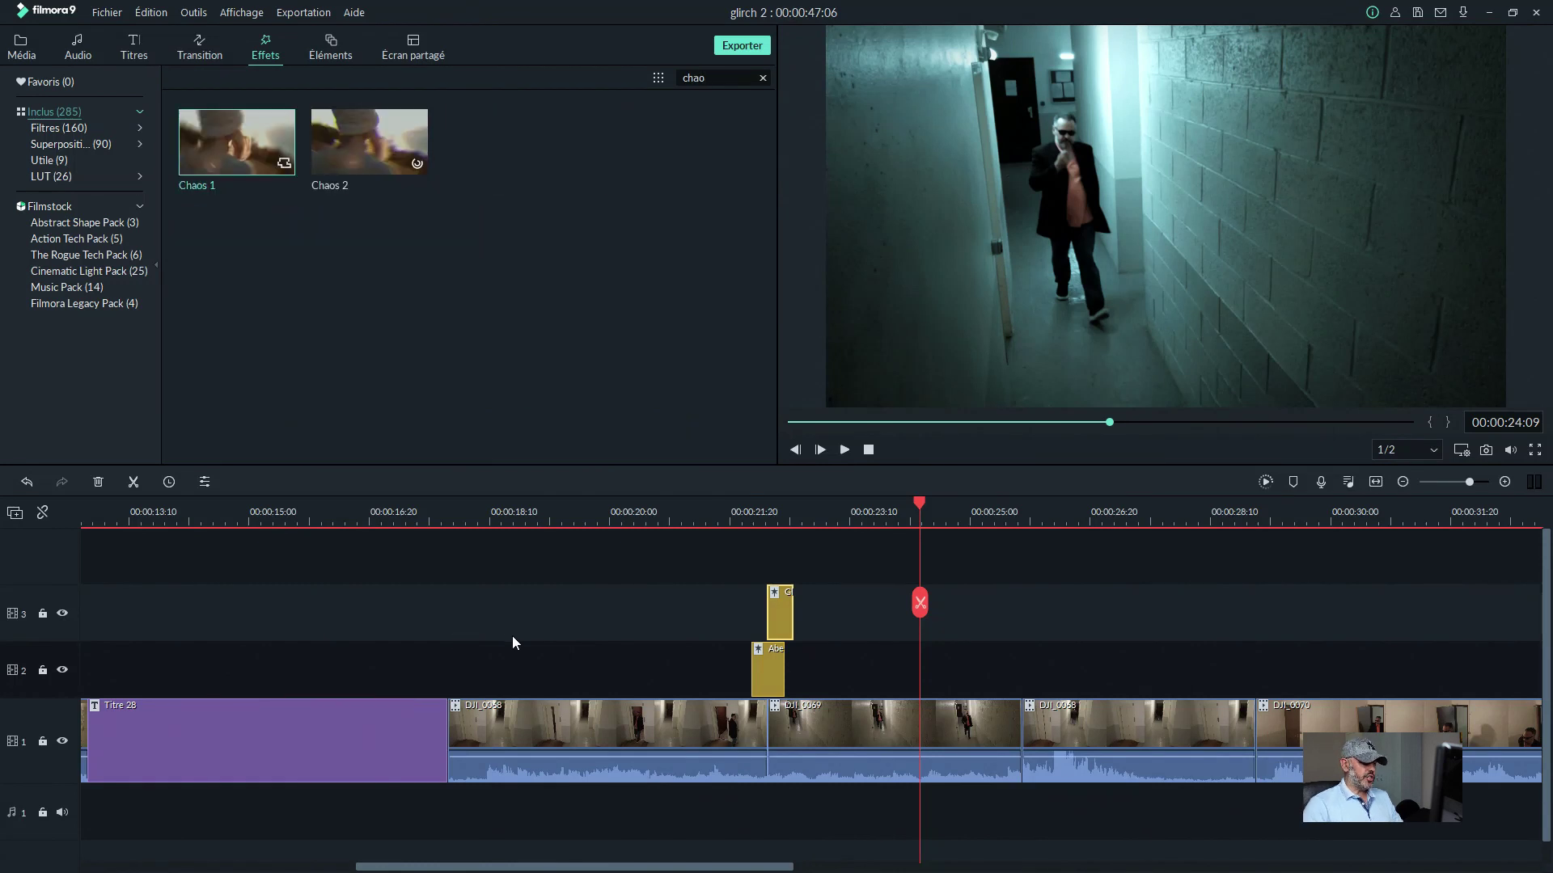
{"action": "left_click", "coordinate": [201, 156]}
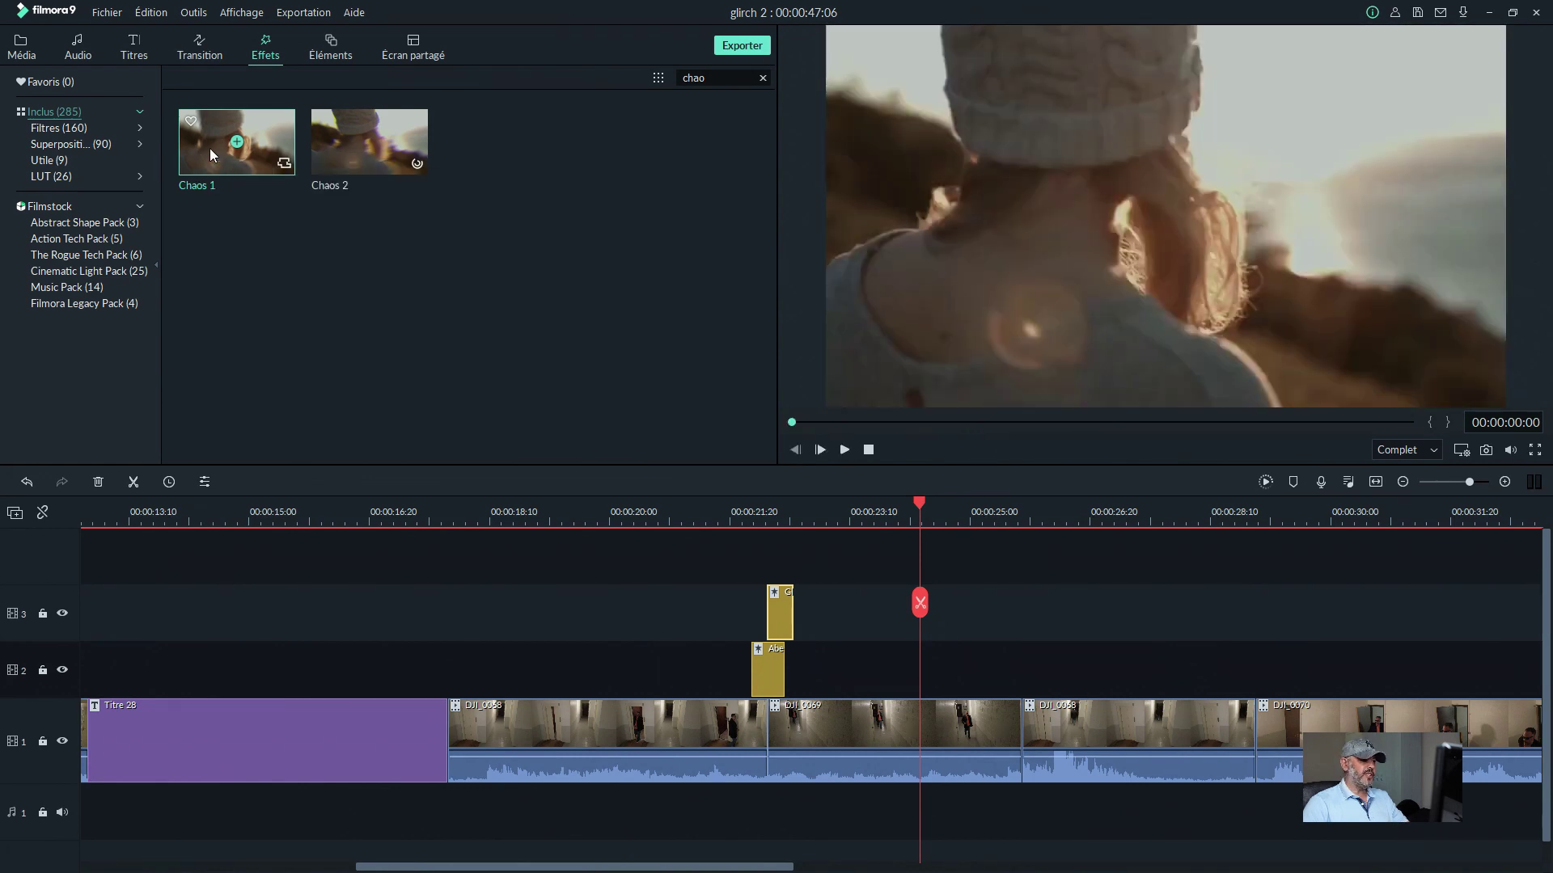
{"action": "left_click_drag", "start_coordinate": [211, 149], "coordinate": [711, 595]}
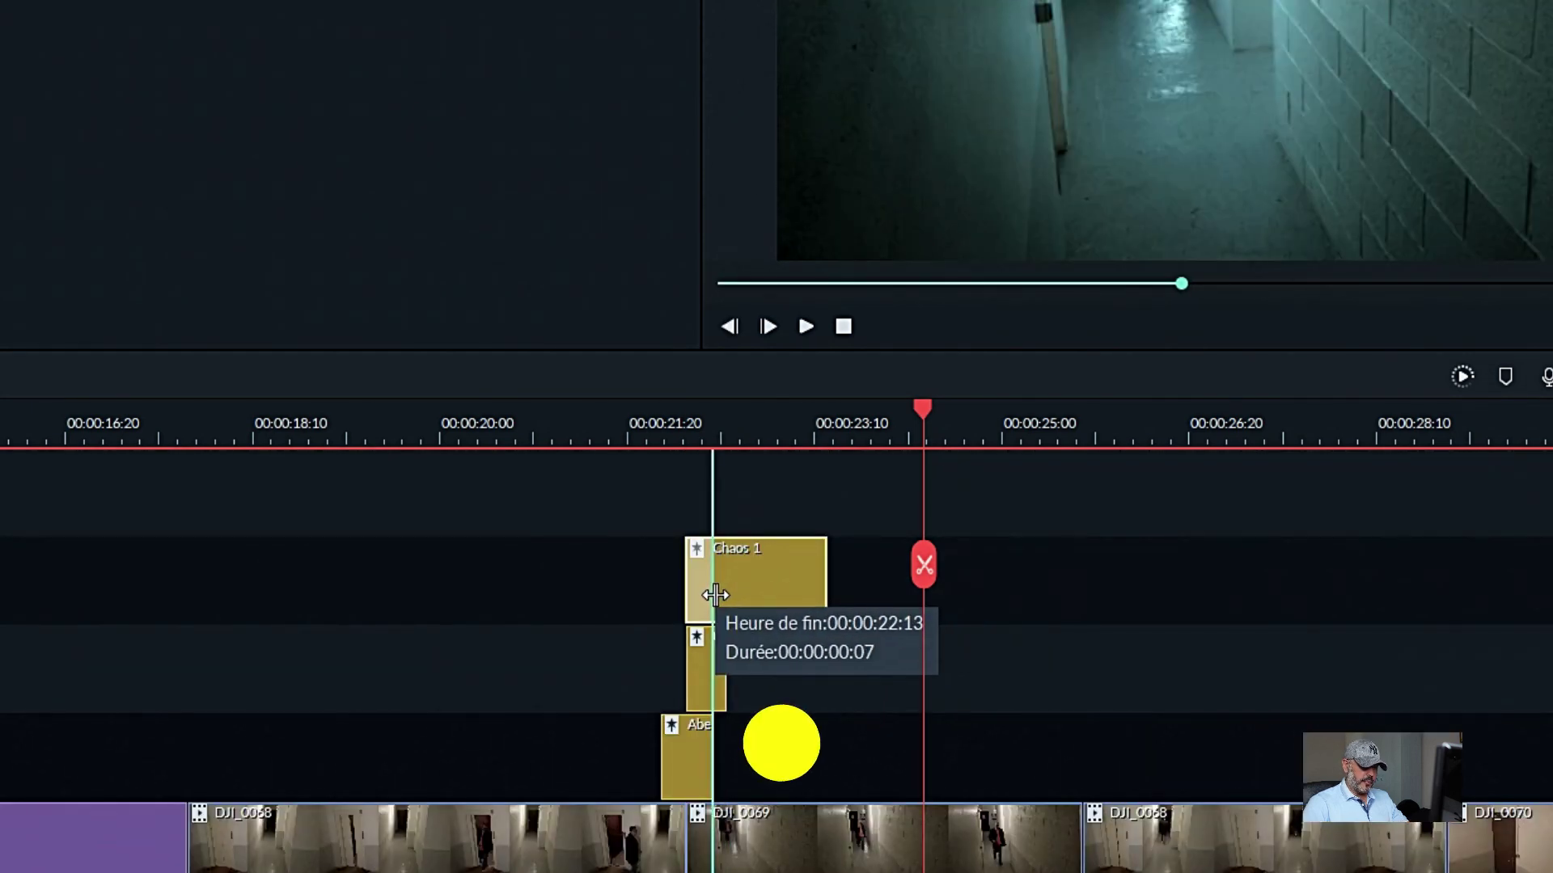
- Play the sequence from the cut before clip DJI_0069 to review the stacked effects
{"action": "key", "text": "space"}
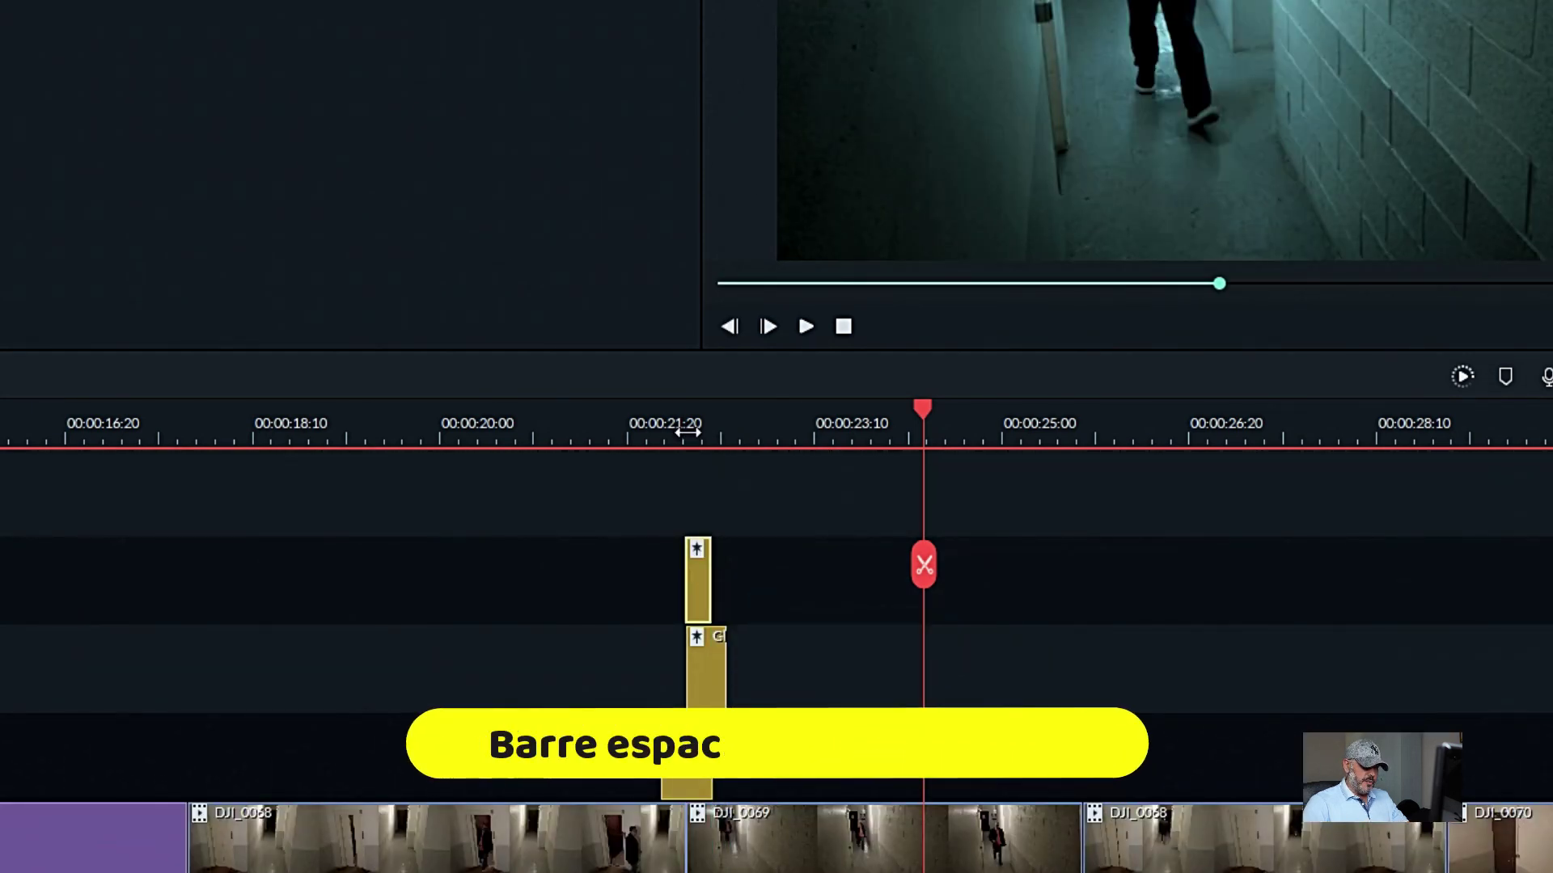
{"action": "left_click", "coordinate": [686, 434]}
{"action": "key", "text": "space"}
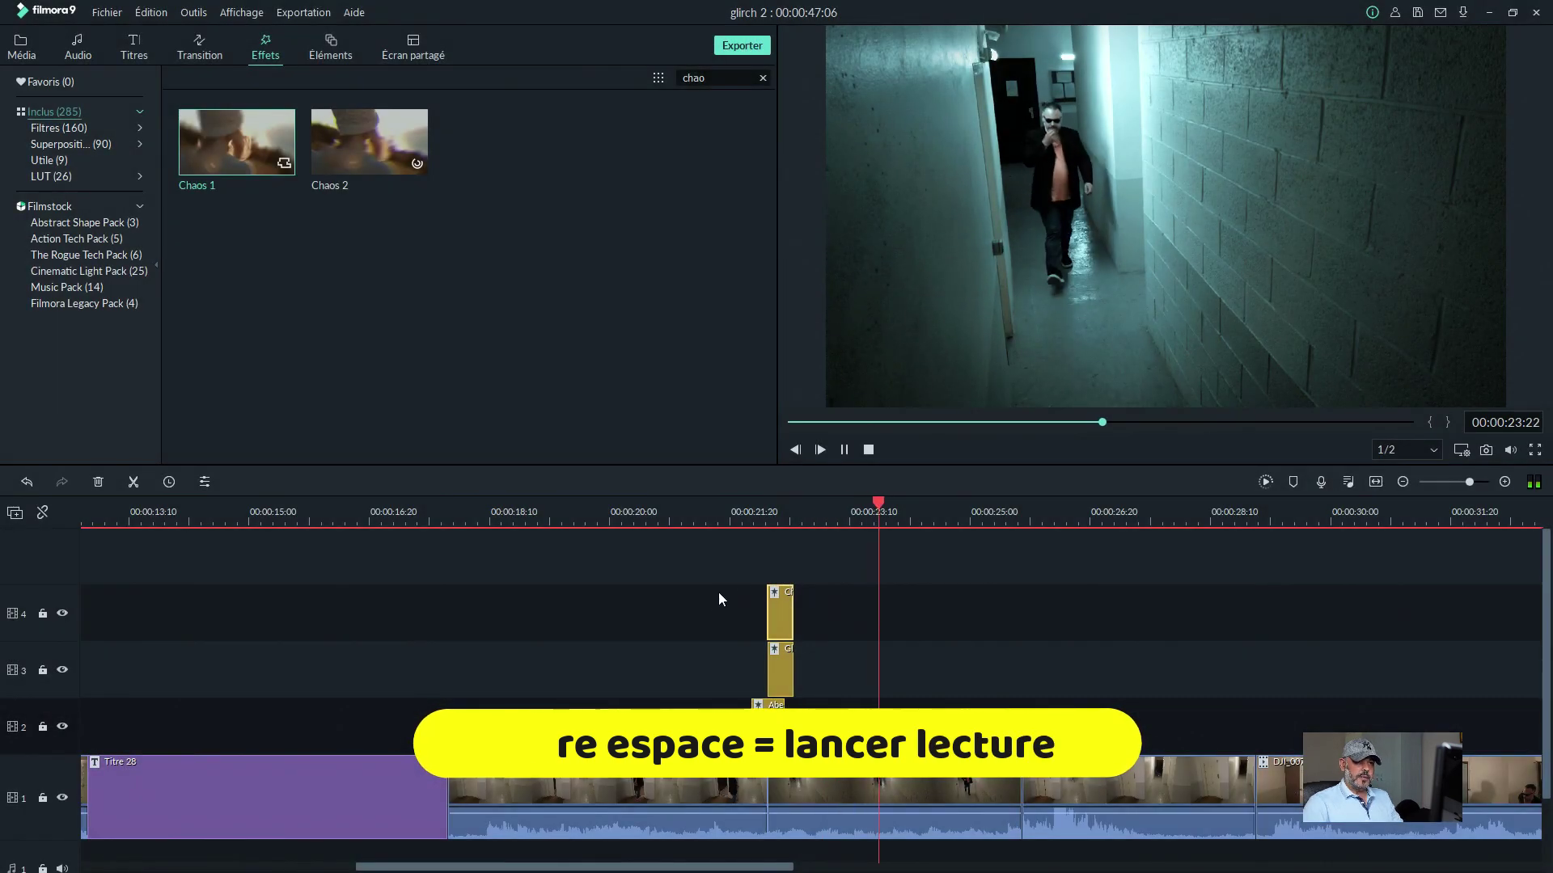
{"action": "key", "text": "space"}
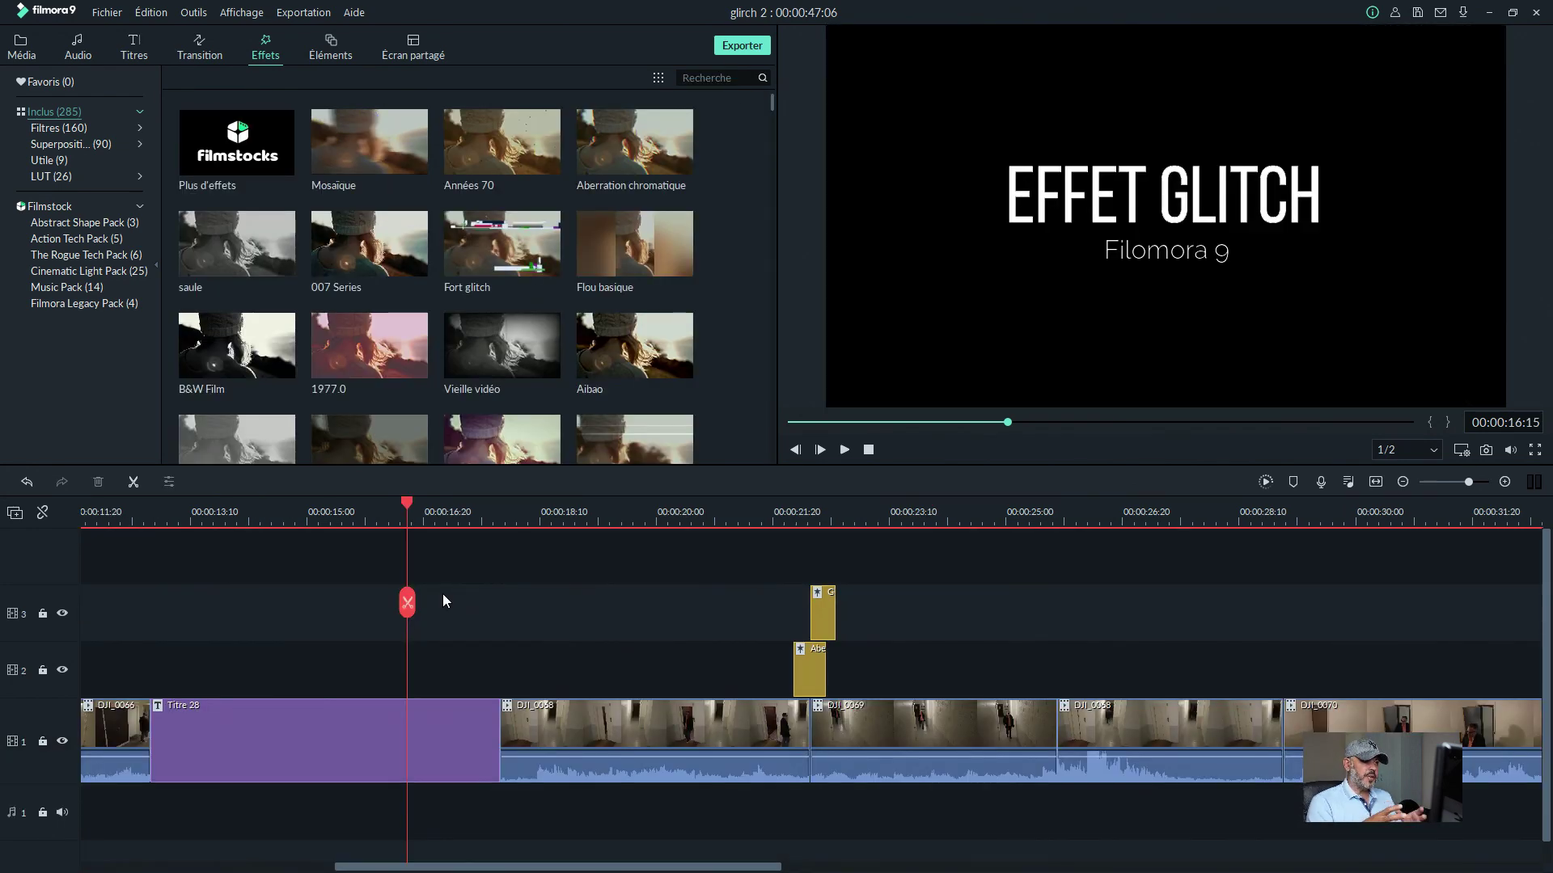
- Find Distorsion Glitch with the search "gli", place it on video track 2 above title clip Titre 28, and preview it
{"action": "type", "text": "glit"}
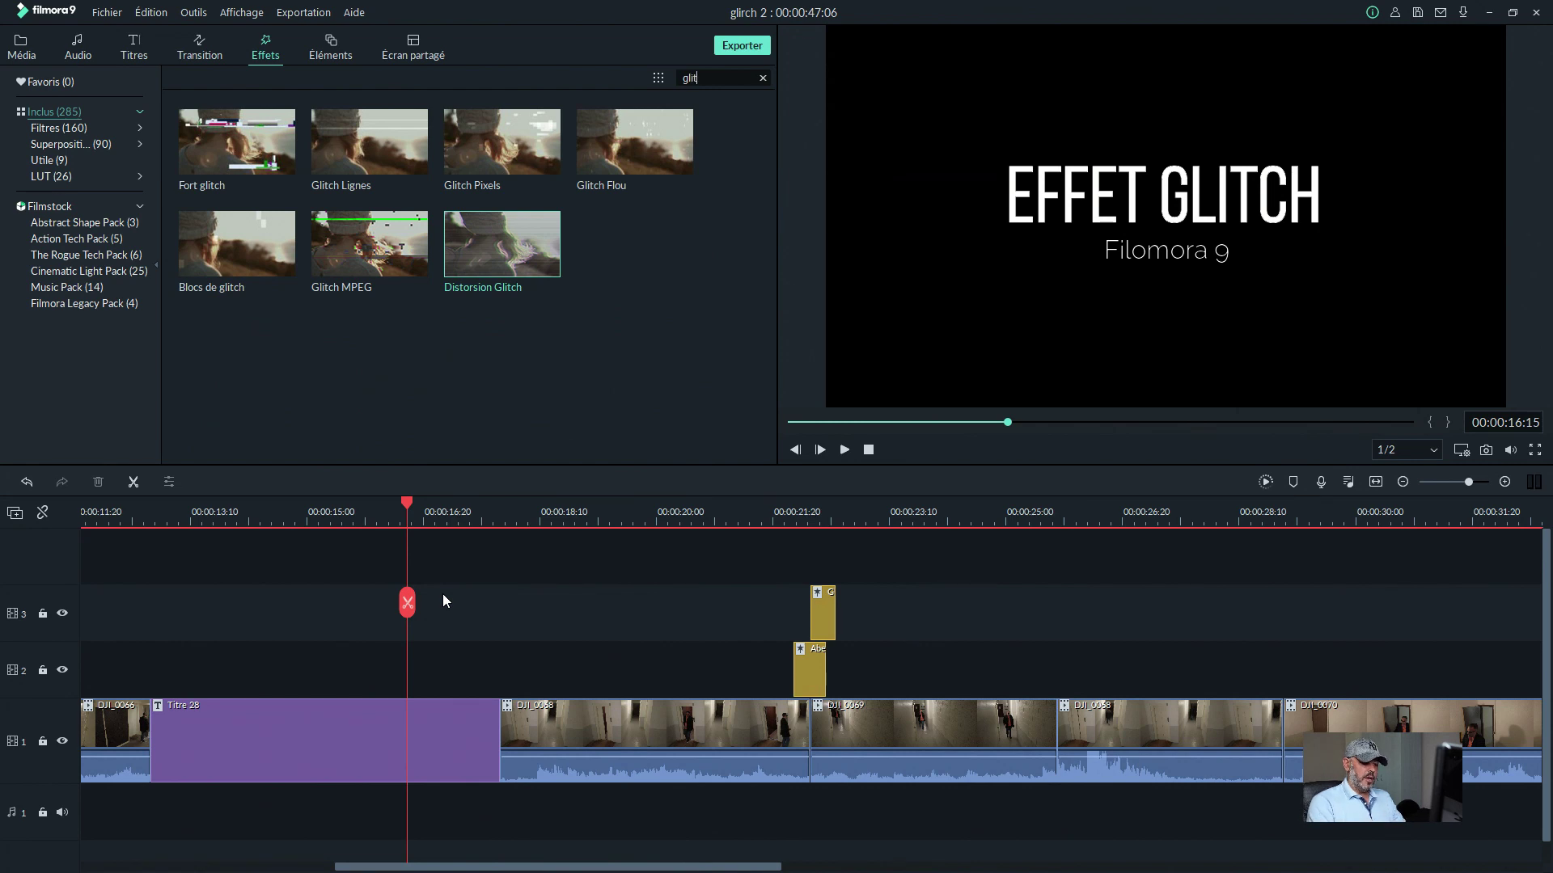
{"action": "left_click", "coordinate": [697, 77]}
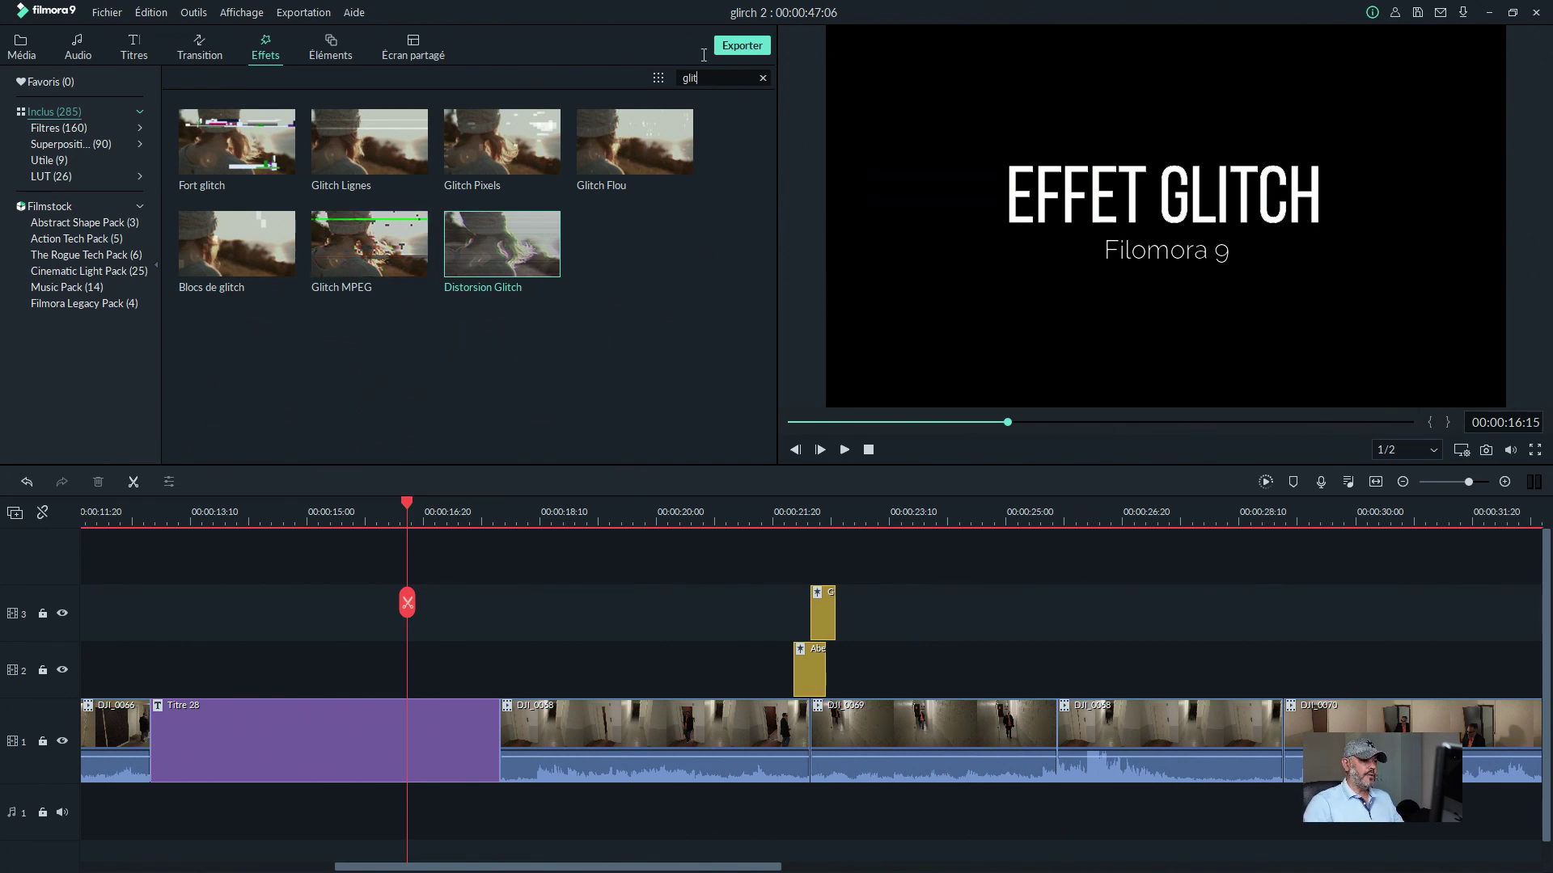
{"action": "key", "text": "BackSpace"}
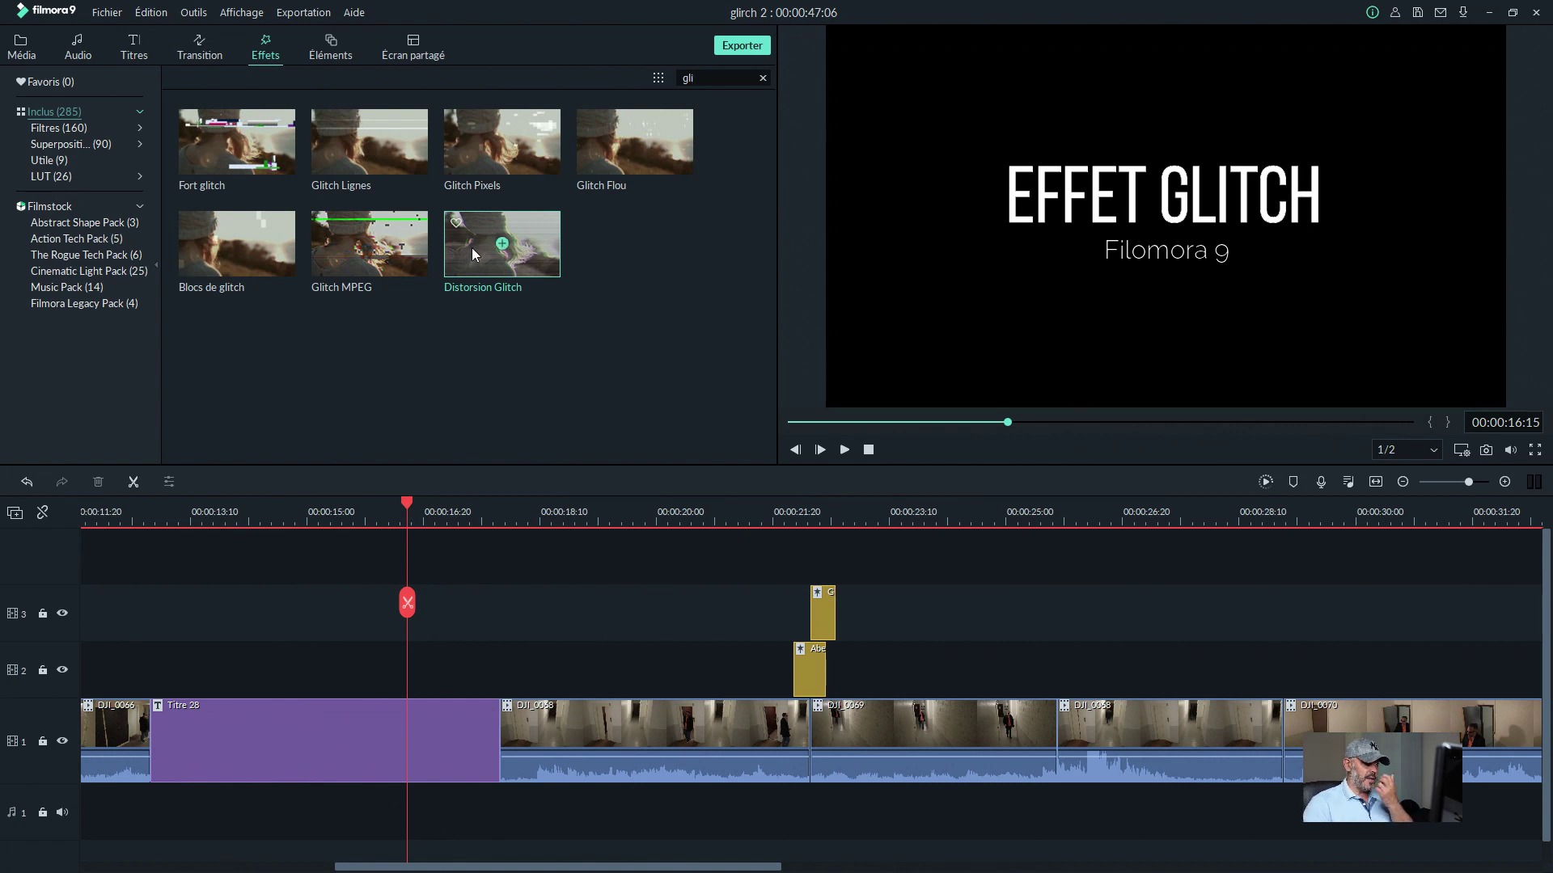
{"action": "left_click_drag", "start_coordinate": [472, 247], "coordinate": [288, 666]}
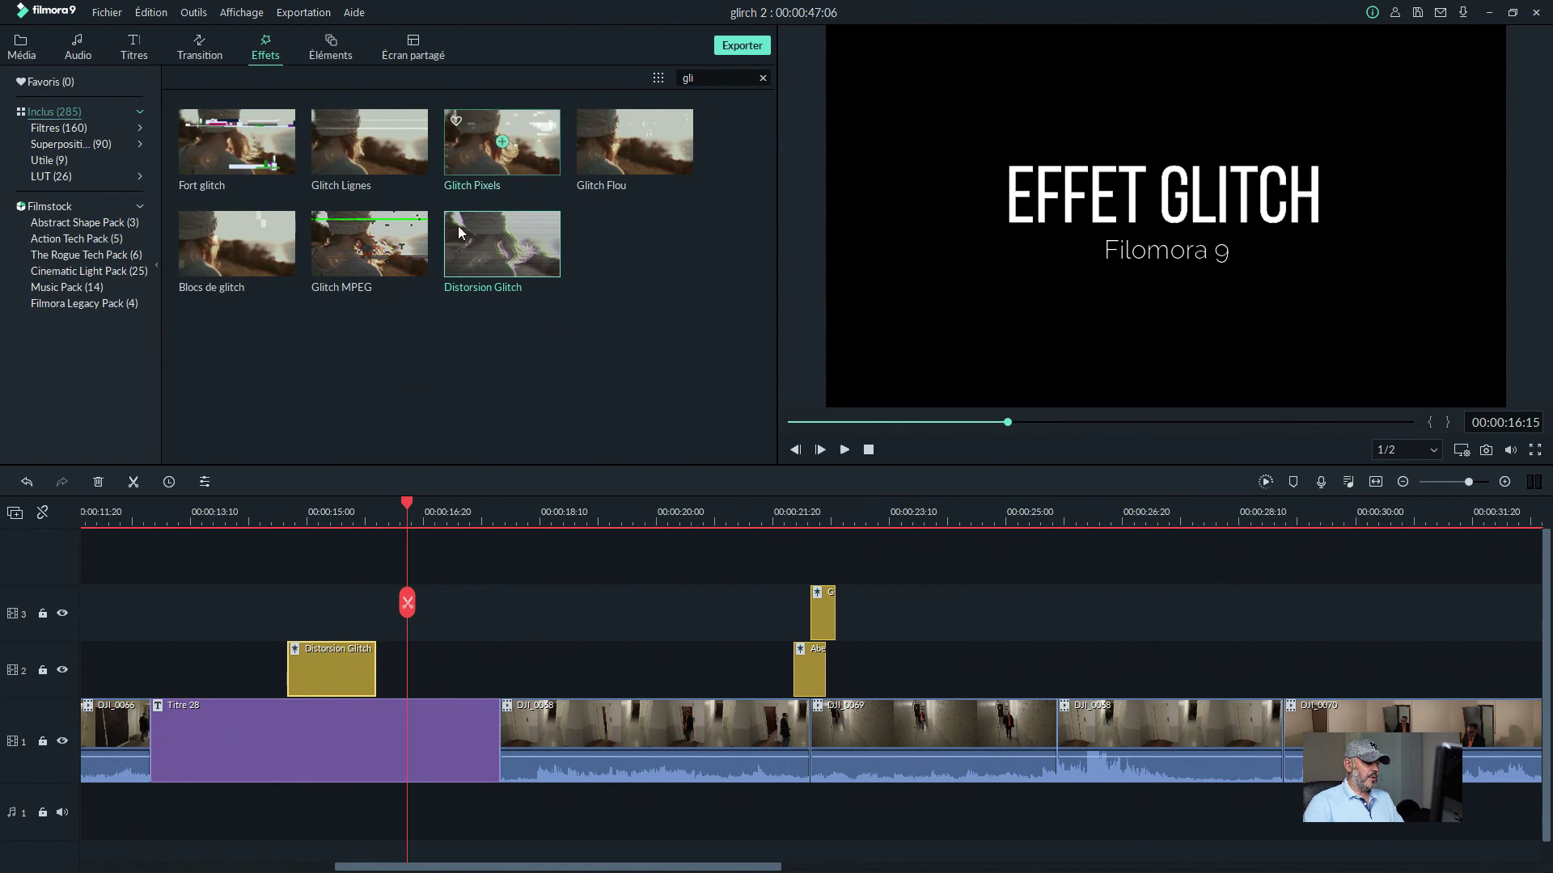
{"action": "left_click", "coordinate": [280, 789]}
{"action": "key", "text": "space"}
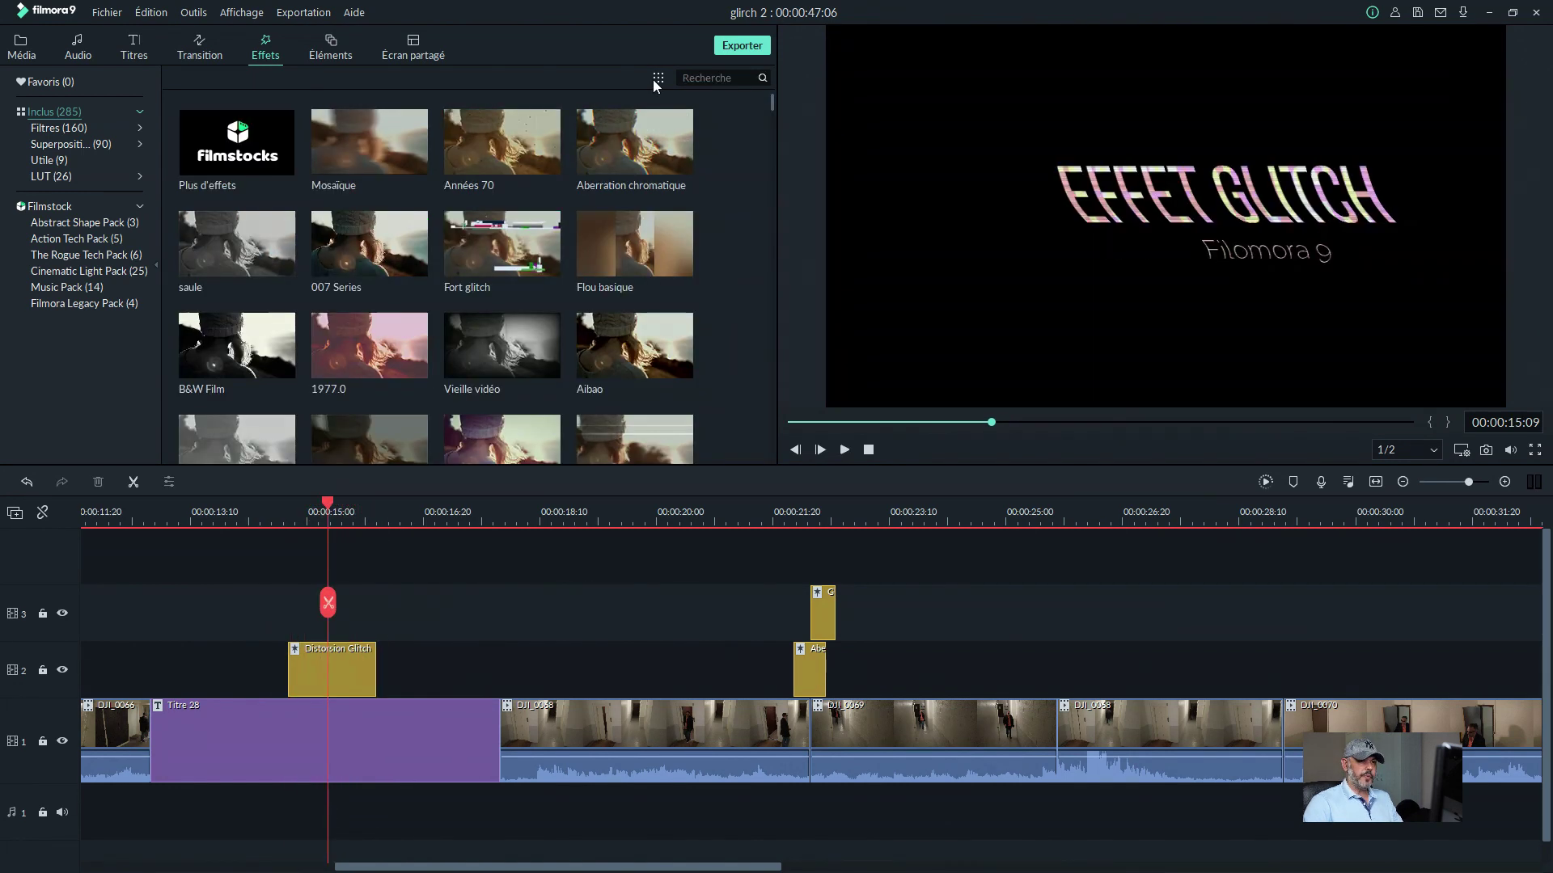
- Find Miroir with the search "mir", place it above Distorsion Glitch on video track 3, and shorten it to 00:00:00:14, starting at 00:00:15:04
{"action": "type", "text": "mir"}
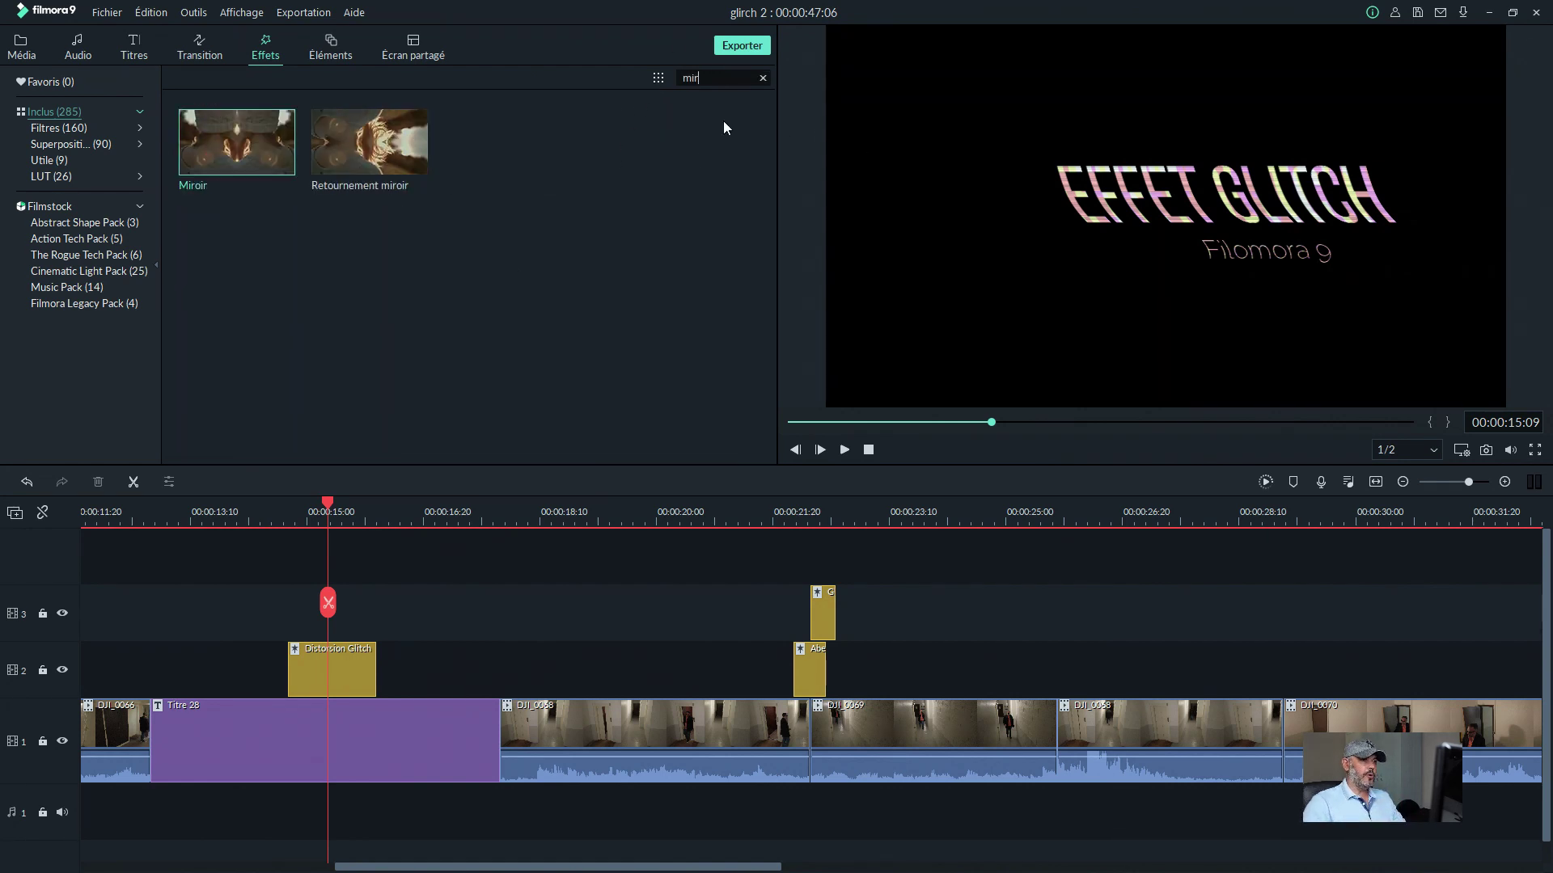
{"action": "left_click_drag", "start_coordinate": [212, 157], "coordinate": [297, 613]}
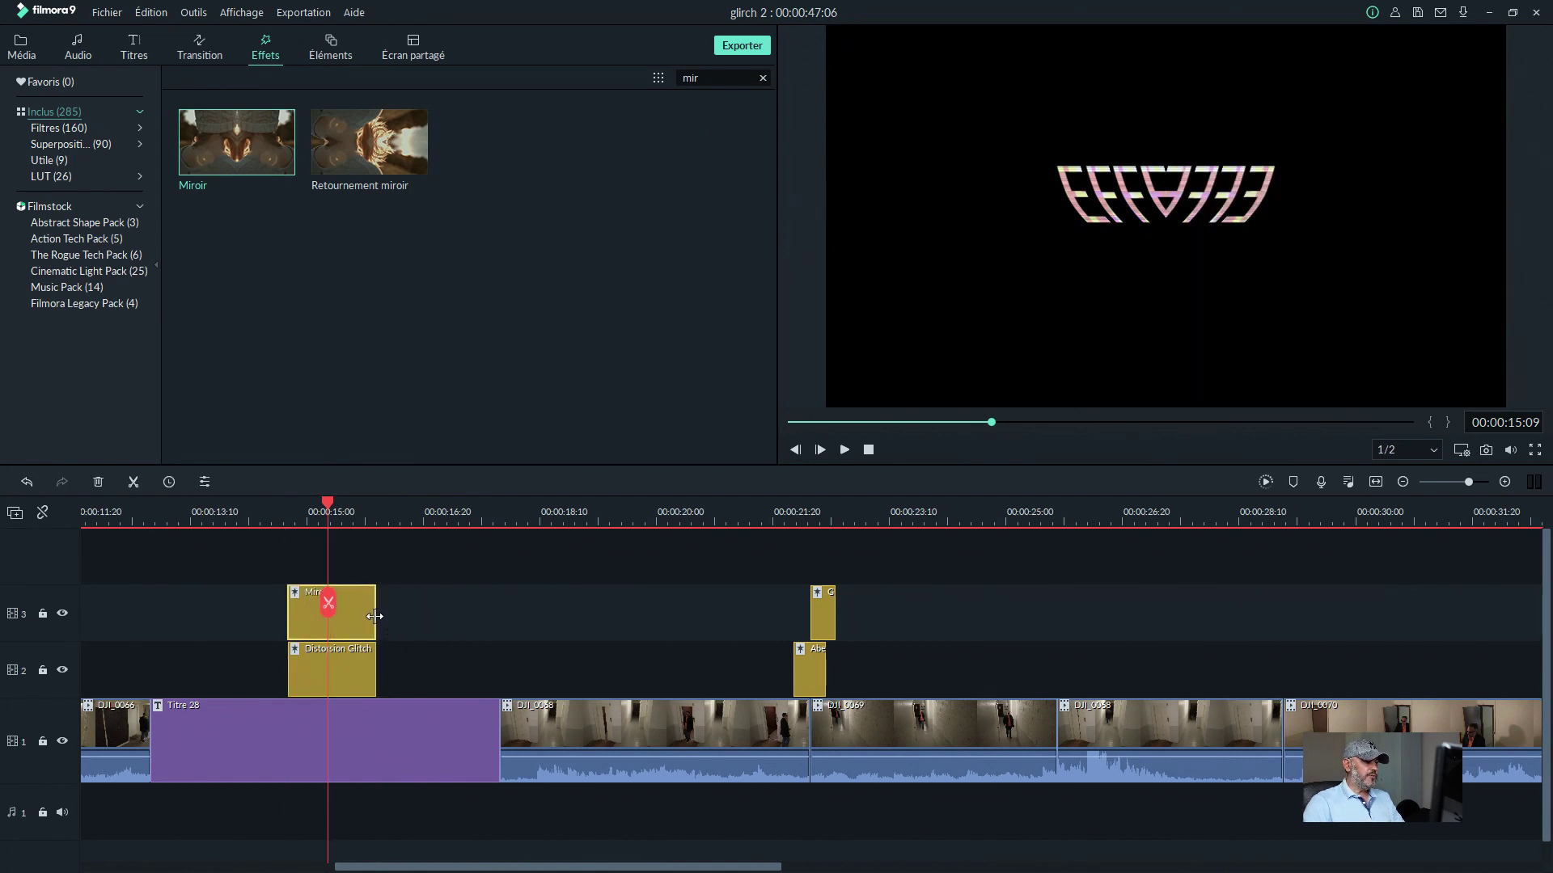
{"action": "left_click_drag", "start_coordinate": [374, 617], "coordinate": [316, 623]}
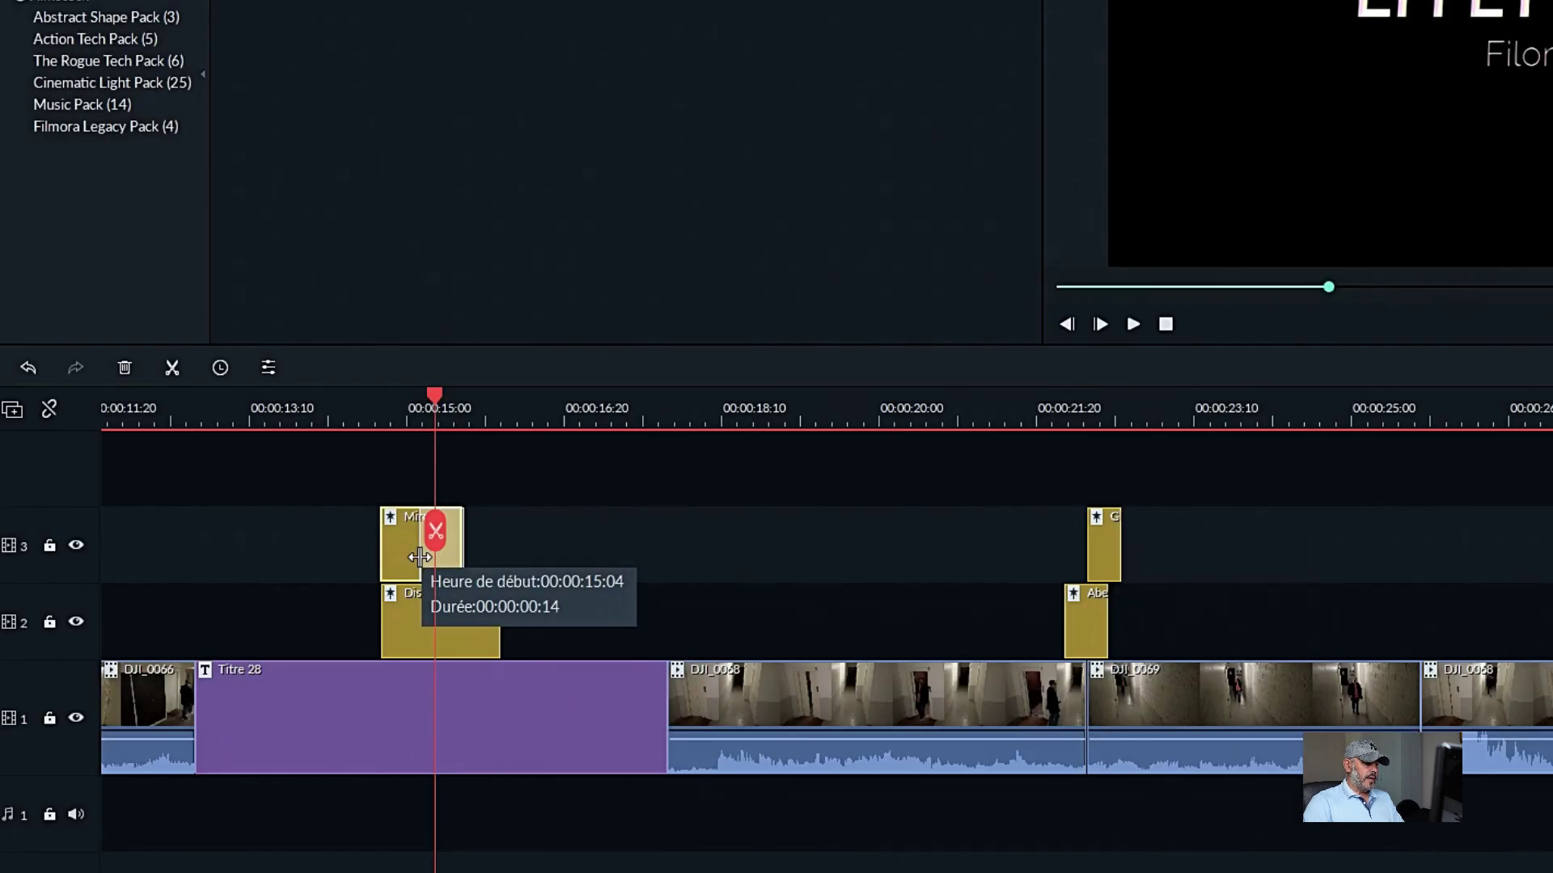
{"action": "left_click_drag", "start_coordinate": [420, 557], "coordinate": [420, 558]}
- Shorten the Distorsion Glitch effect at both ends so that it extends only slightly beyond Miroir on each side
{"action": "left_click", "coordinate": [382, 628]}
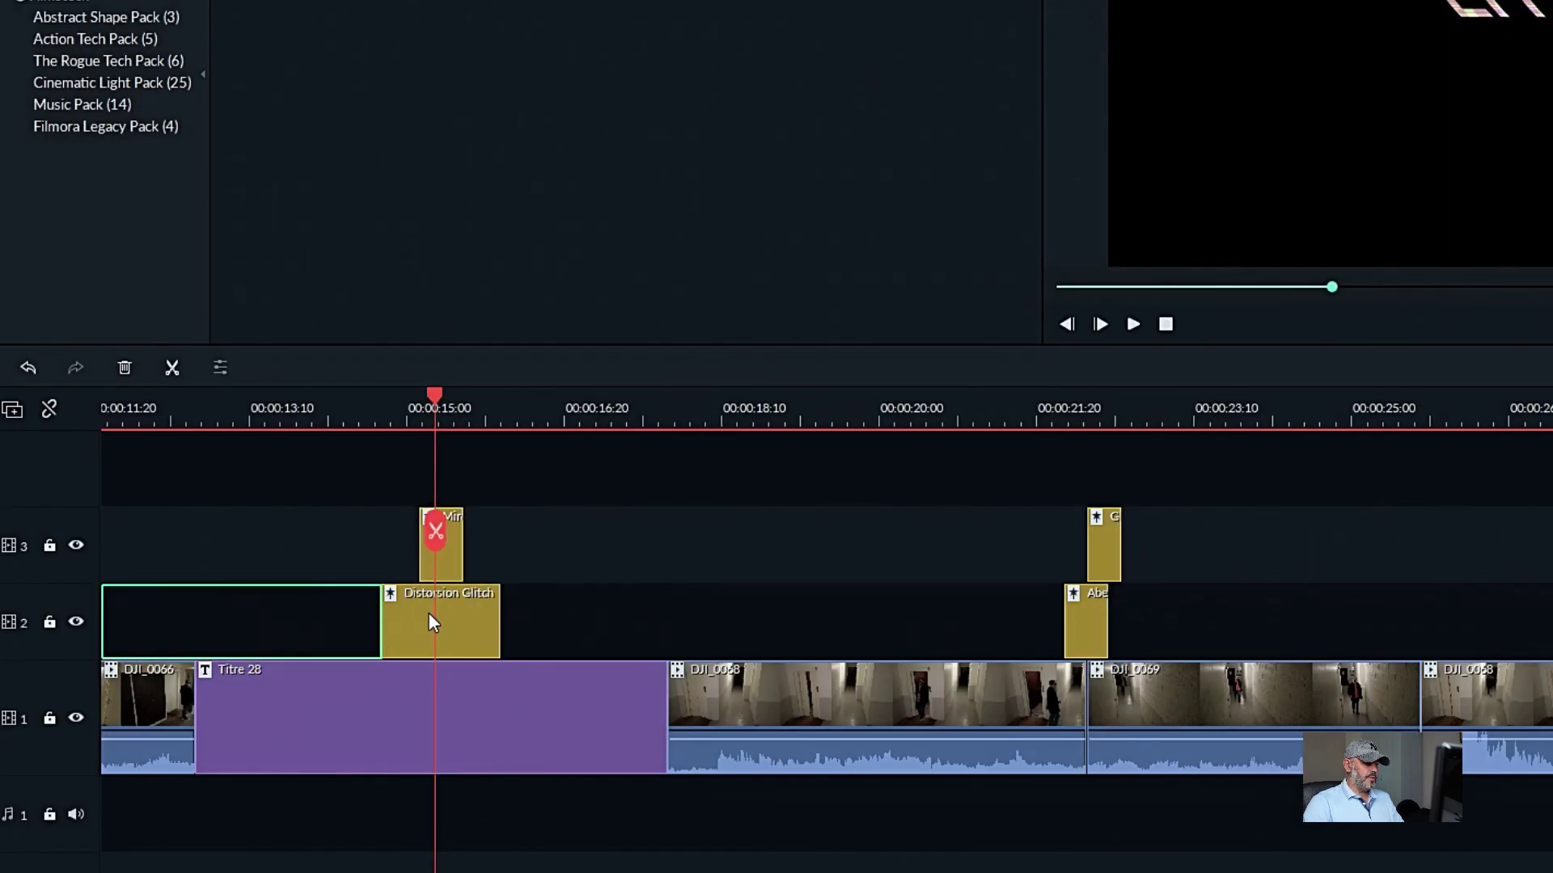
{"action": "left_click_drag", "start_coordinate": [382, 623], "coordinate": [396, 623]}
{"action": "left_click_drag", "start_coordinate": [498, 617], "coordinate": [477, 617]}
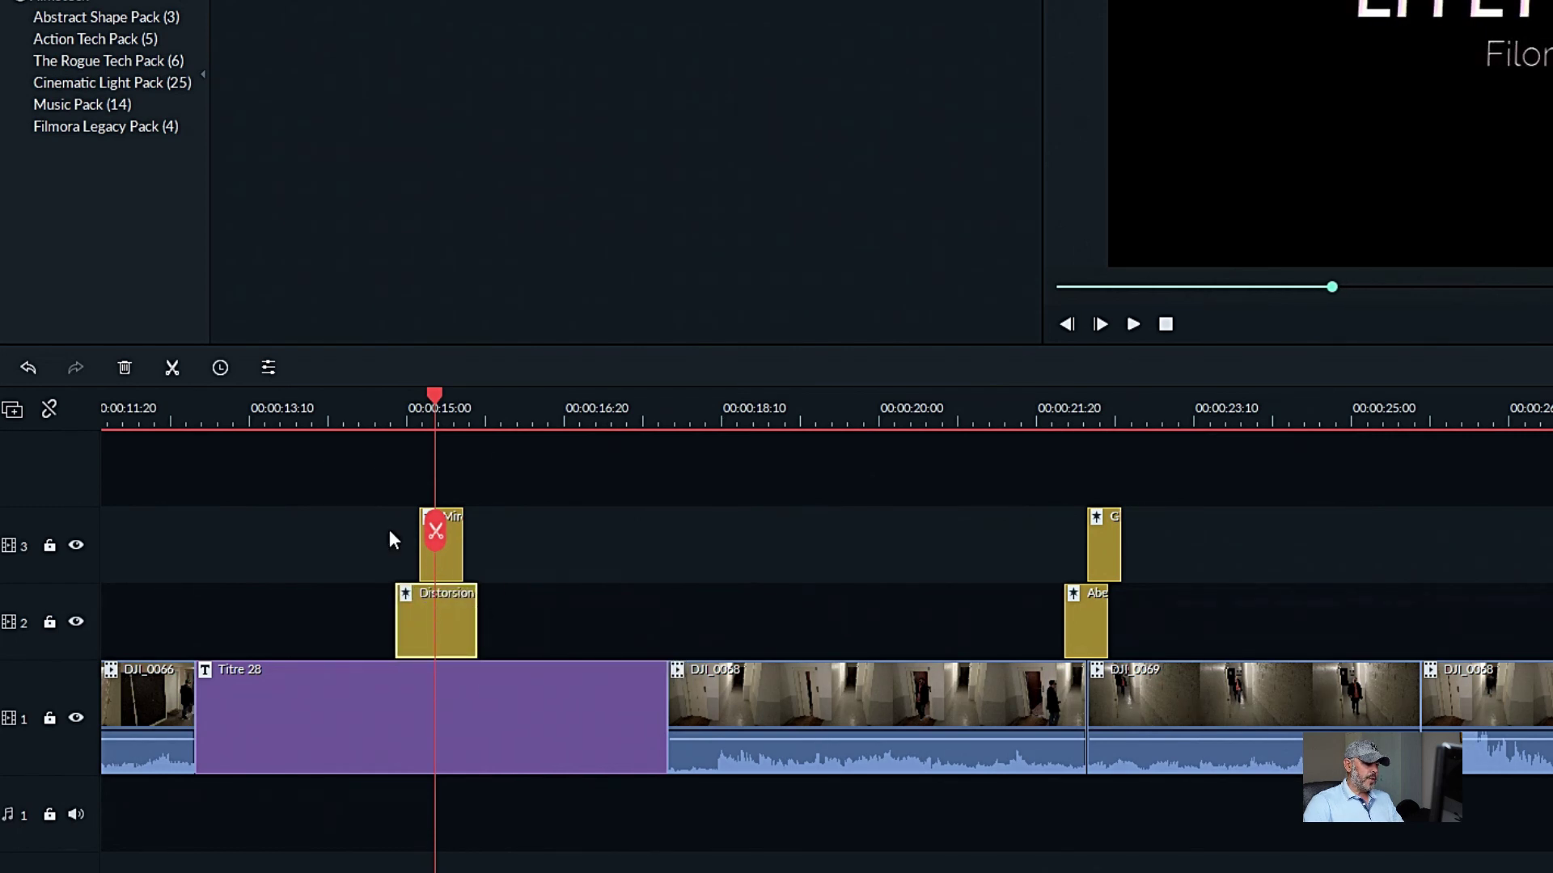
- Play the title from just before Distorsion Glitch to review it combined with Miroir
{"action": "left_click", "coordinate": [367, 408]}
{"action": "key", "text": "space"}
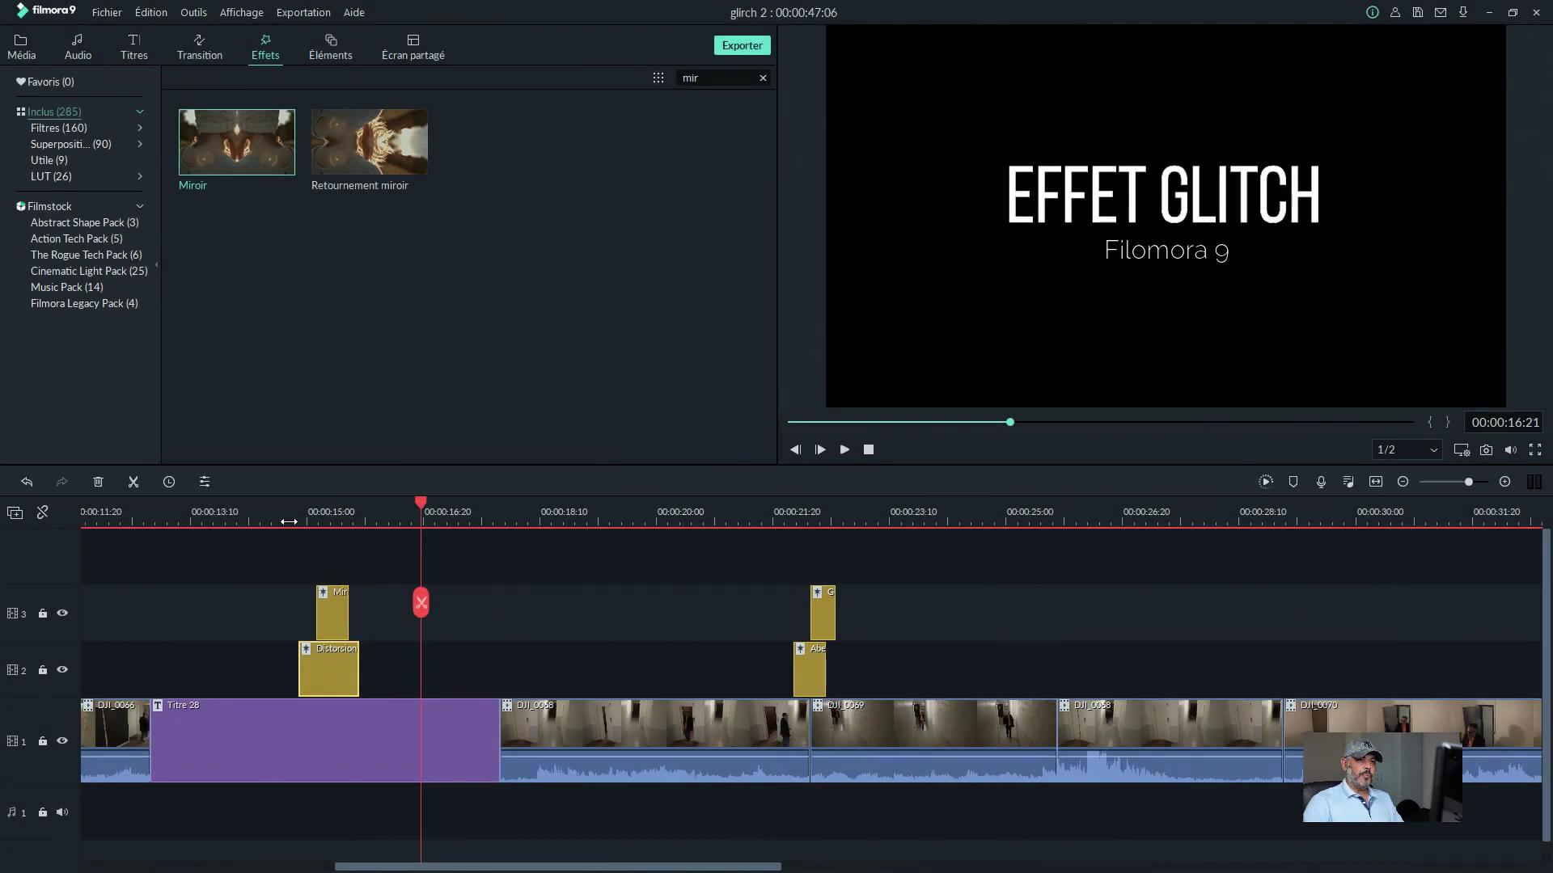
{"action": "left_click", "coordinate": [382, 421]}
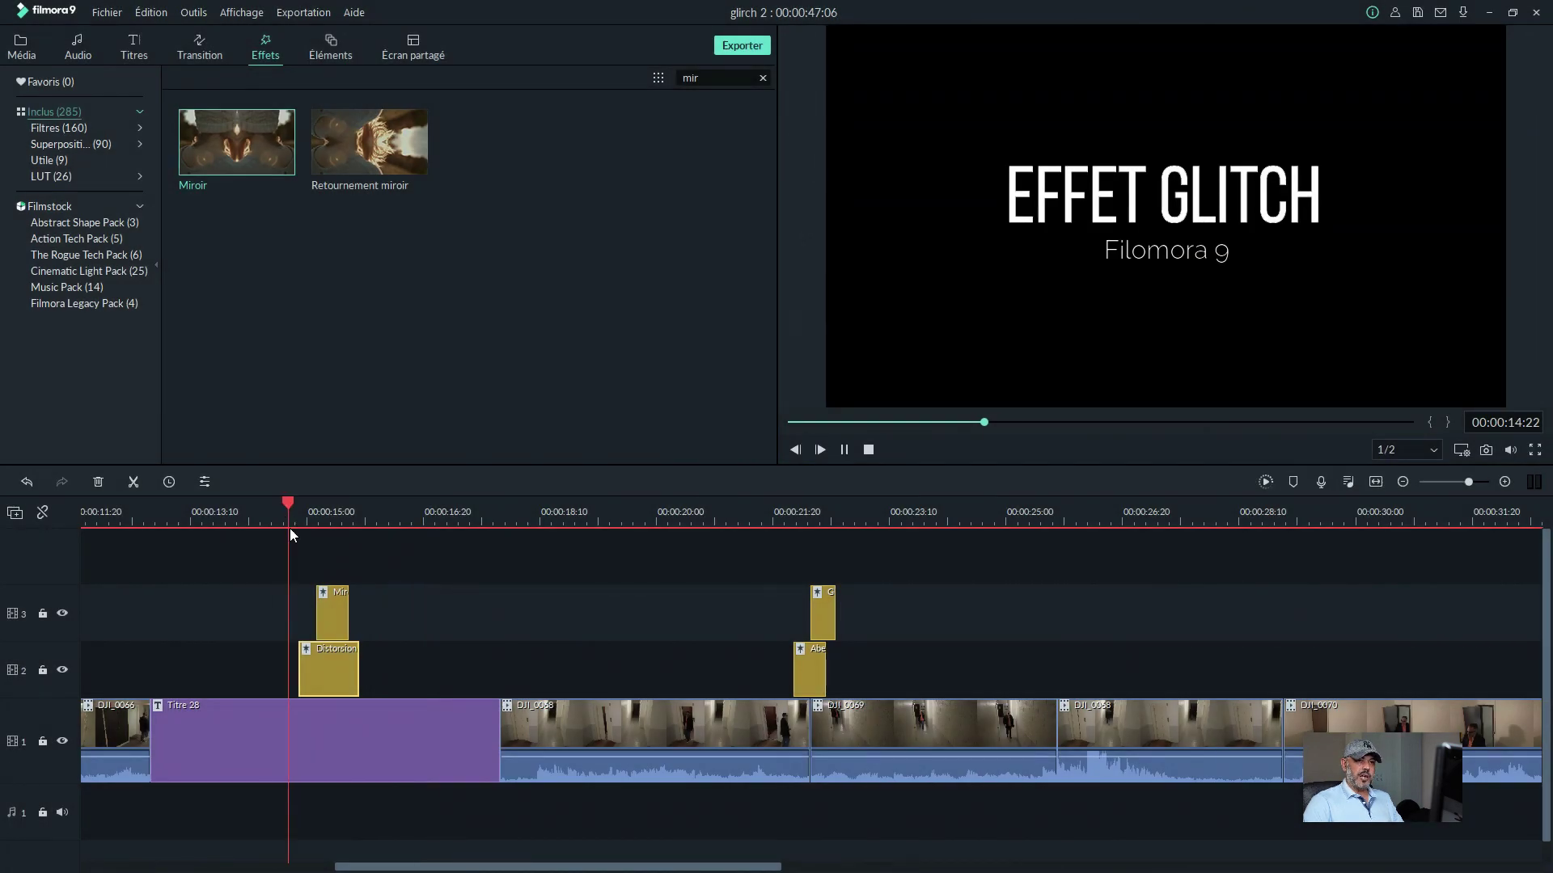
{"action": "key", "text": "space"}
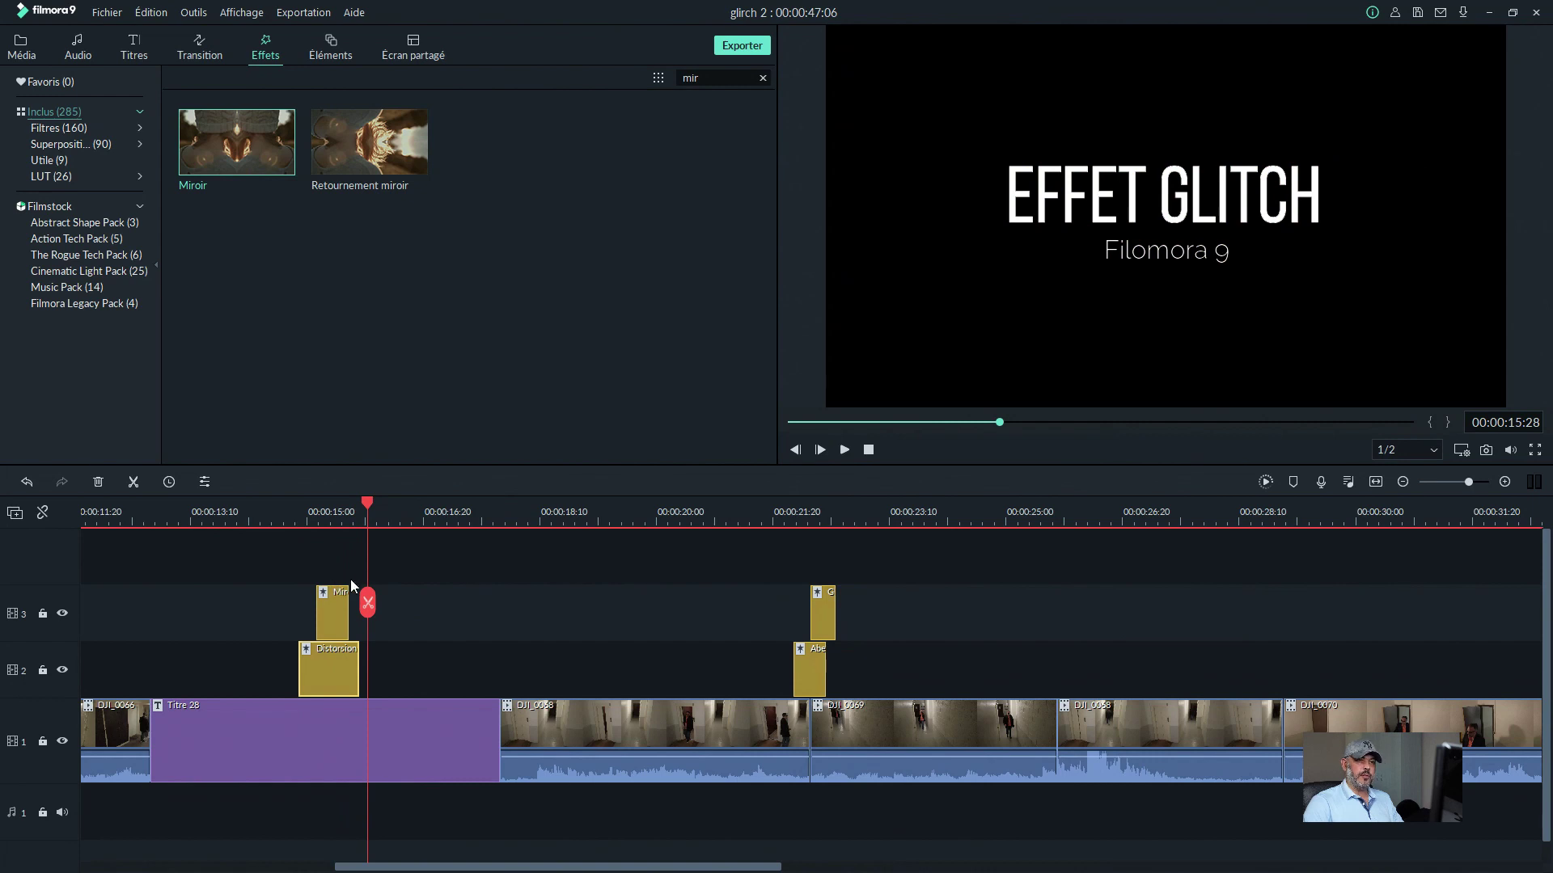
- Place Aberration chromatique, found with the search "ab", above Miroir on video track 4, trimmed to the extent of Distorsion Glitch, and review the title
{"action": "left_click", "coordinate": [710, 78]}
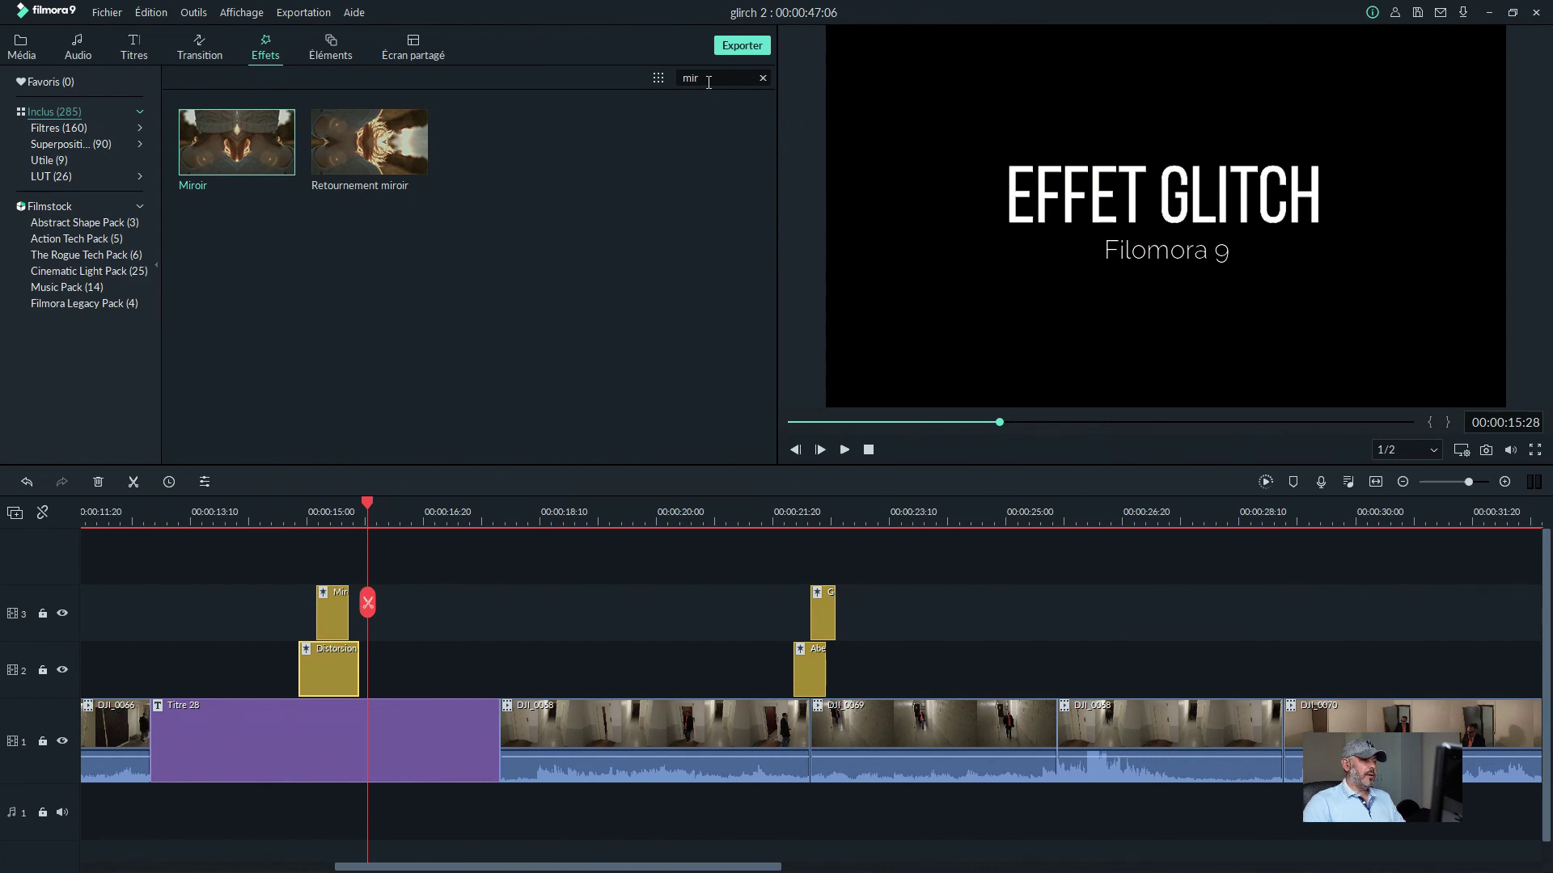
{"action": "key", "text": "BackSpace"}
{"action": "key", "text": "BackSpace"}
{"action": "key", "text": "BackSpace"}
{"action": "type", "text": "ab"}
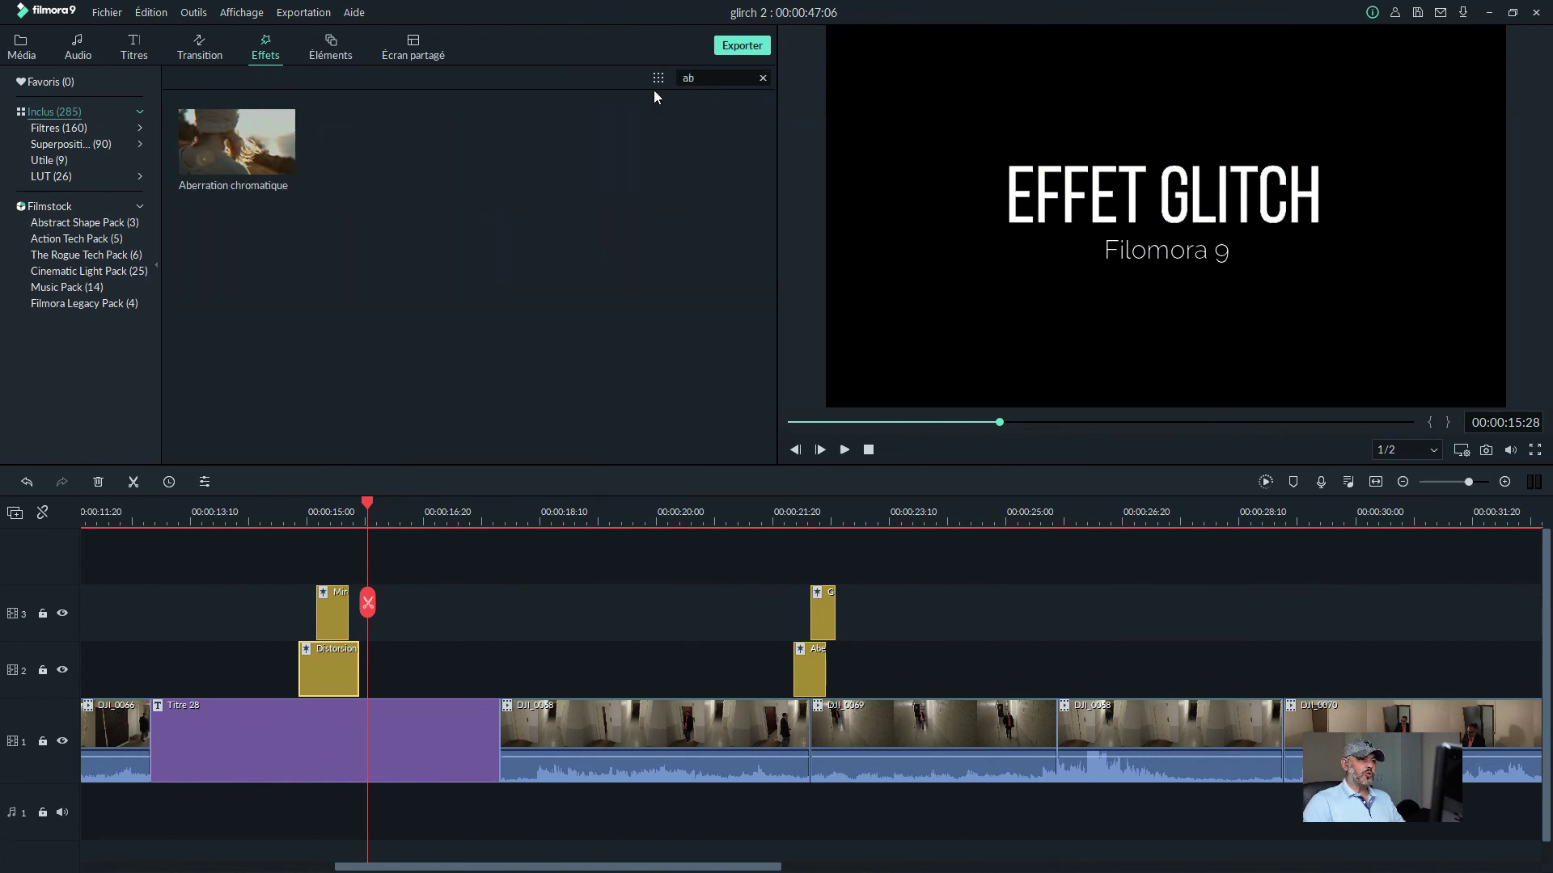
{"action": "left_click_drag", "start_coordinate": [221, 152], "coordinate": [303, 568]}
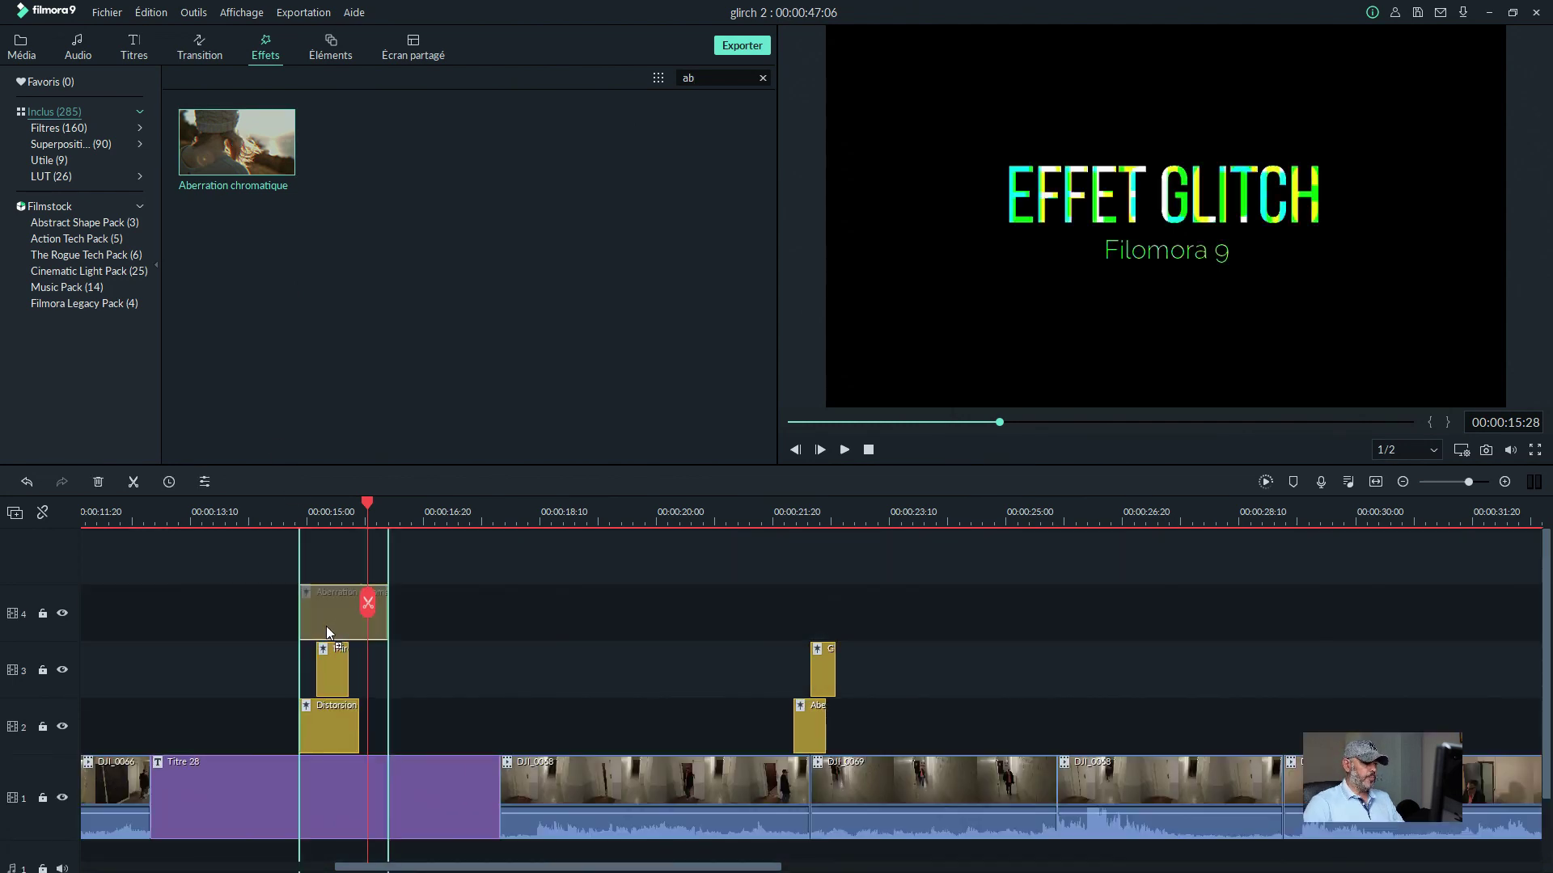
{"action": "mouse_move", "coordinate": [326, 626]}
{"action": "left_mouse_down"}
{"action": "mouse_move", "coordinate": [279, 616]}
{"action": "mouse_move", "coordinate": [363, 621]}
{"action": "mouse_move", "coordinate": [299, 620]}
{"action": "left_mouse_up"}
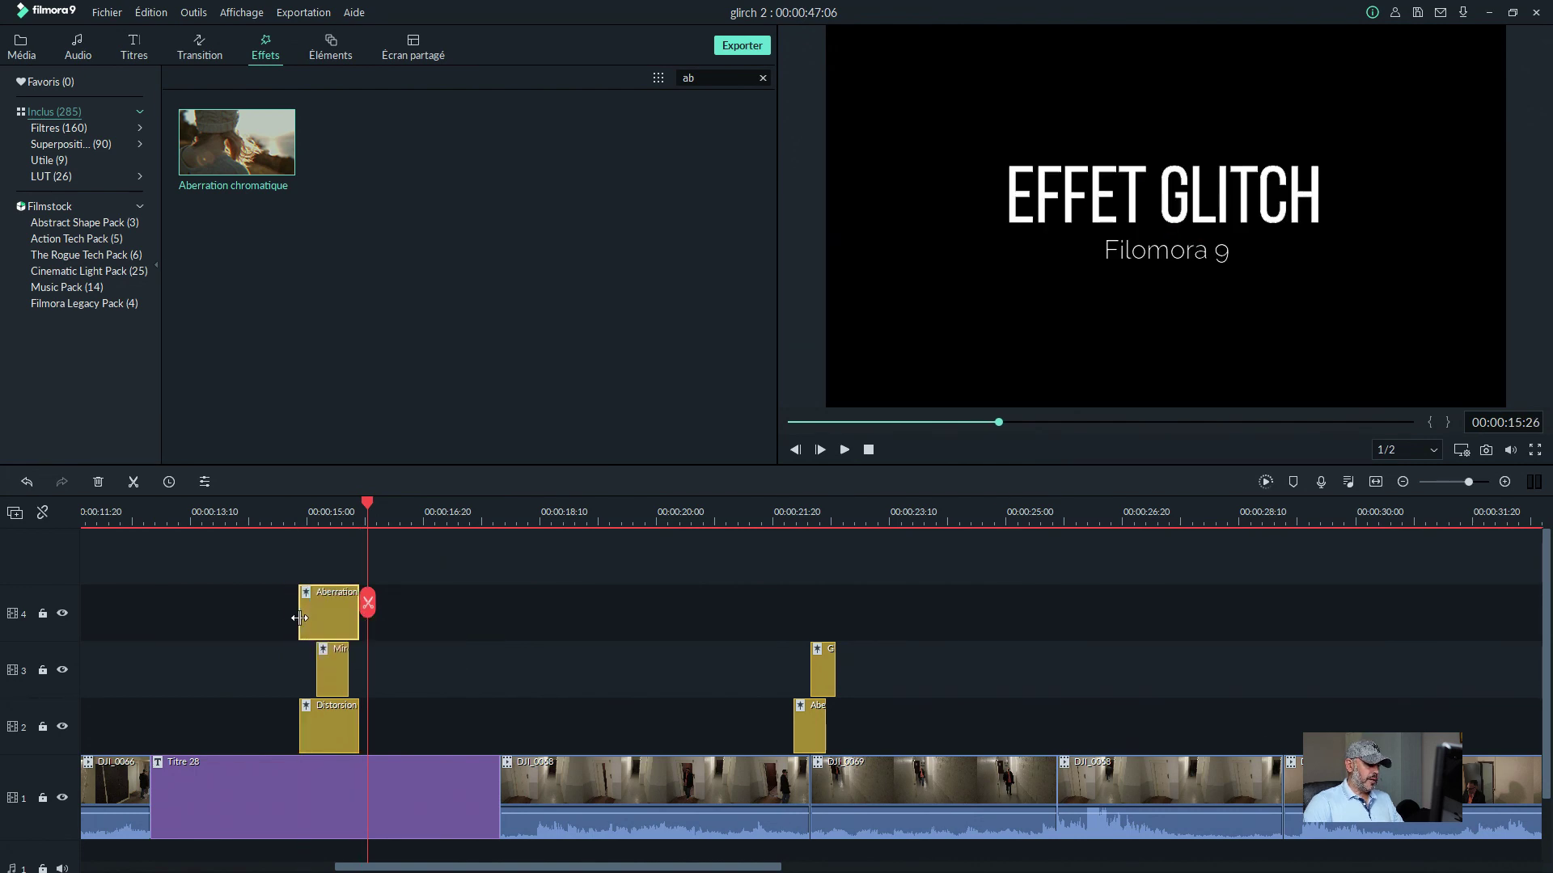
{"action": "left_click", "coordinate": [291, 515]}
{"action": "key", "text": "space"}
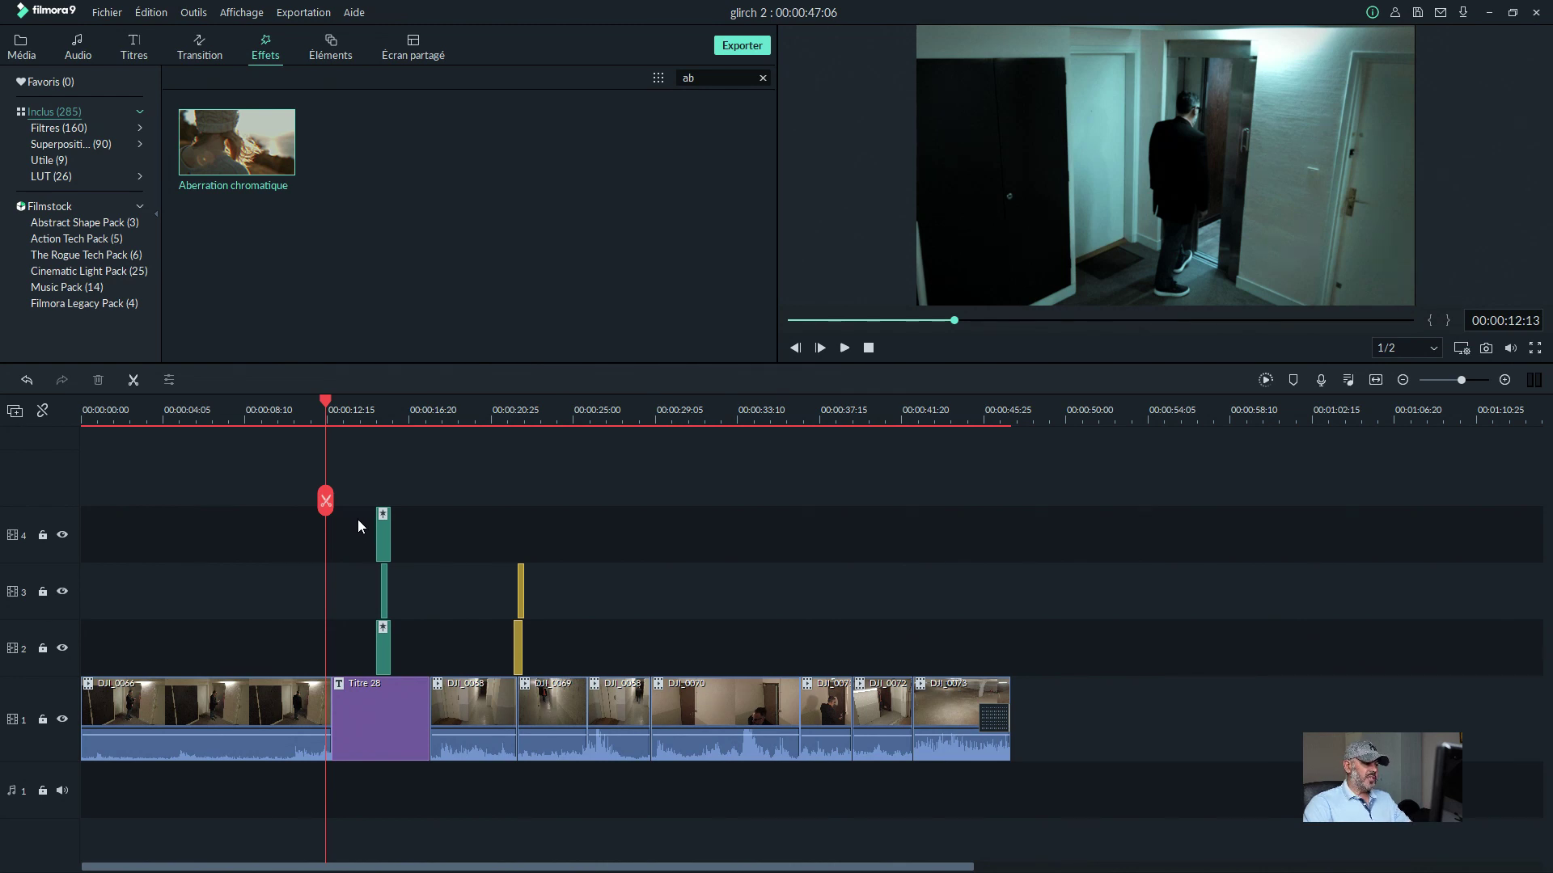
- Group the three stacked effects above Titre 28 and shift the group slightly along the timeline
{"action": "left_click_drag", "start_coordinate": [357, 519], "coordinate": [417, 653]}
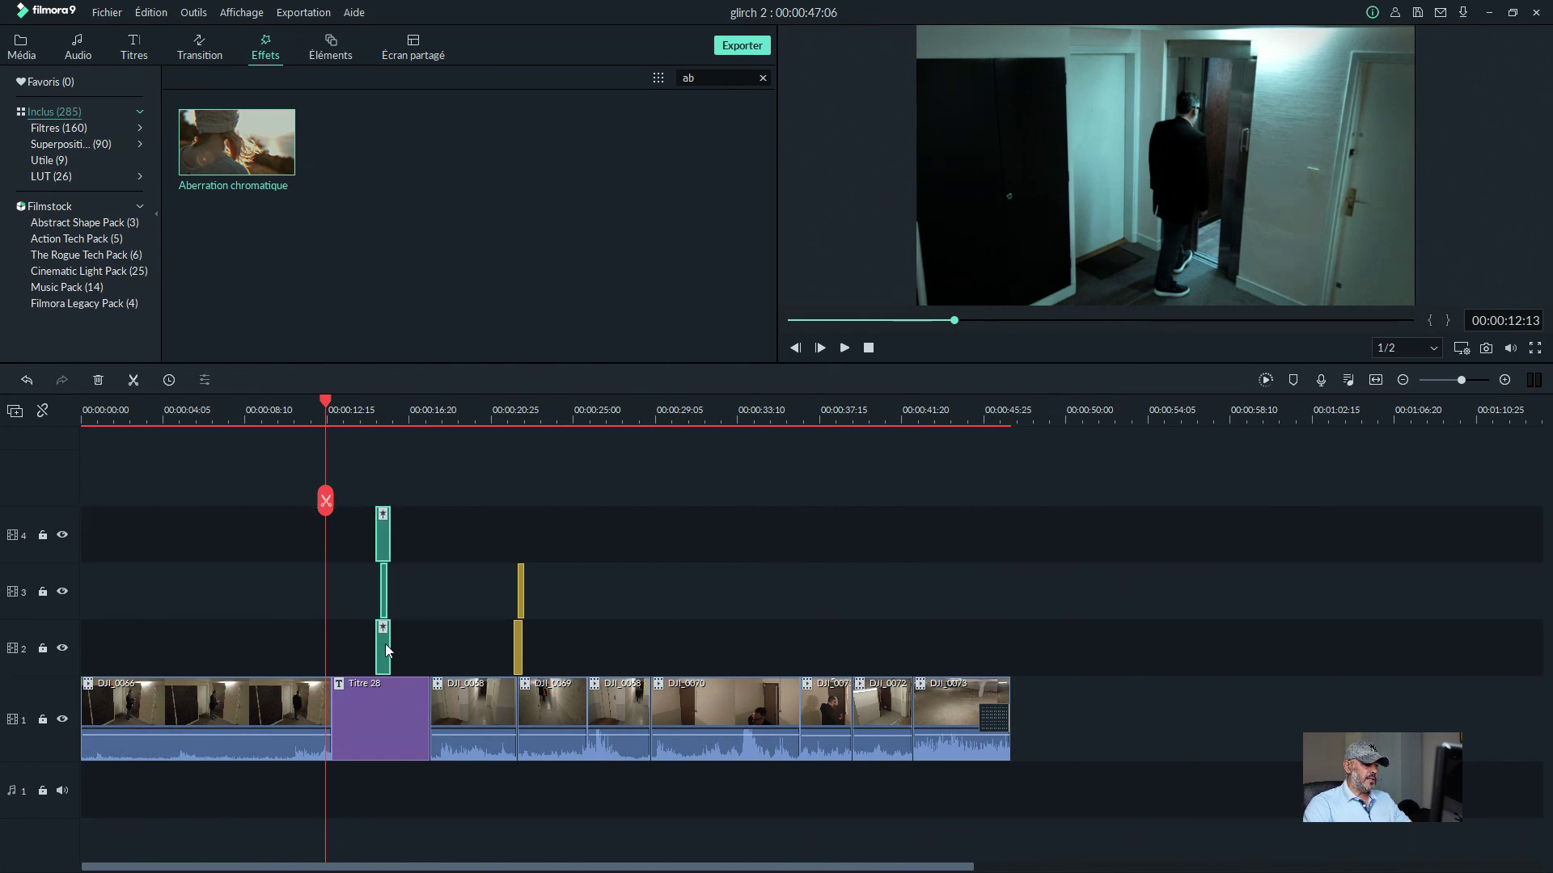
{"action": "right_click", "coordinate": [385, 643]}
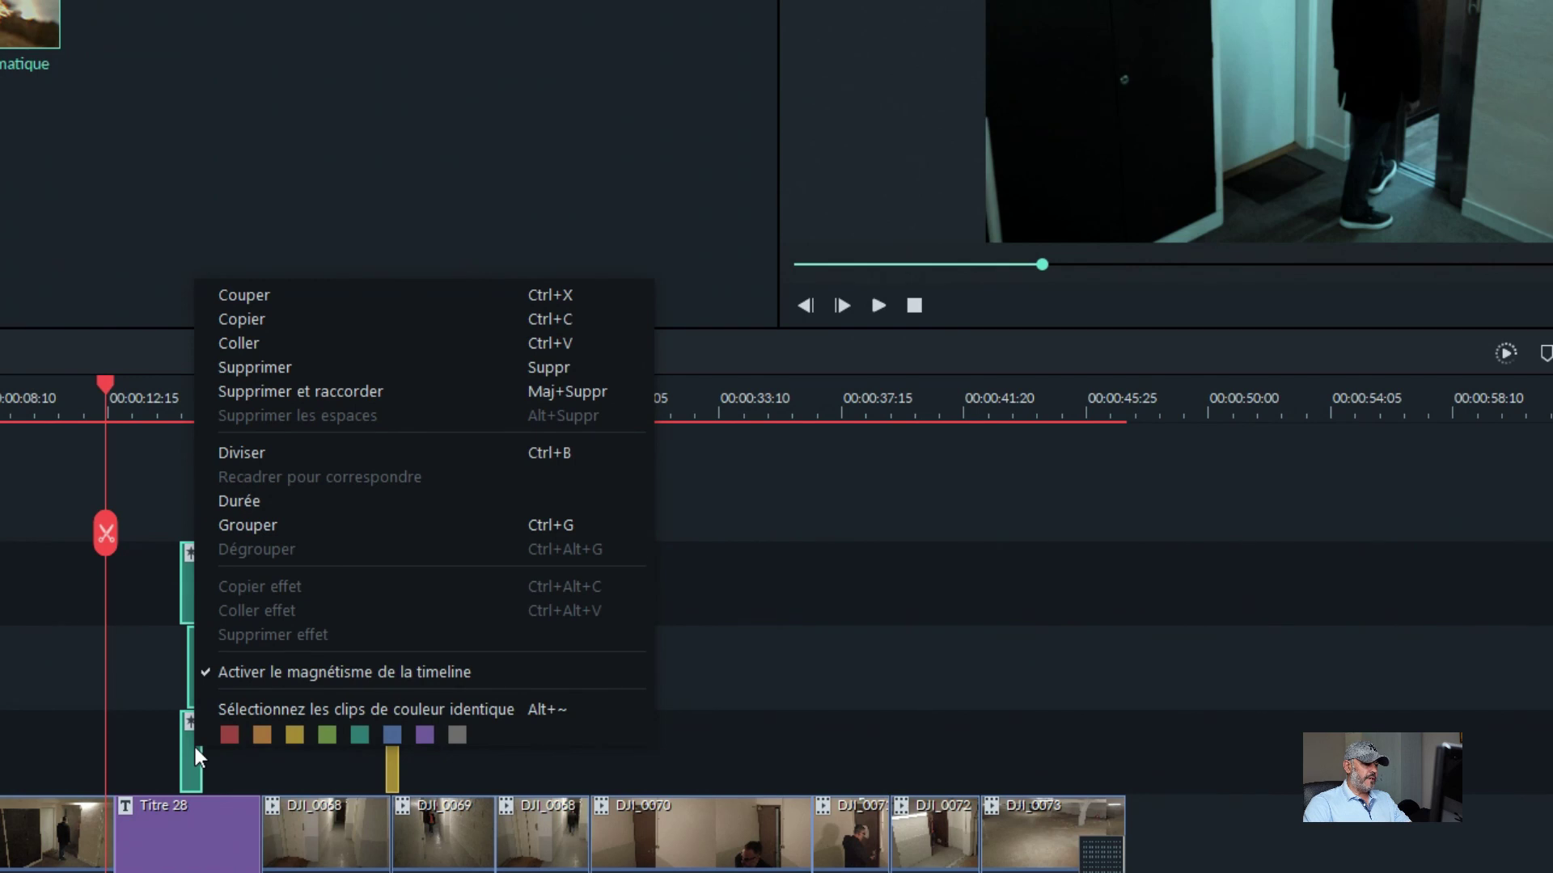
{"action": "left_click", "coordinate": [234, 524]}
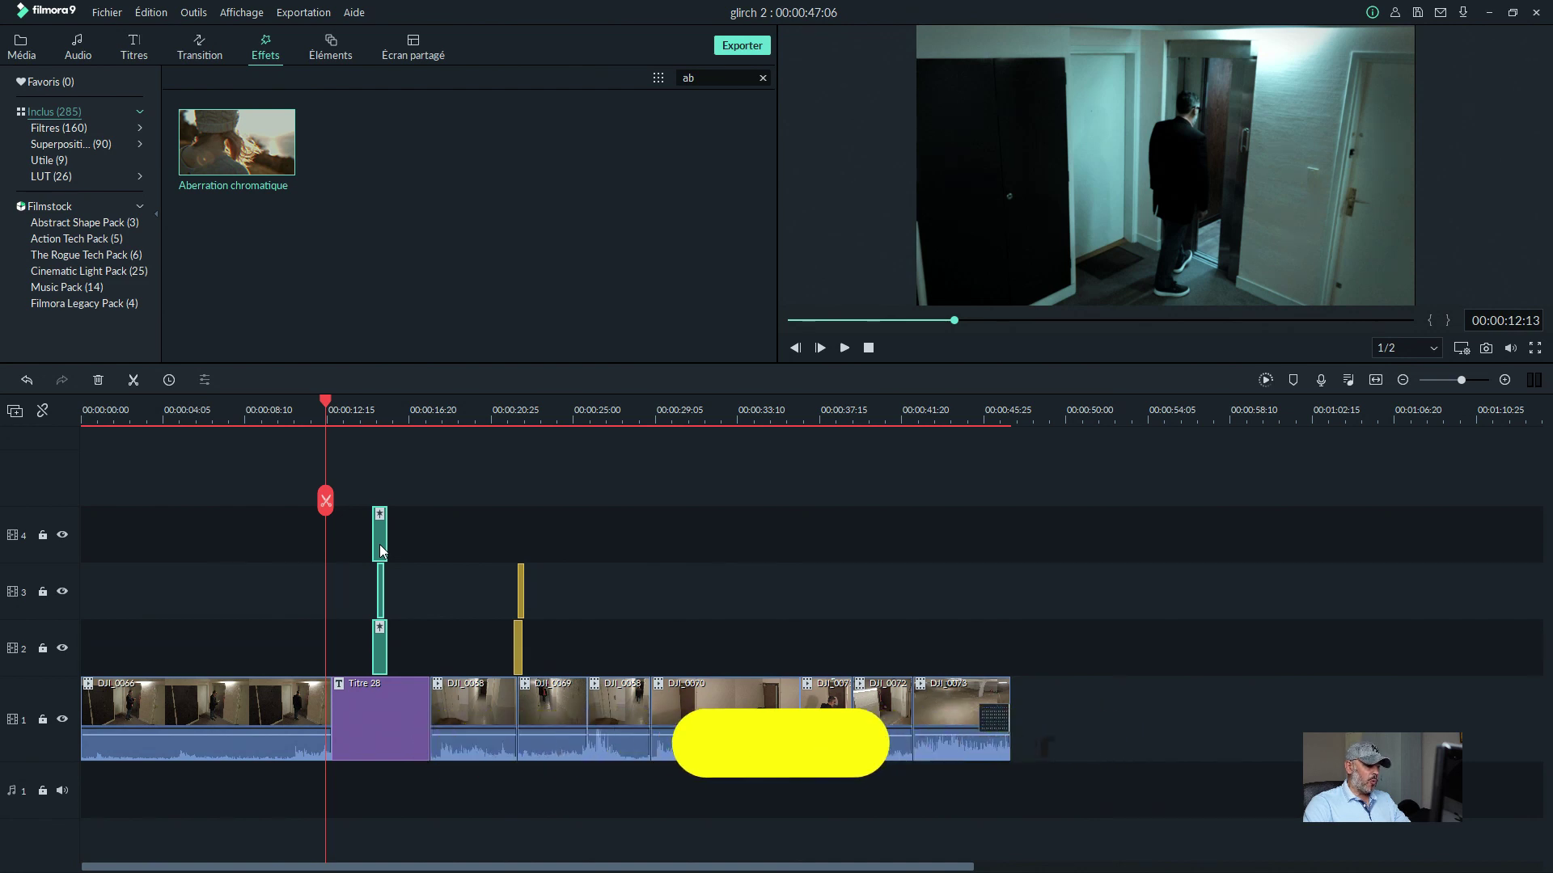
{"action": "mouse_move", "coordinate": [379, 545]}
{"action": "left_mouse_down"}
{"action": "mouse_move", "coordinate": [250, 545]}
{"action": "mouse_move", "coordinate": [381, 555]}
{"action": "left_mouse_up"}
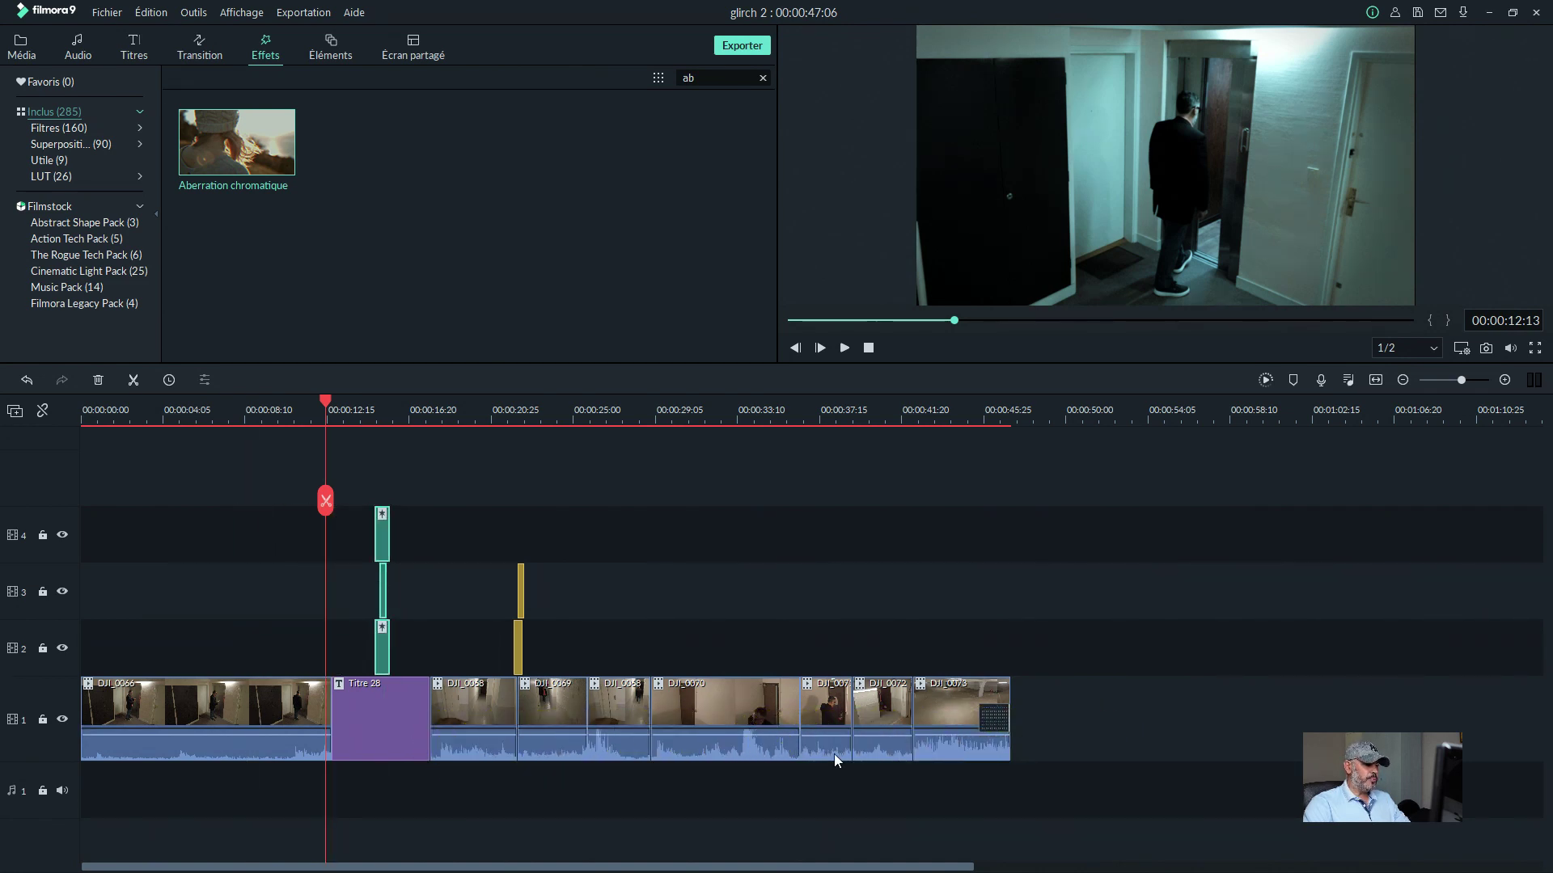
- Copy the grouped title effects and paste them at 00:00:28:18 over the cut before clip DJI_0070
{"action": "right_click", "coordinate": [381, 542]}
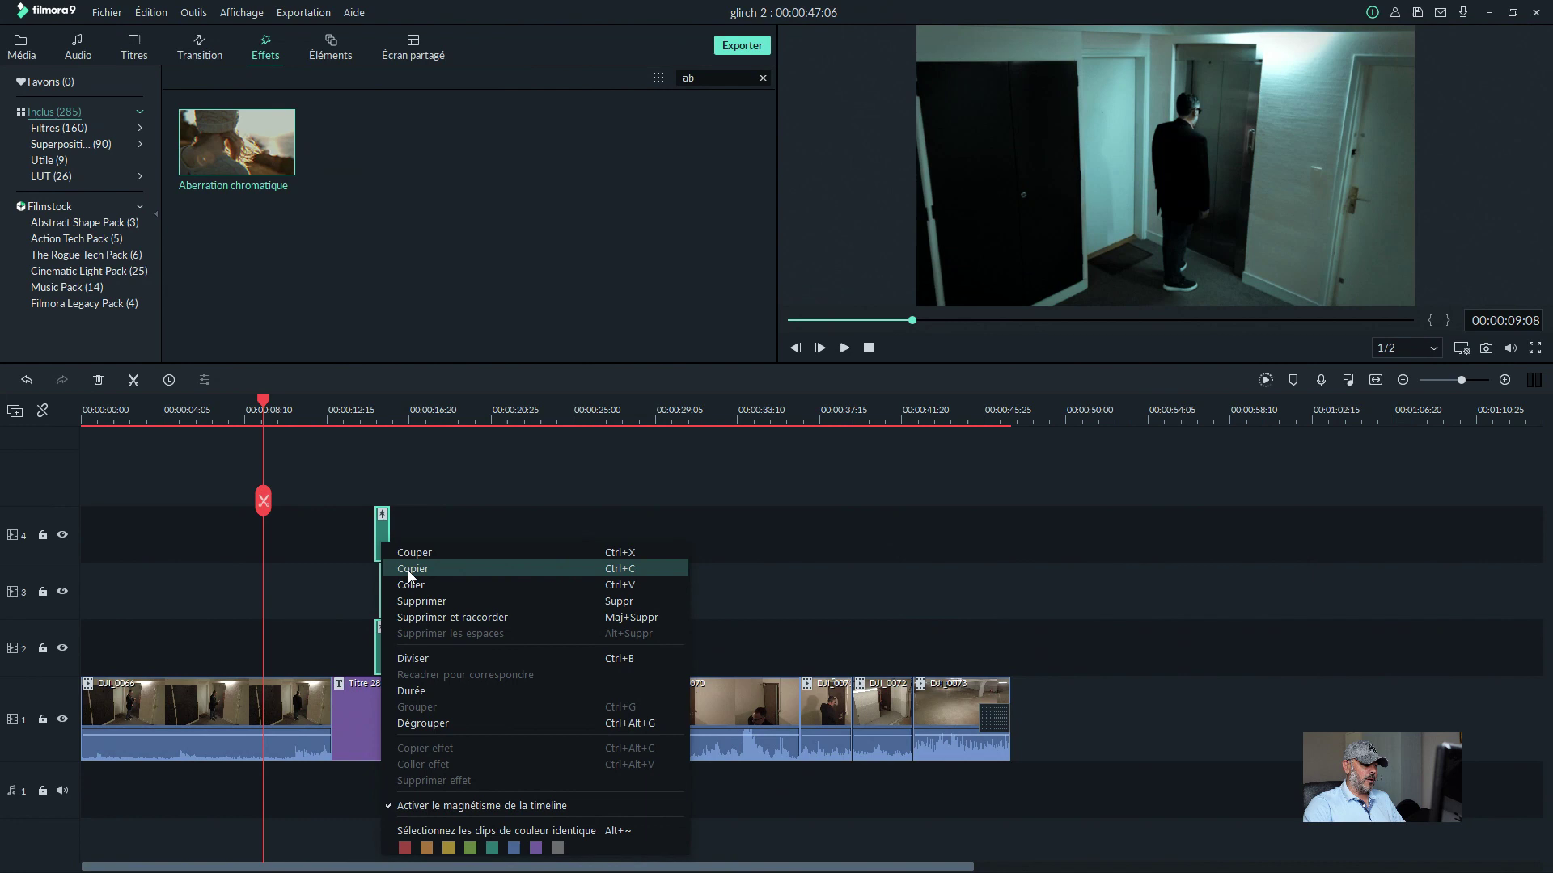
{"action": "left_click", "coordinate": [383, 531]}
{"action": "right_click", "coordinate": [383, 546]}
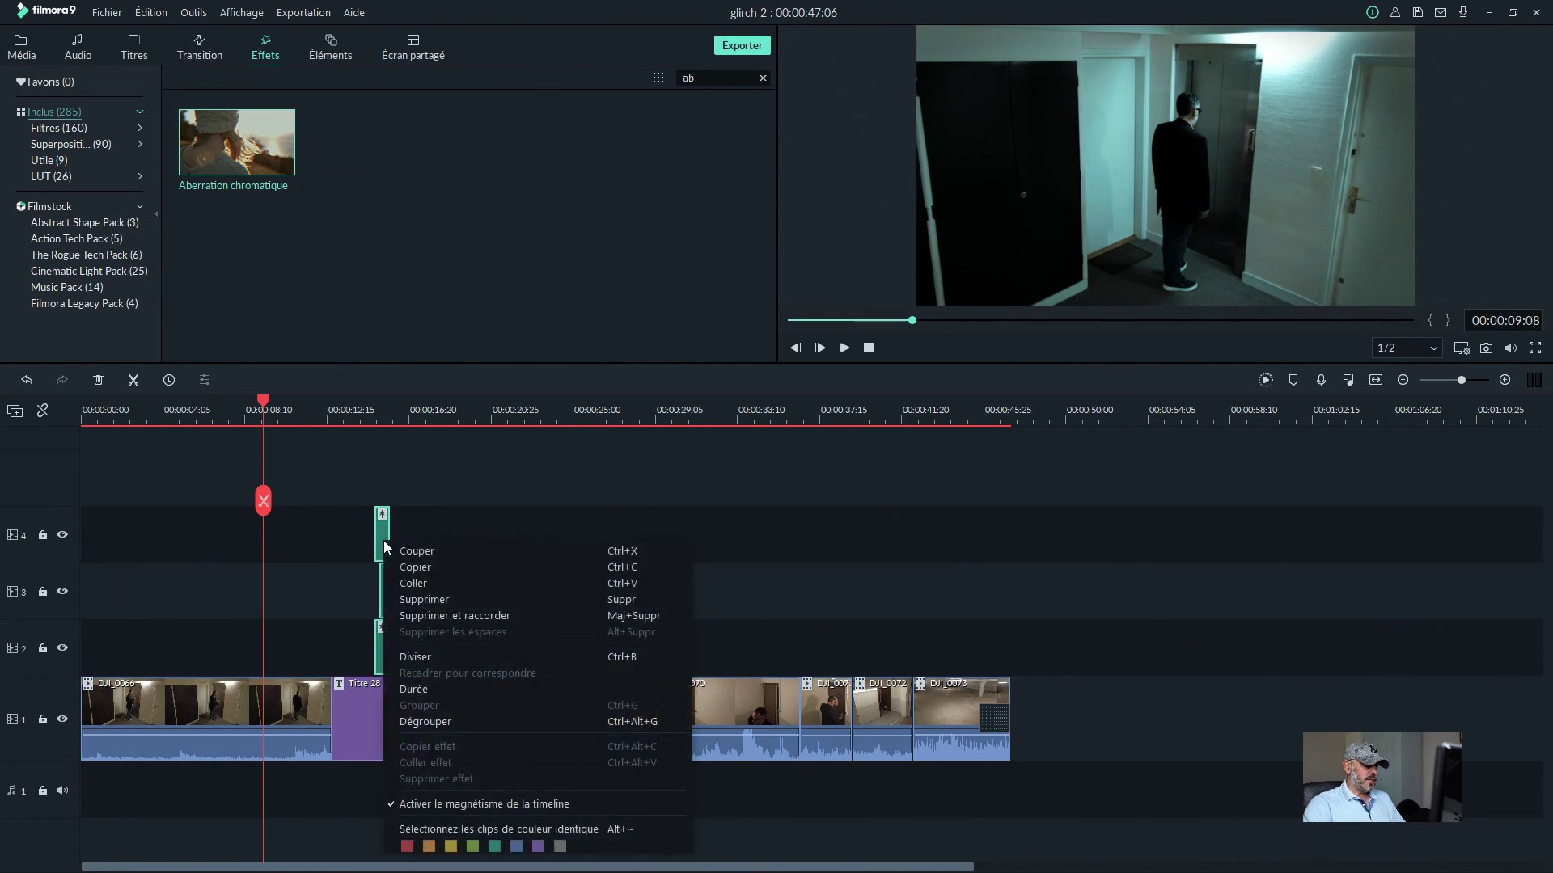
{"action": "left_click", "coordinate": [416, 565]}
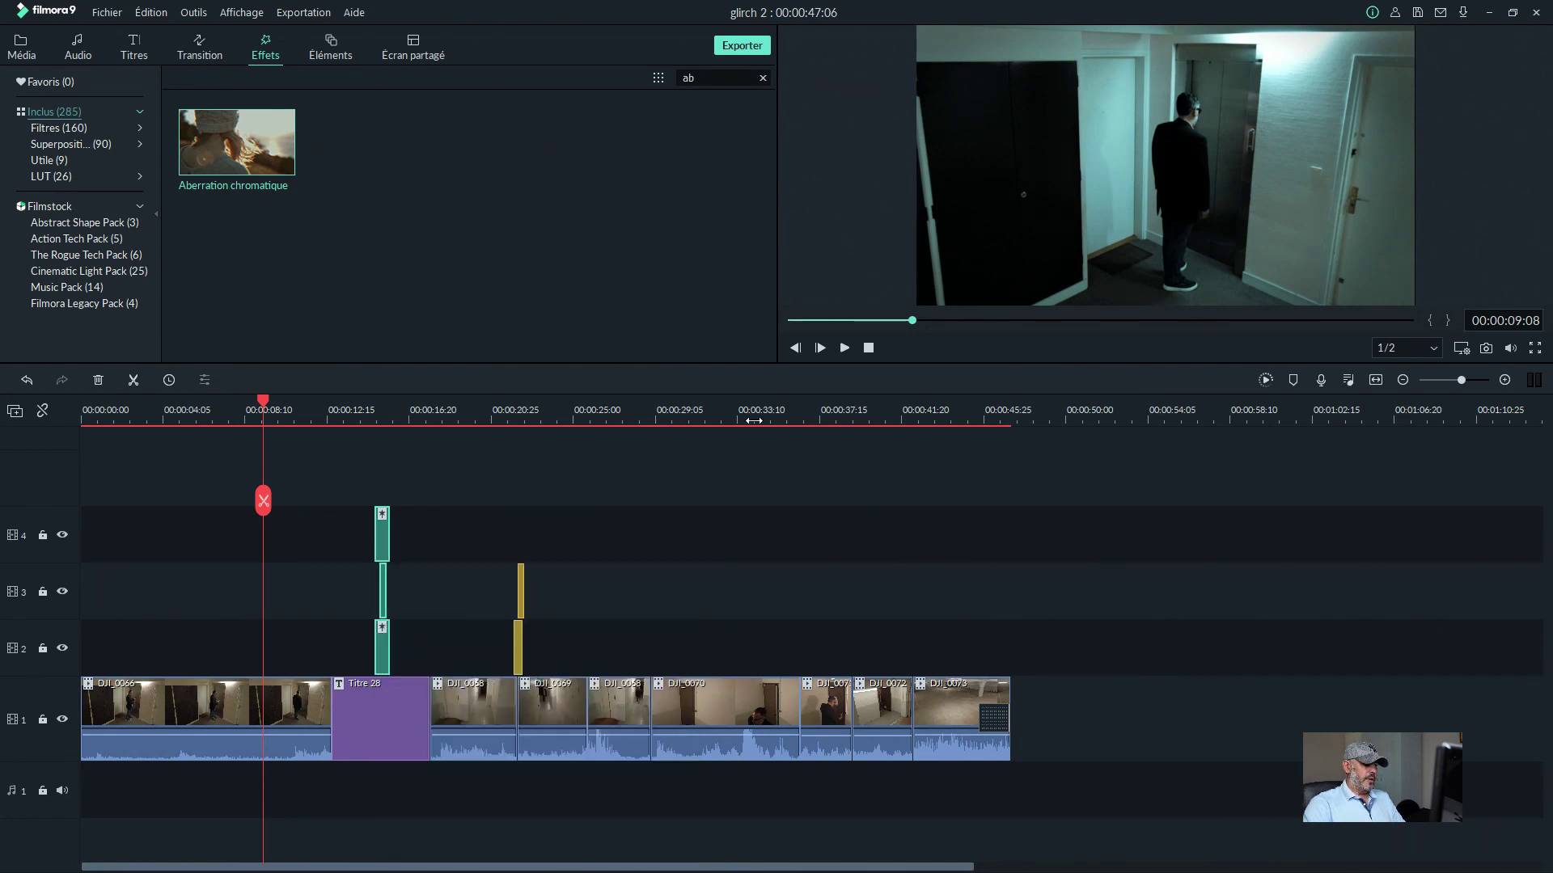
{"action": "left_click", "coordinate": [687, 410]}
{"action": "left_click", "coordinate": [645, 410]}
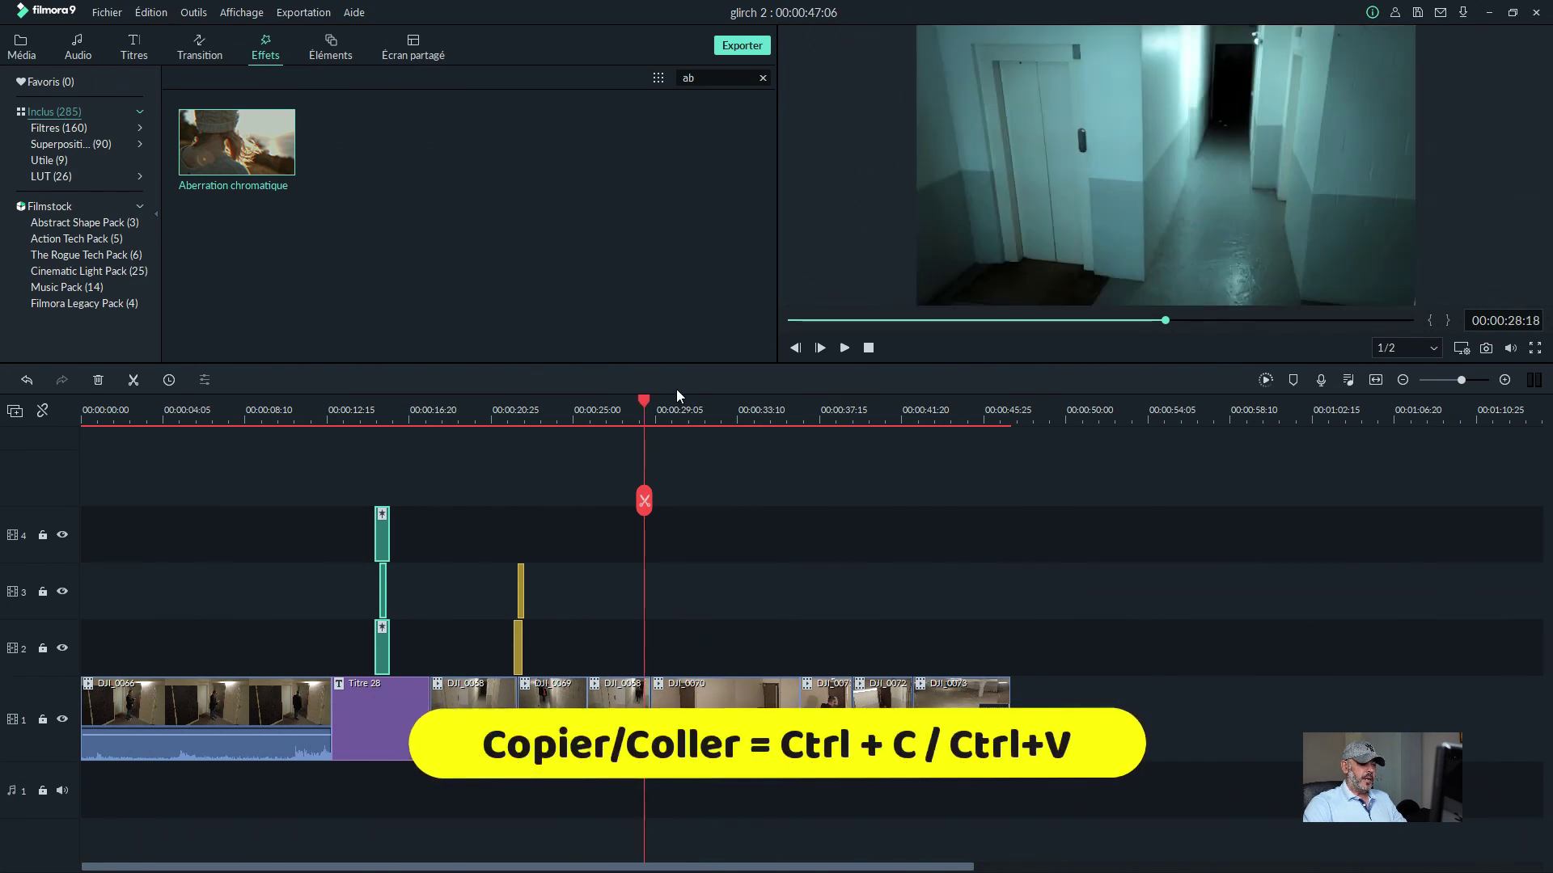
{"action": "right_click", "coordinate": [654, 606]}
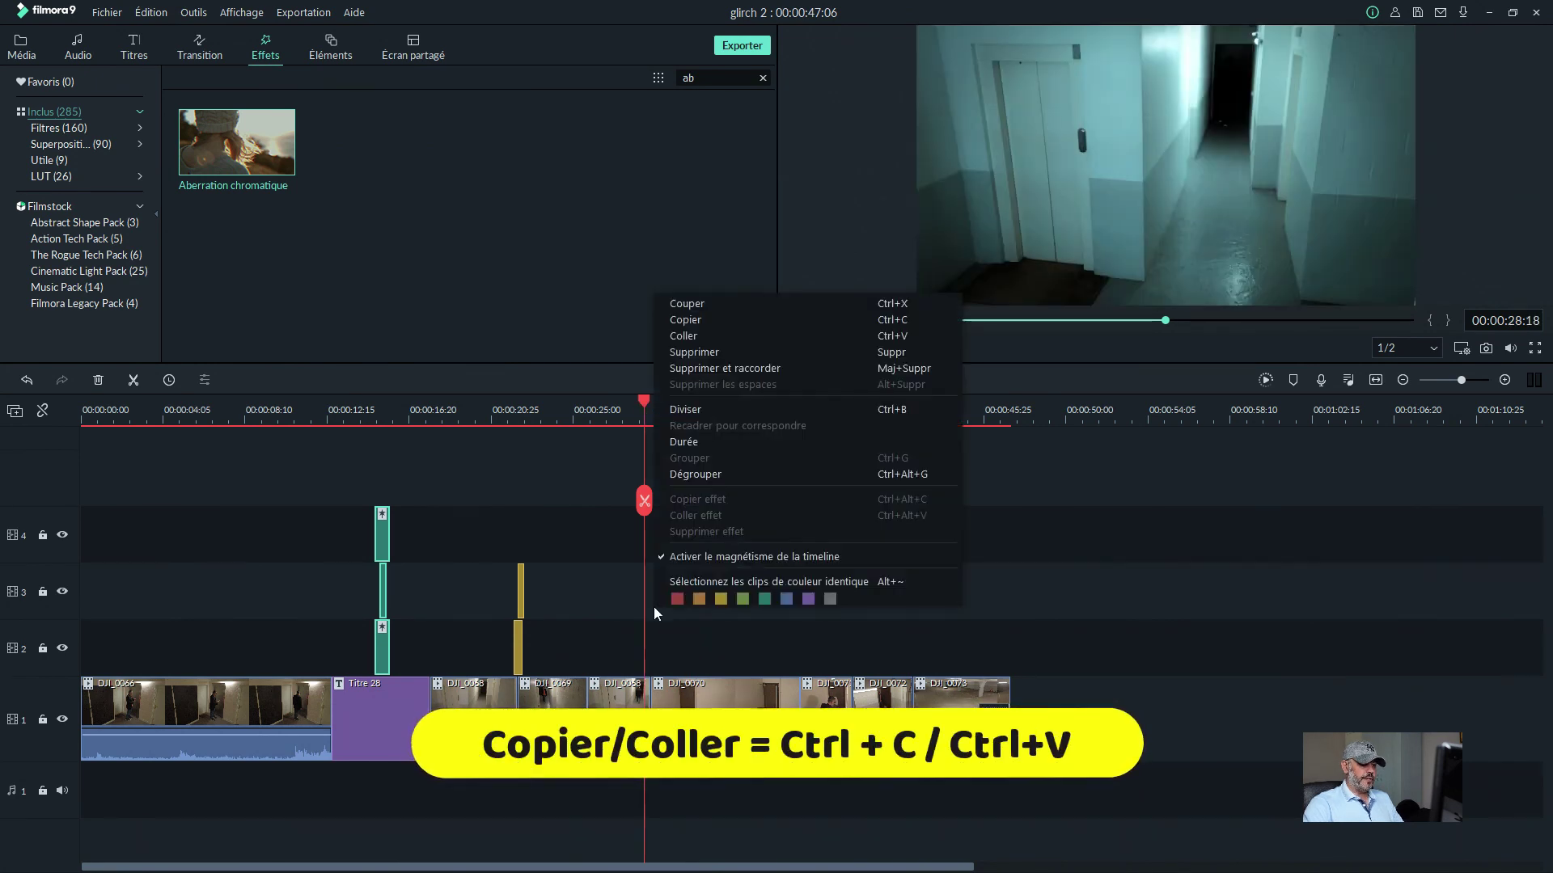
{"action": "left_click", "coordinate": [694, 336]}
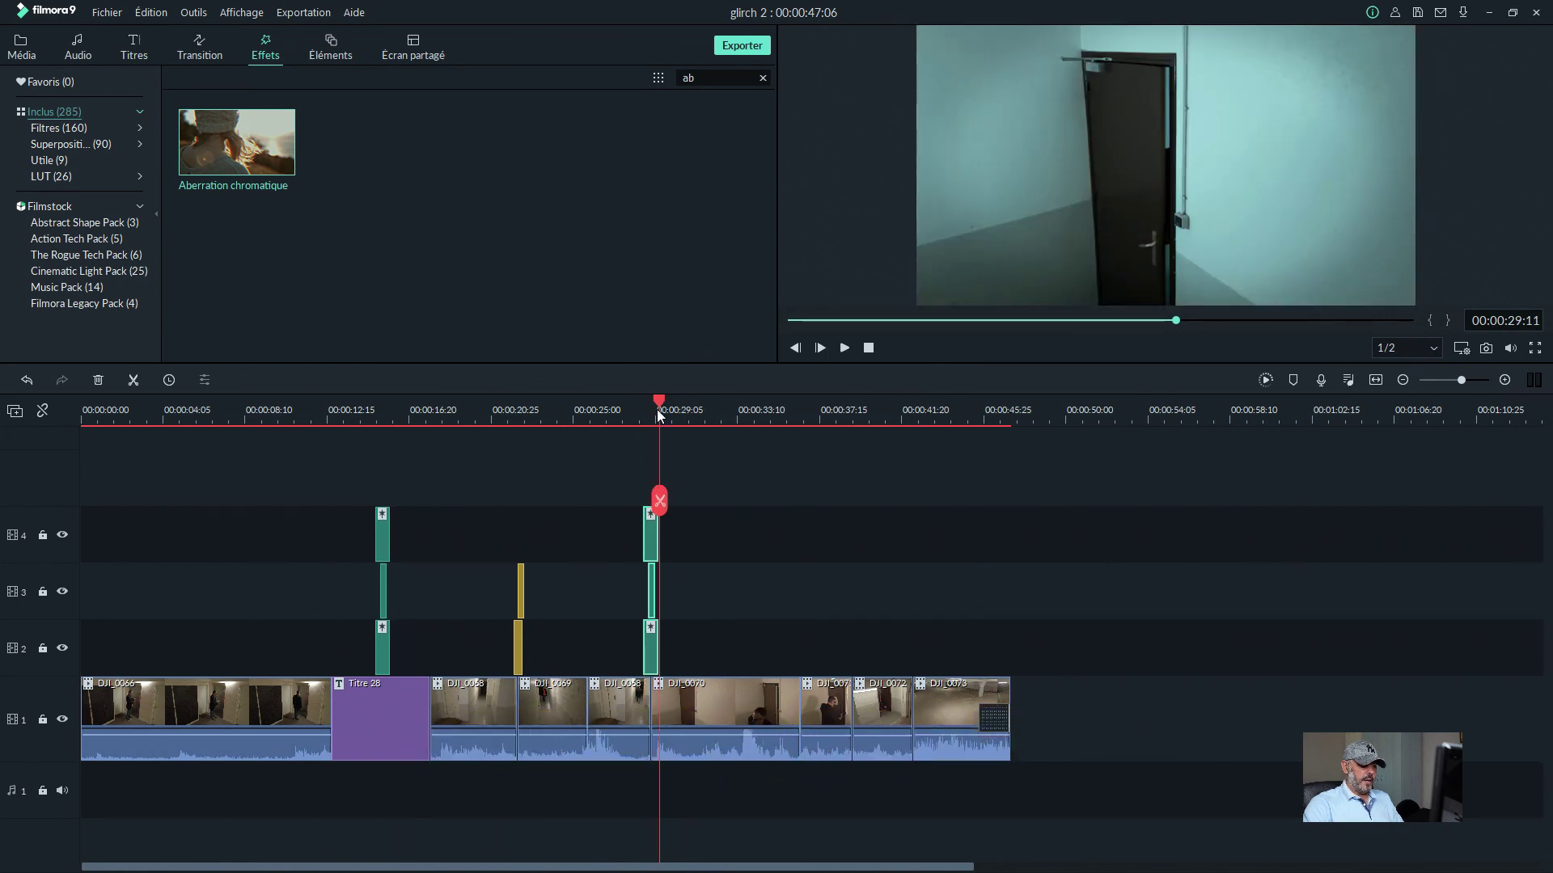
- Paste the effect group at 00:00:36:02 over the cut after clip DJI_0070, and again over the cut before clip DJI_0073
{"action": "left_click_drag", "start_coordinate": [625, 410], "coordinate": [792, 425]}
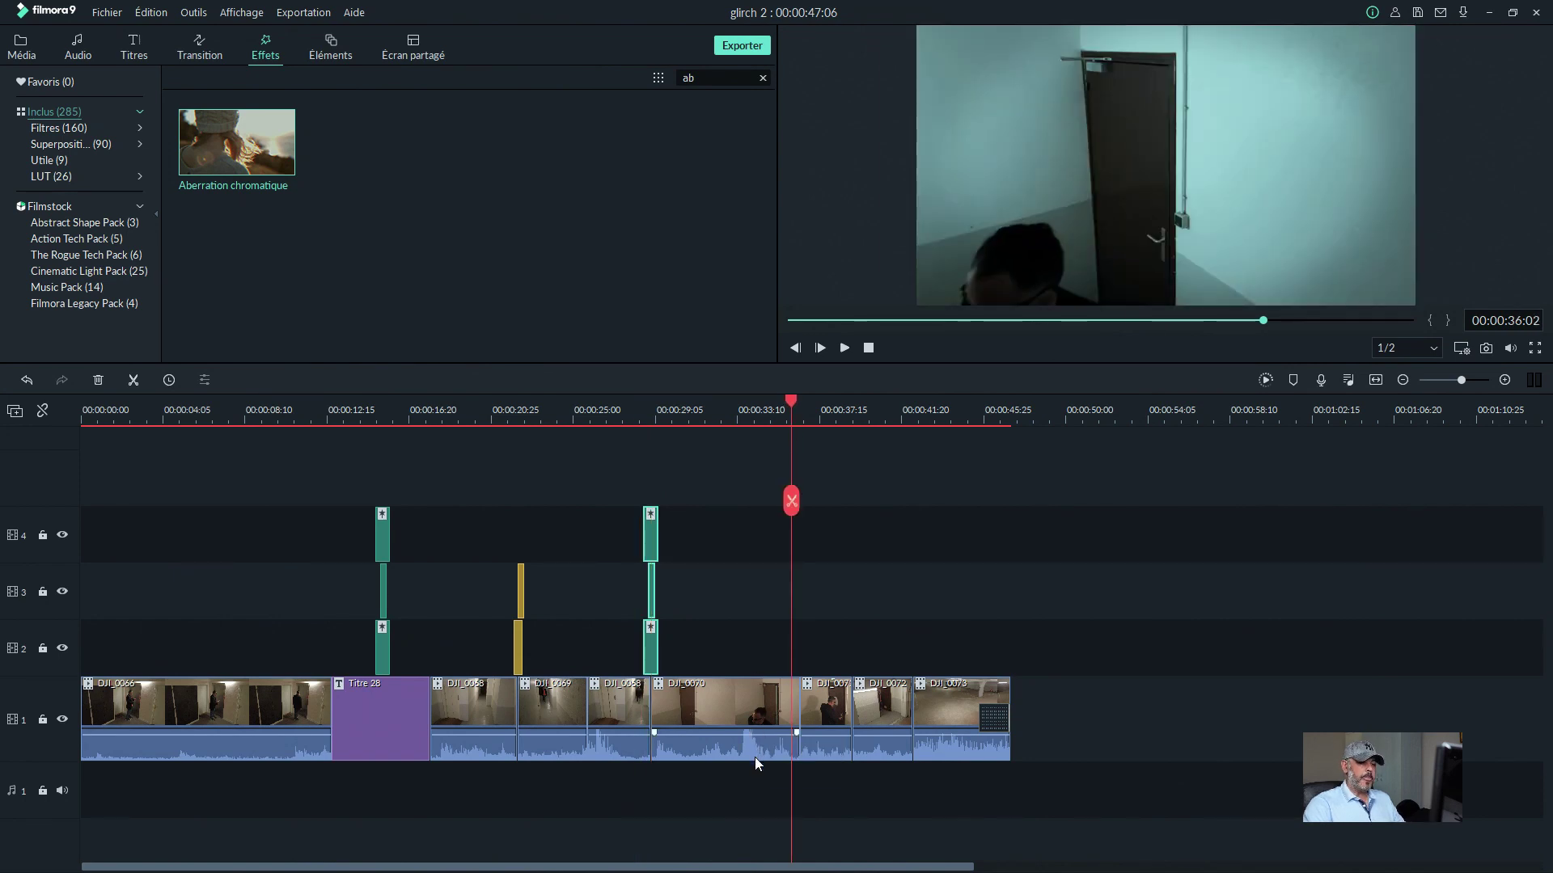
{"action": "key", "text": "ctrl+v"}
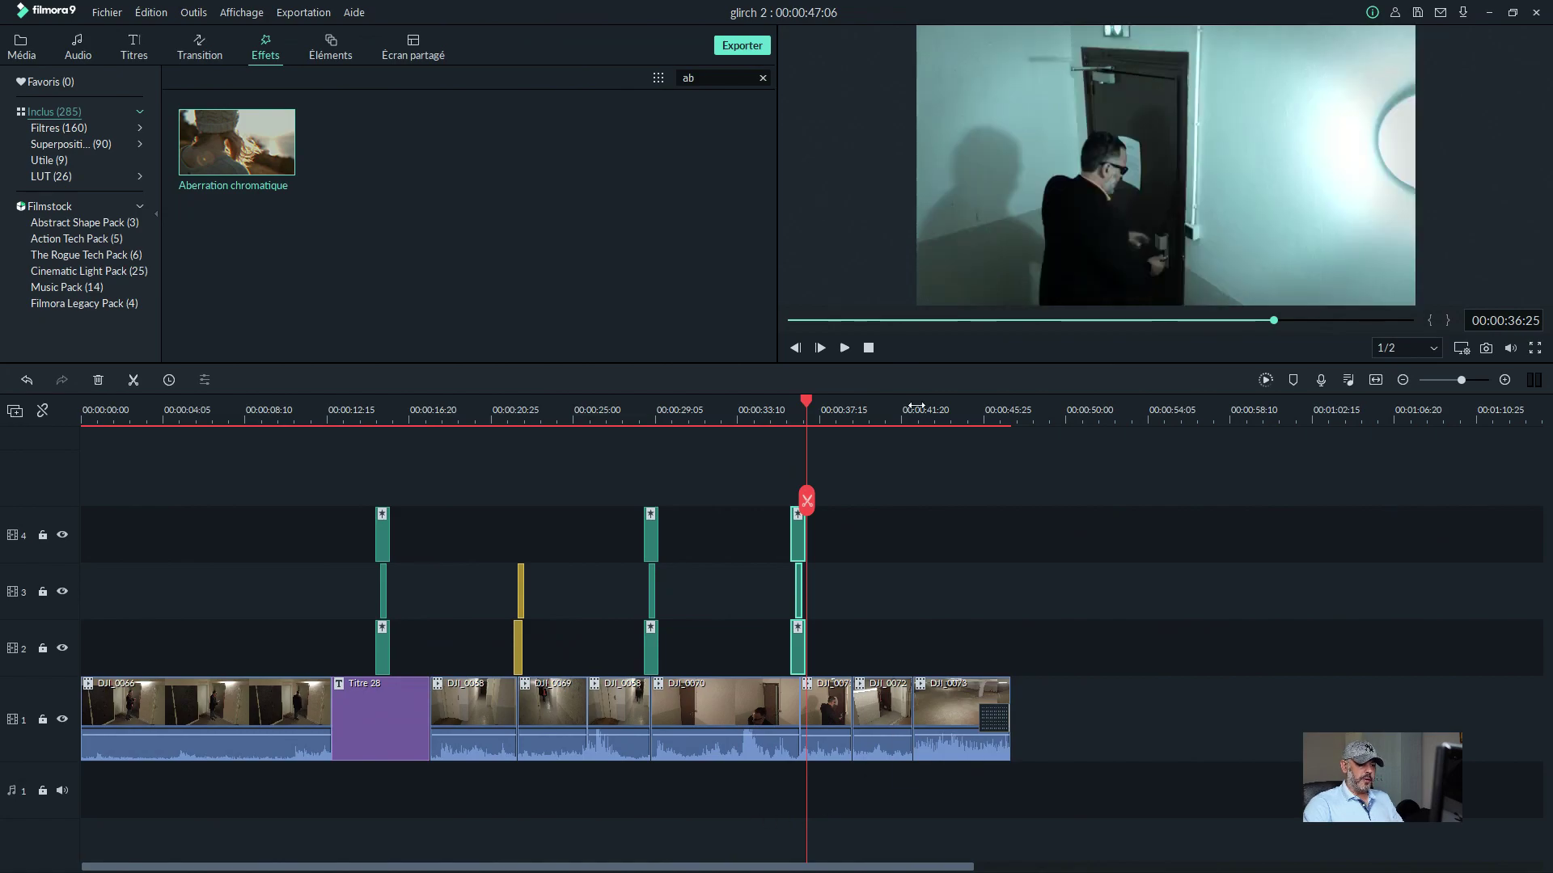
{"action": "key", "text": "ctrl+v"}
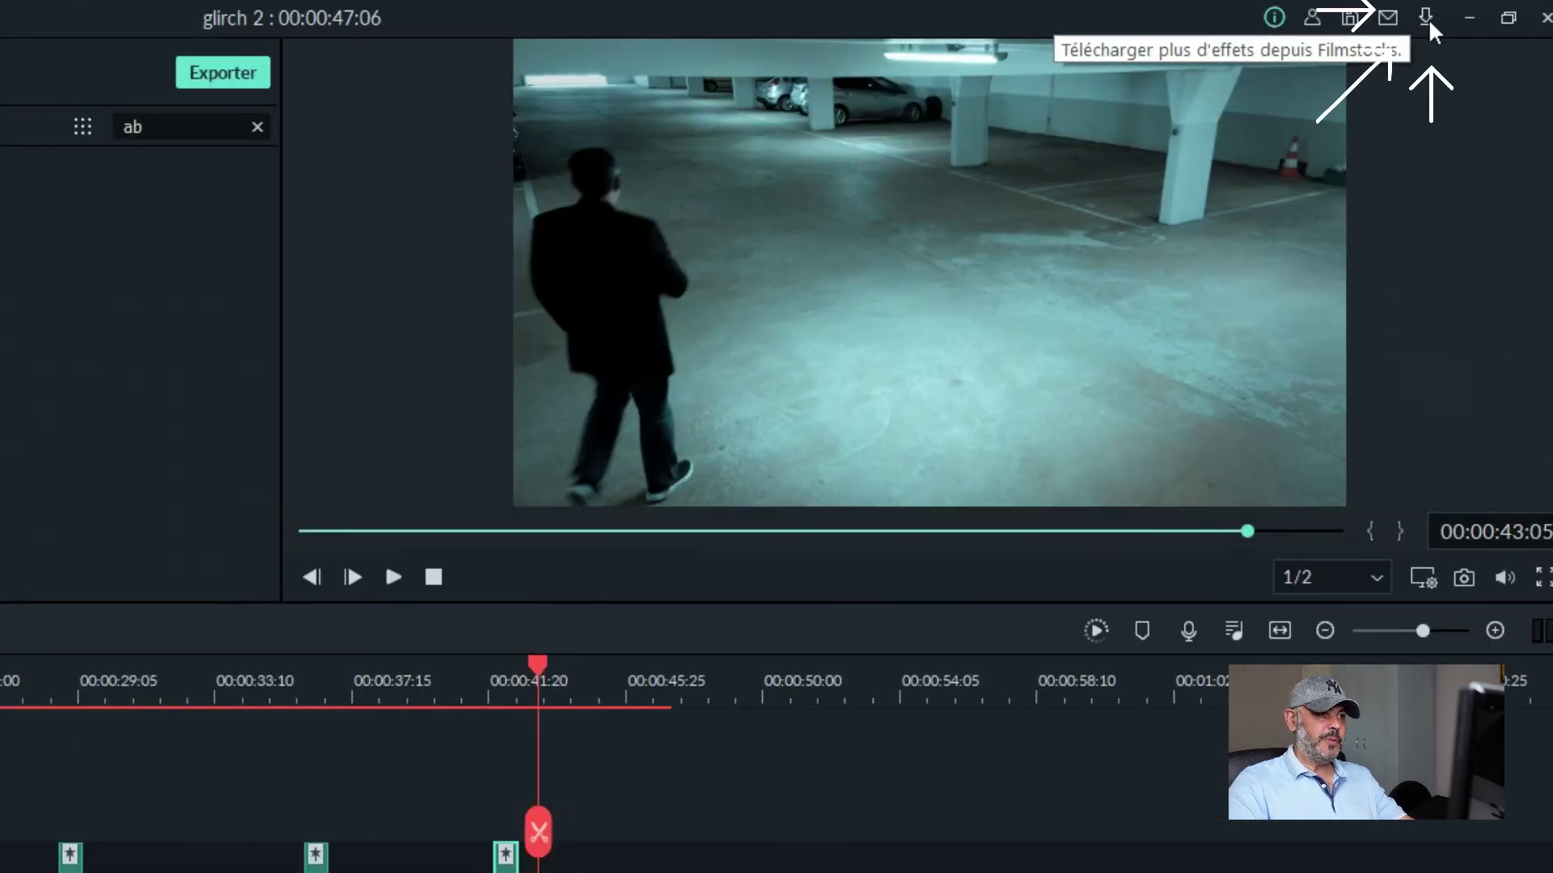
- Open the Filmstock website to download more effects and browse its audio sound effects available by subscription (Abonnement)
{"action": "left_click", "coordinate": [1425, 16]}
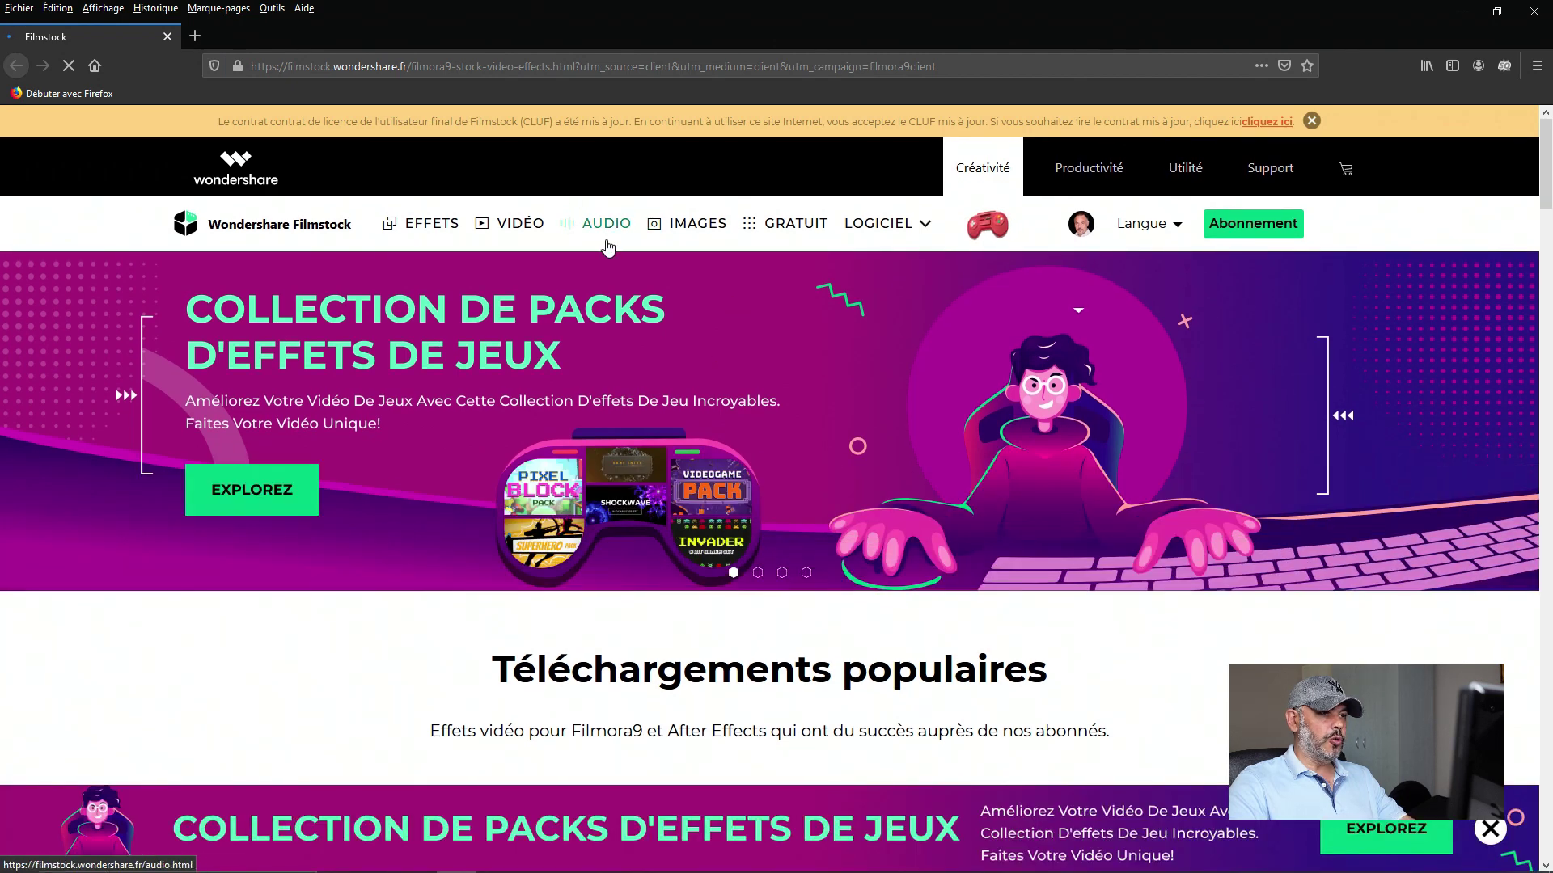
{"action": "left_click", "coordinate": [607, 243]}
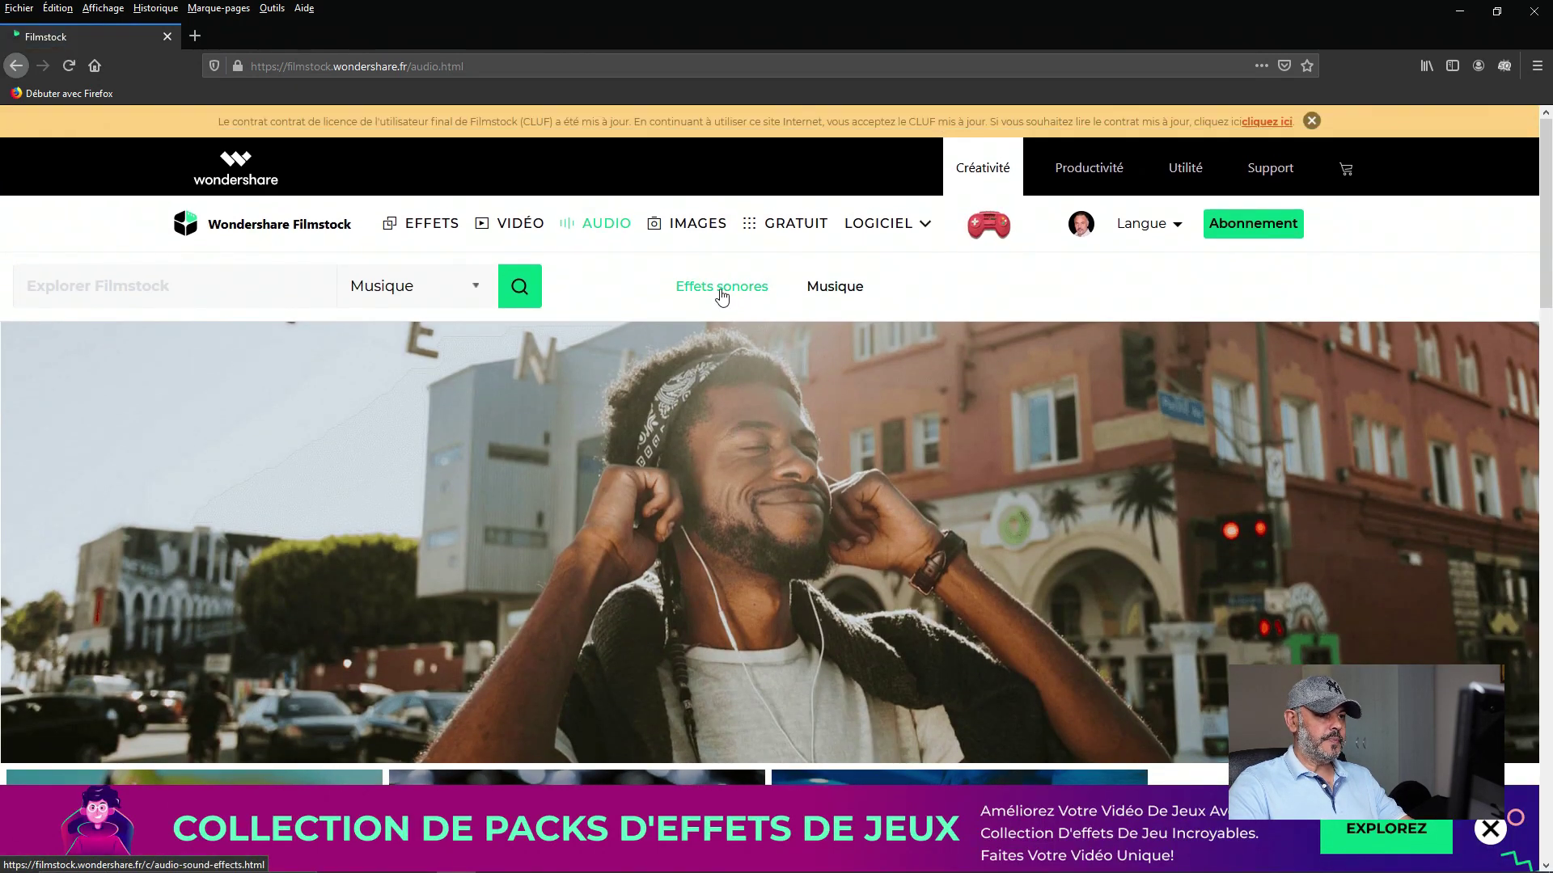
{"action": "left_click", "coordinate": [723, 291]}
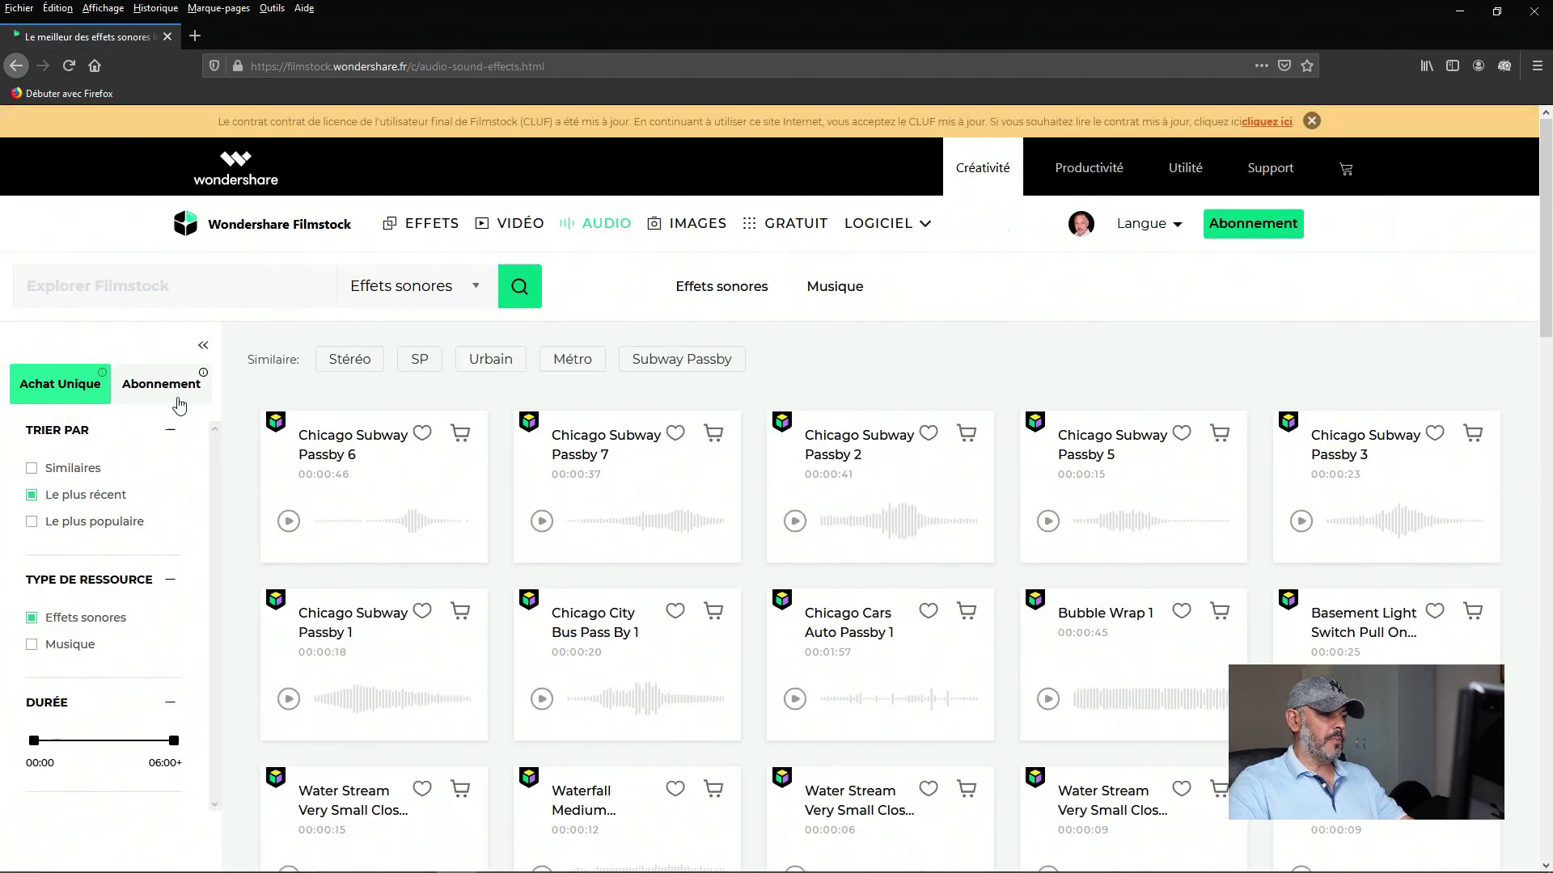
{"action": "left_click", "coordinate": [161, 385]}
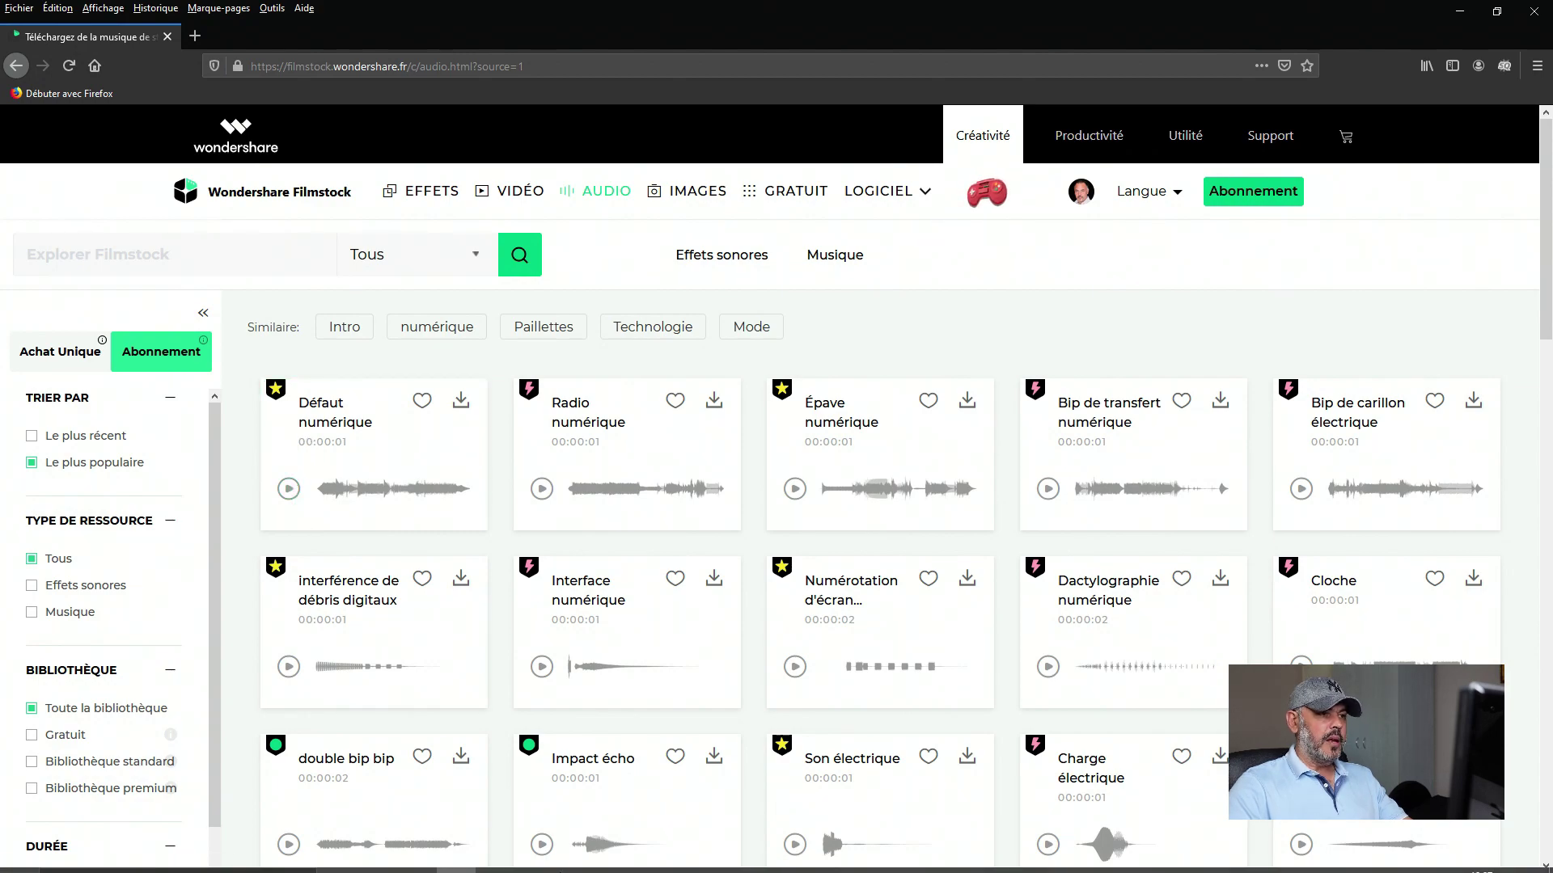
- Switch back to Filmora9 and place the ProlongedElectricPulse sound on audio track 1 under the cut before clip DJI_0073
{"action": "left_click", "coordinate": [496, 858]}
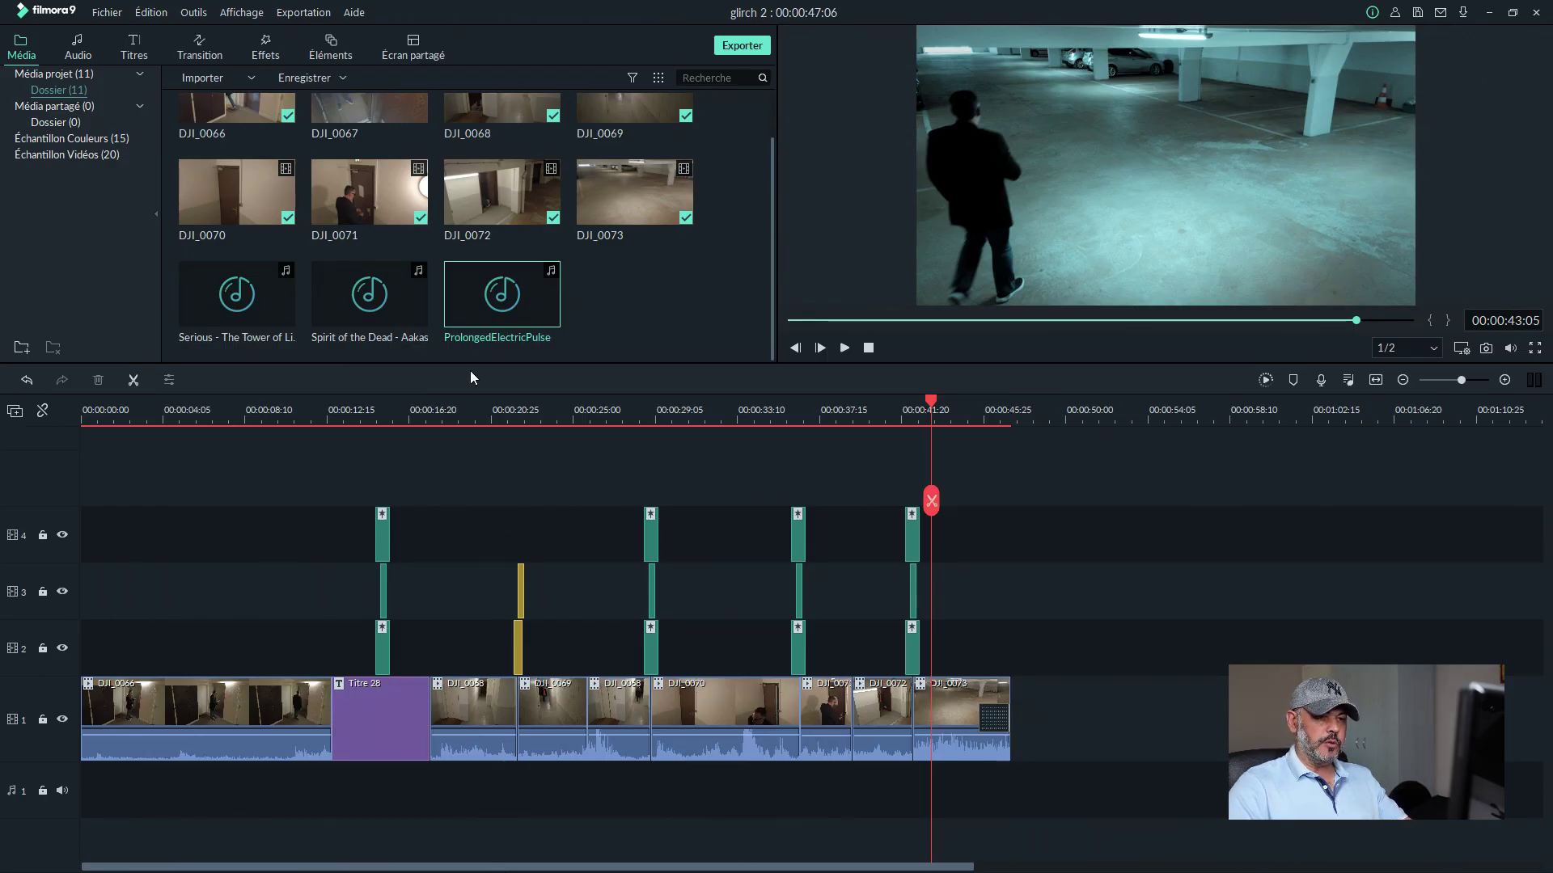
{"action": "left_click_drag", "start_coordinate": [482, 322], "coordinate": [904, 799]}
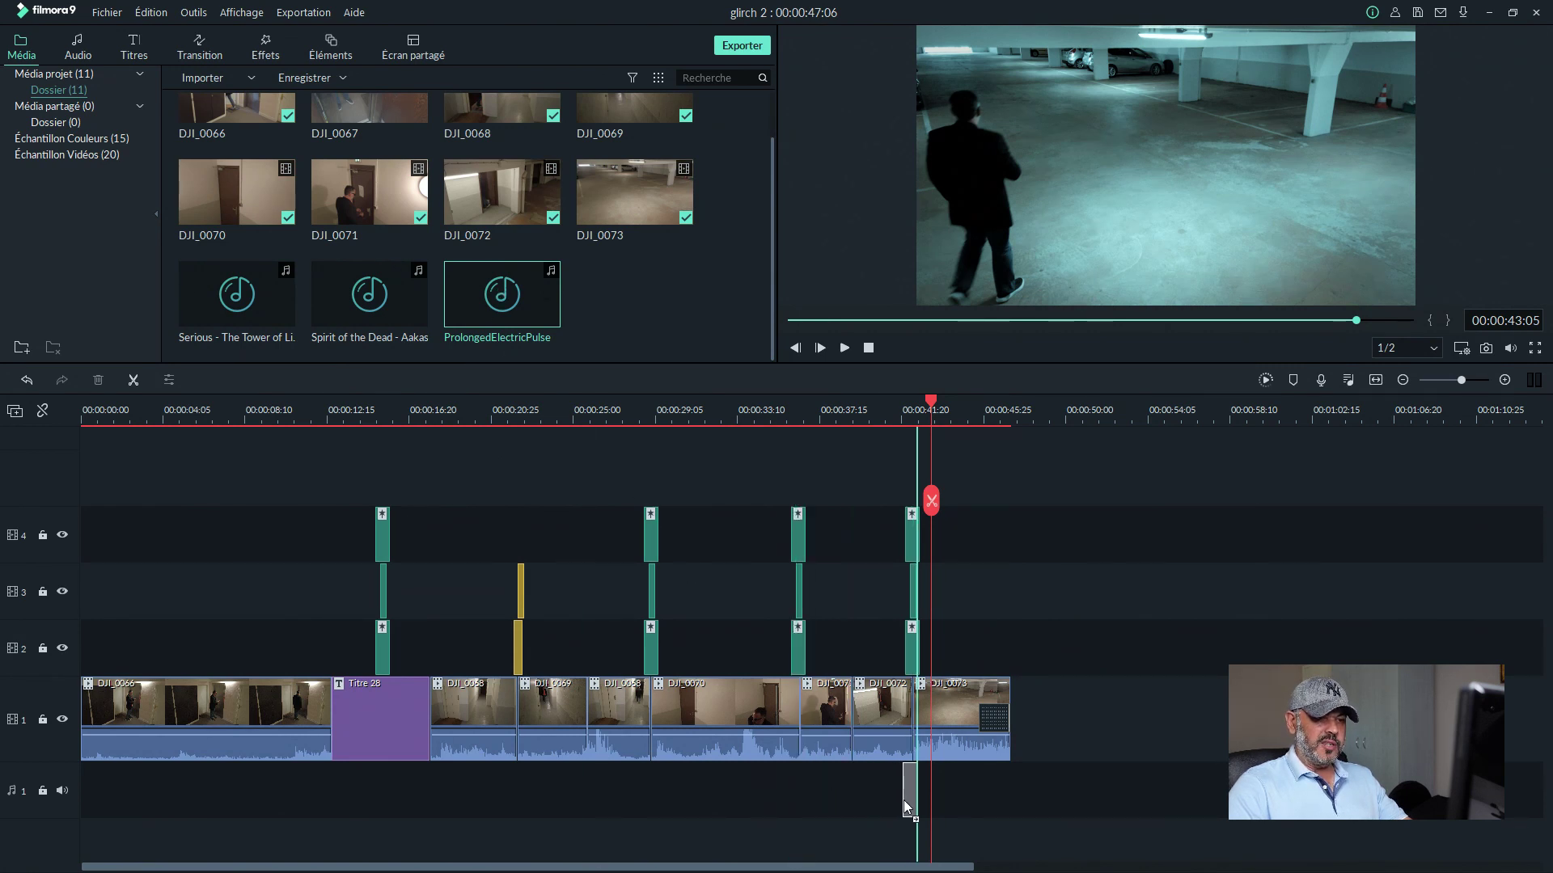